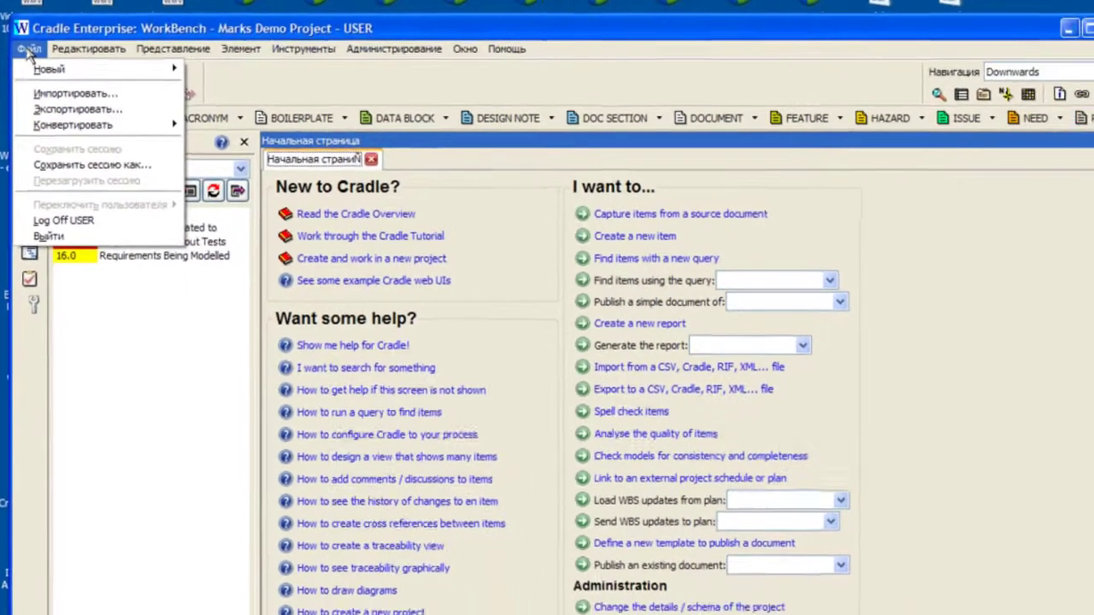
mouse_move(394, 49)
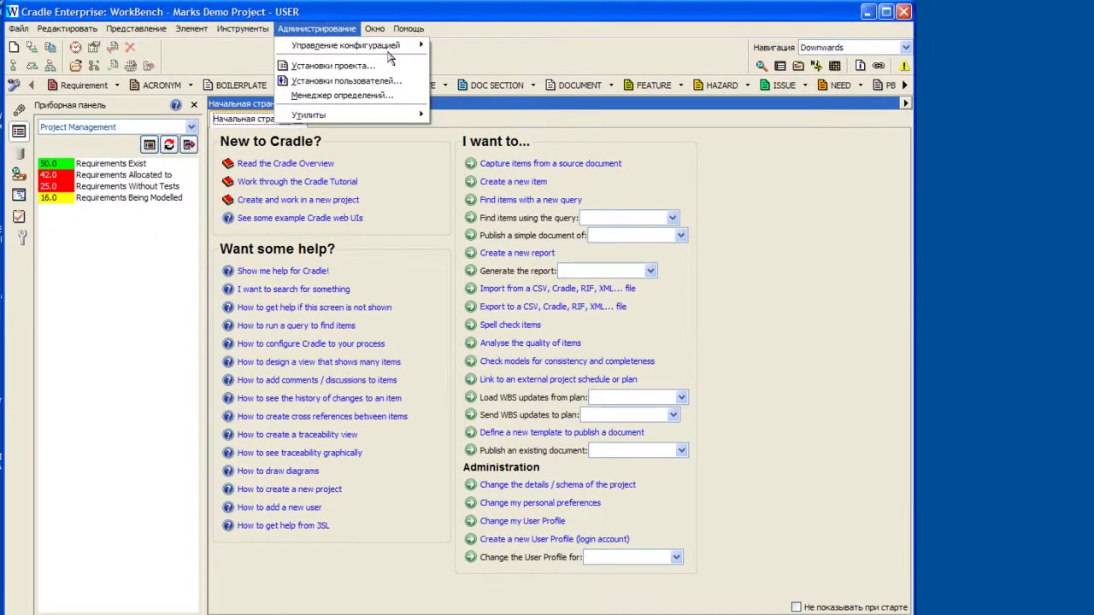
left_click(530, 66)
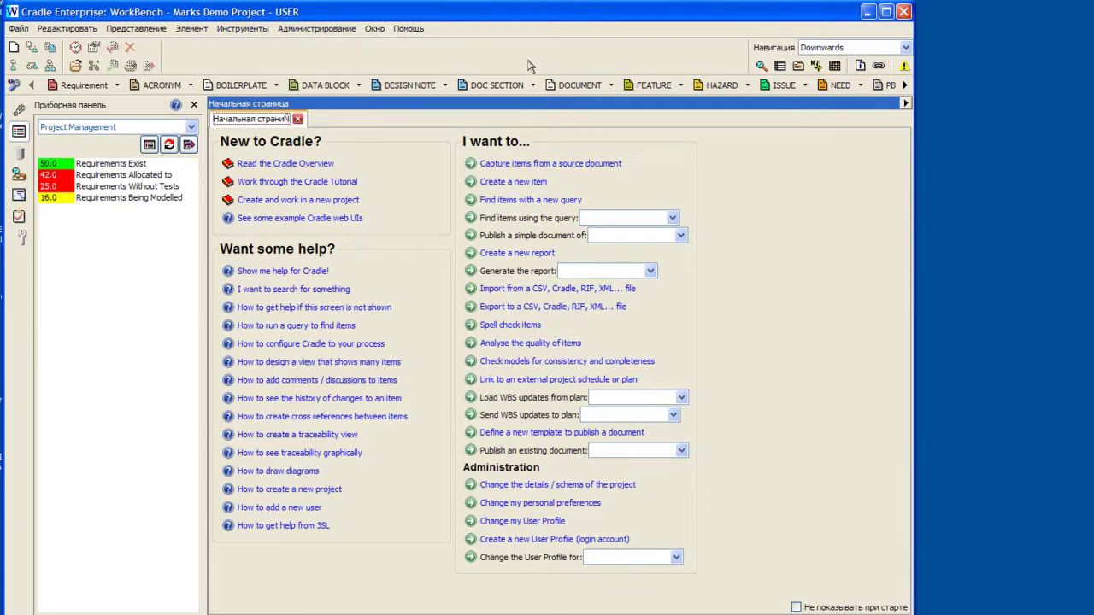
left_click(418, 32)
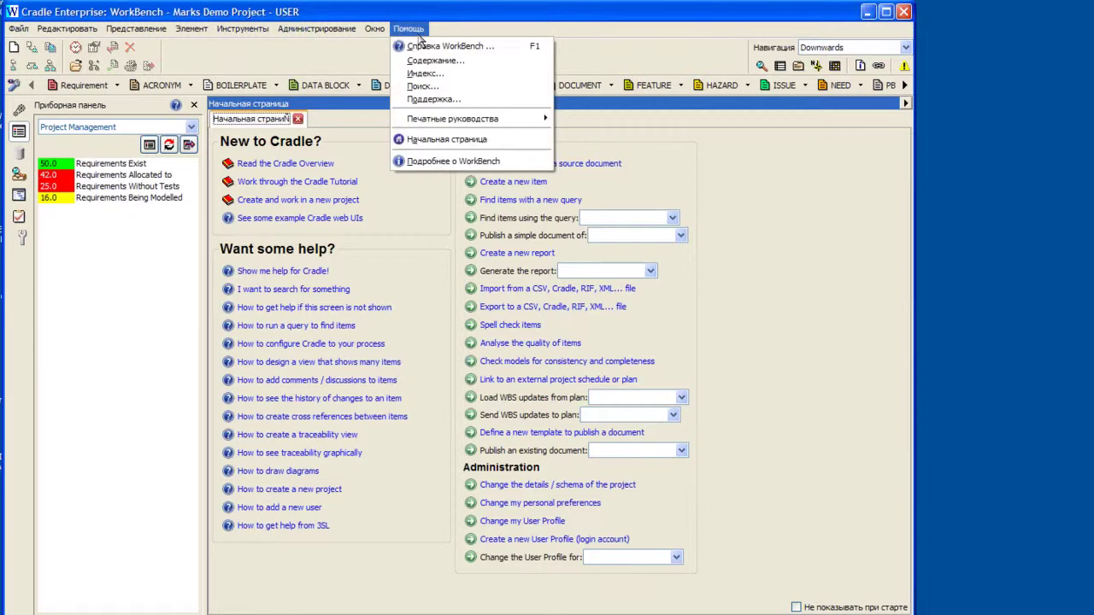
Step: Close the WorkBench session that uses the Russian interface
left_click(903, 11)
key("Return")
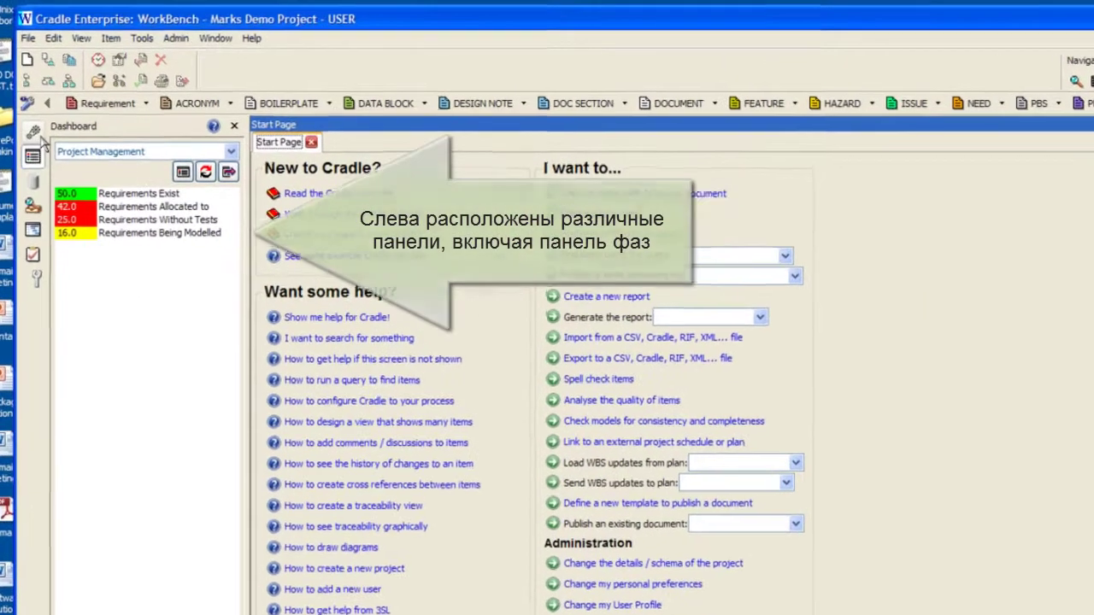
Step: Look through the WorkBench sidebars one after another, from Phase to Control
left_click(46, 112)
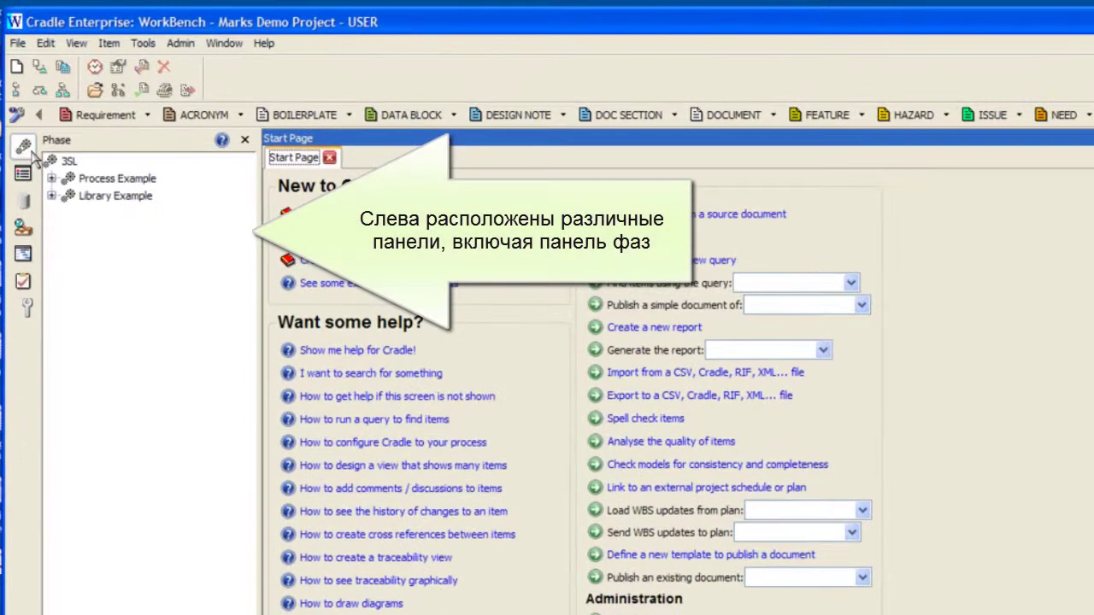
left_click(24, 224)
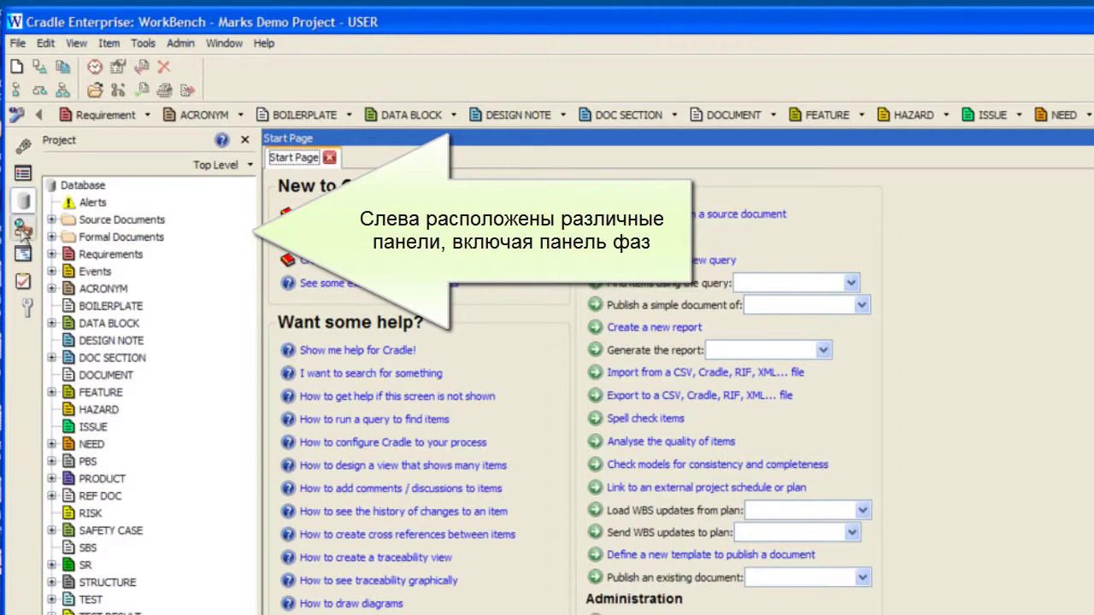
left_click(23, 254)
left_click(23, 282)
left_click(26, 308)
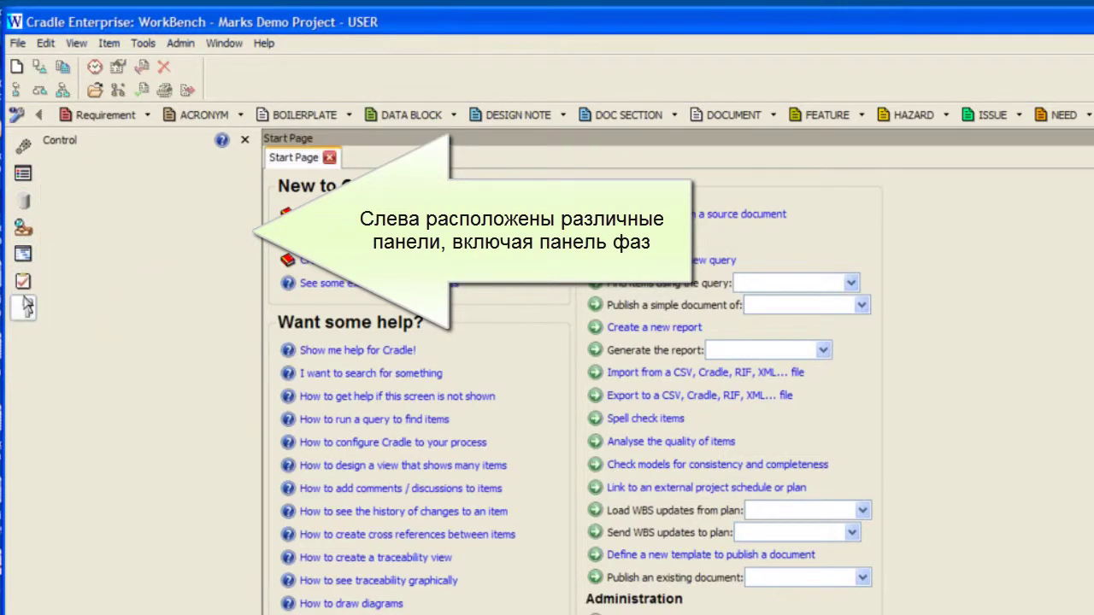
Step: Show the Phase sidebar, expand Process Example and widen the sidebar
left_click(23, 146)
double_click(124, 181)
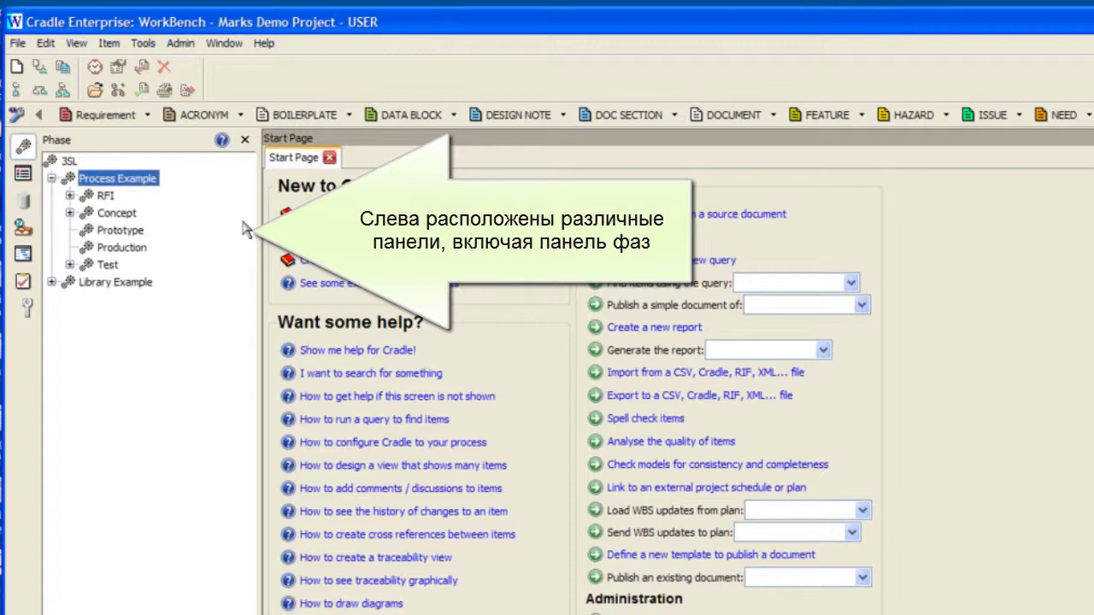
left_click_drag(255, 225, 351, 224)
left_click(1085, 152)
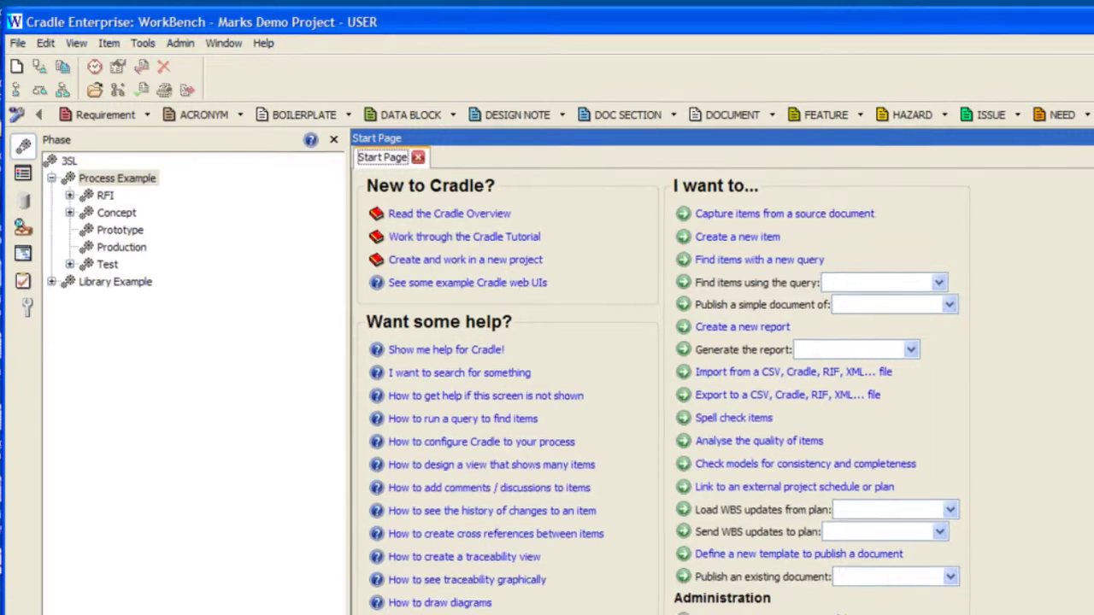
Step: Show the Project sidebar and examine the database's item types, including DOCUMENT, REF DOC, TEST RESULT, TRADE STUDY, VERIFICATION and UR
left_click(23, 202)
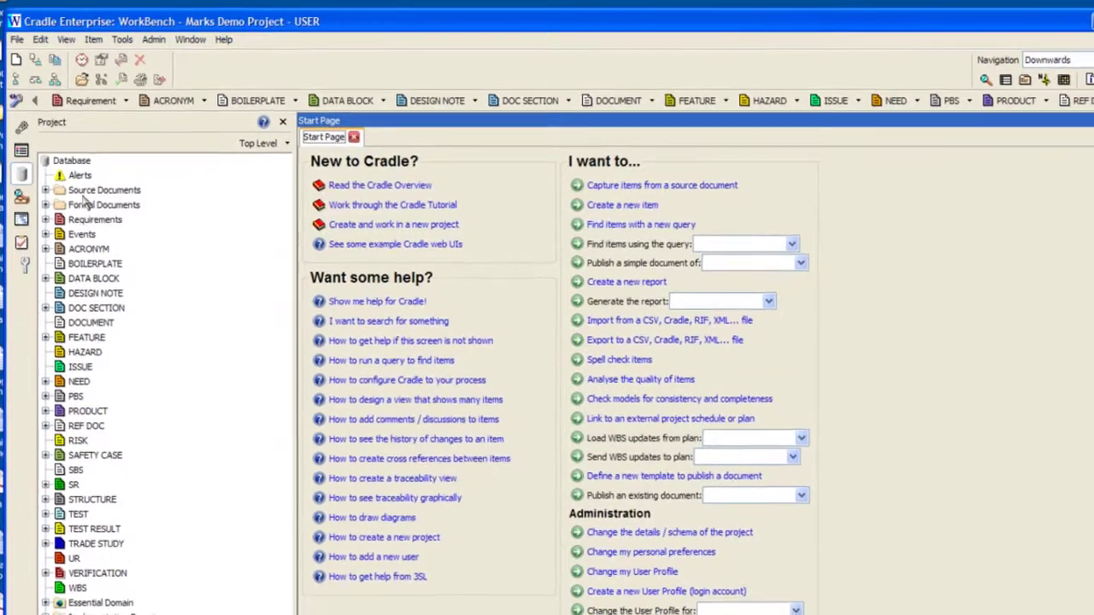
left_click(85, 229)
left_click(87, 310)
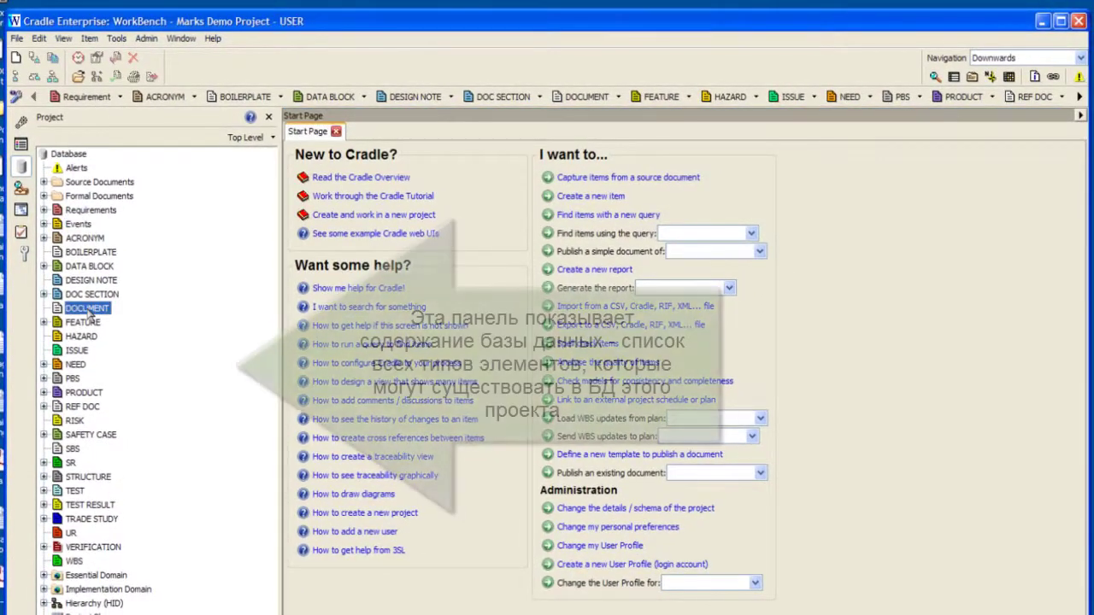
left_click(91, 407)
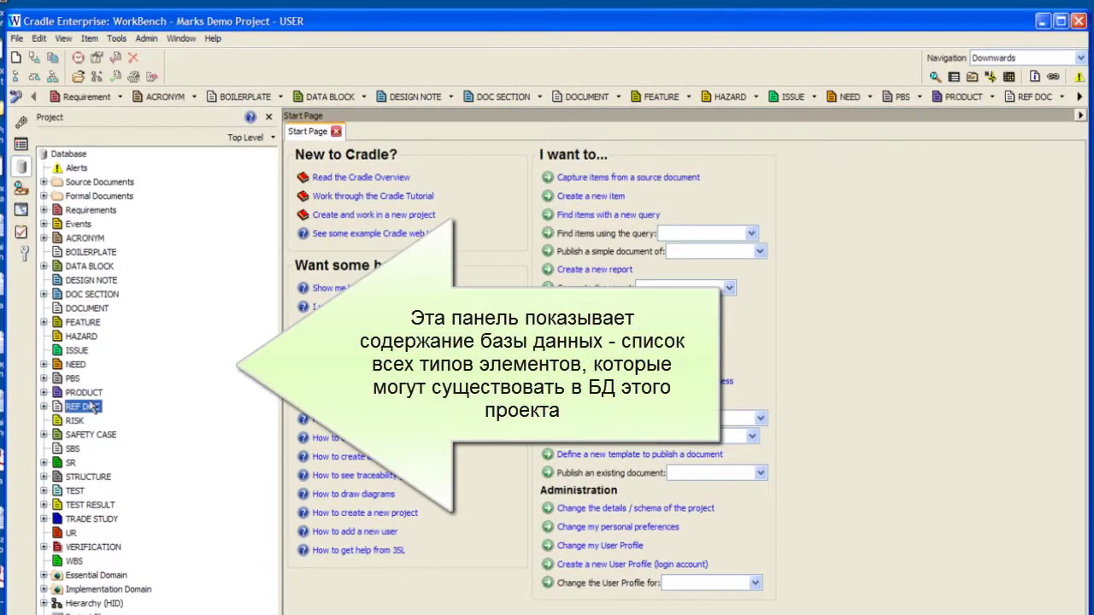
left_click(92, 506)
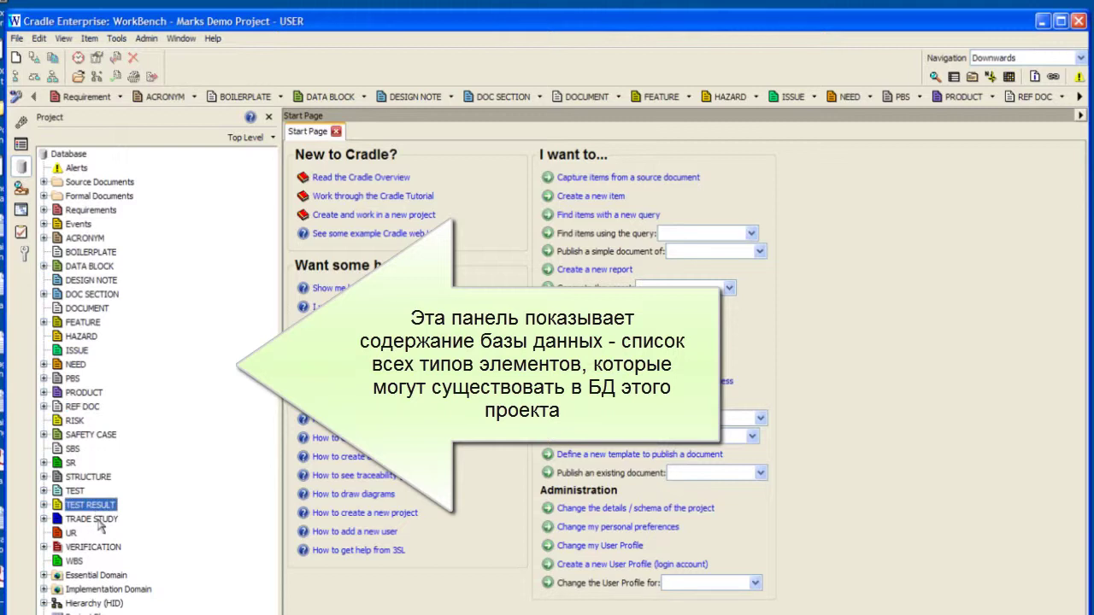
left_click(101, 523)
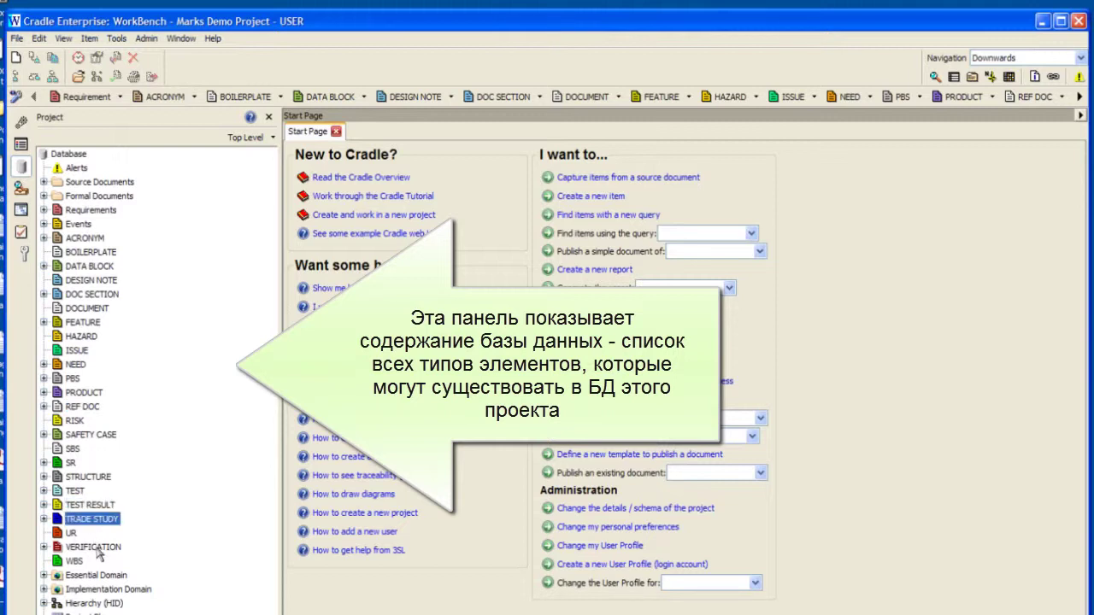
left_click(95, 548)
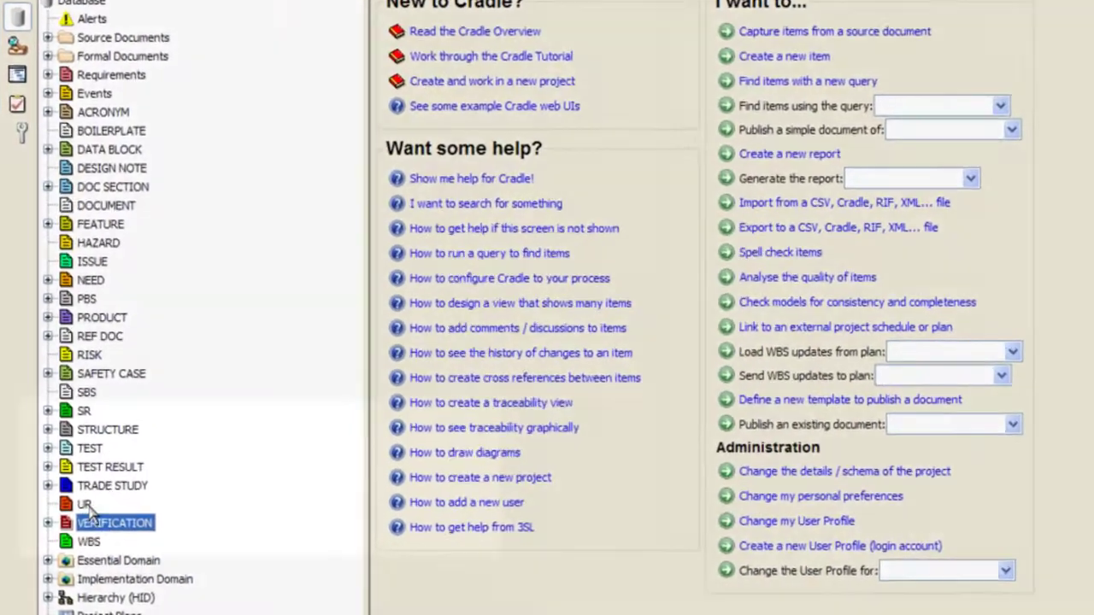
left_click(73, 534)
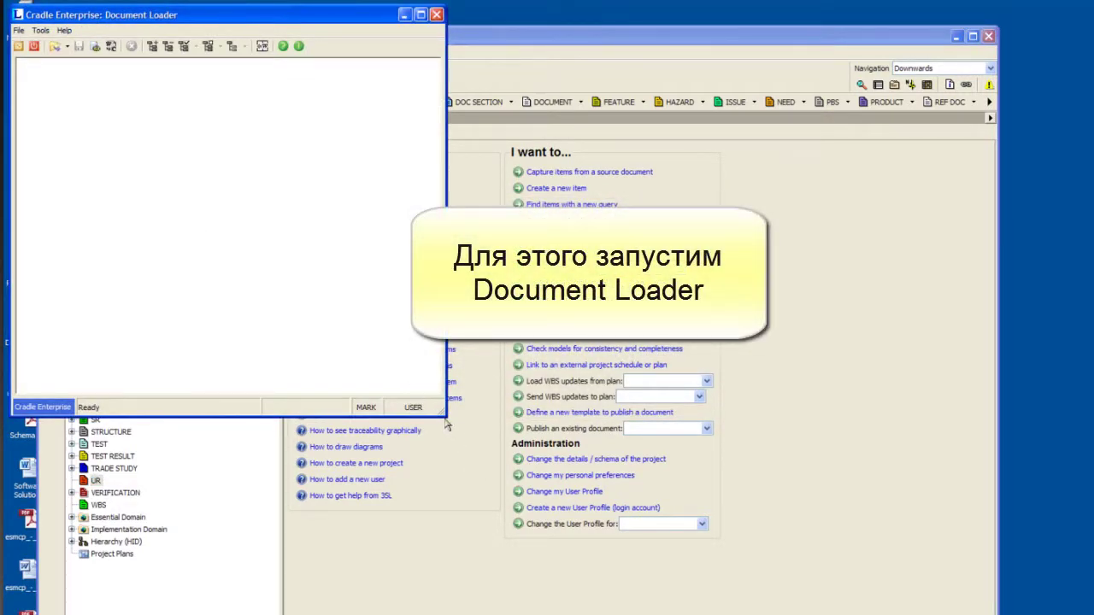
Step: In the enlarged Document Loader window, choose Example MADS IRS Document v1.docx as the new source document
left_click_drag(446, 418, 939, 565)
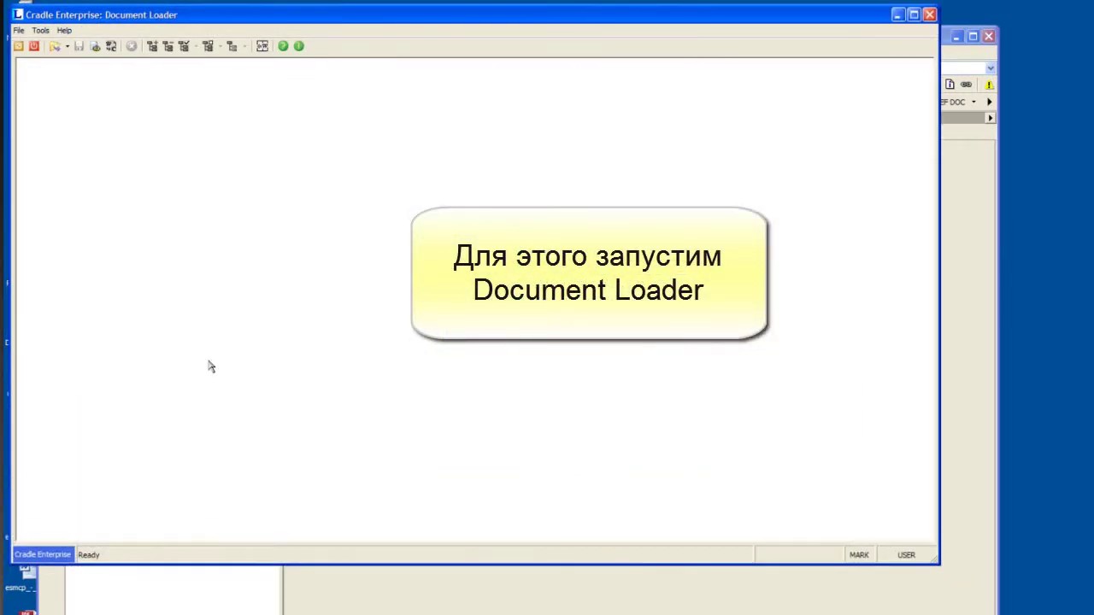
left_click(19, 31)
left_click(51, 45)
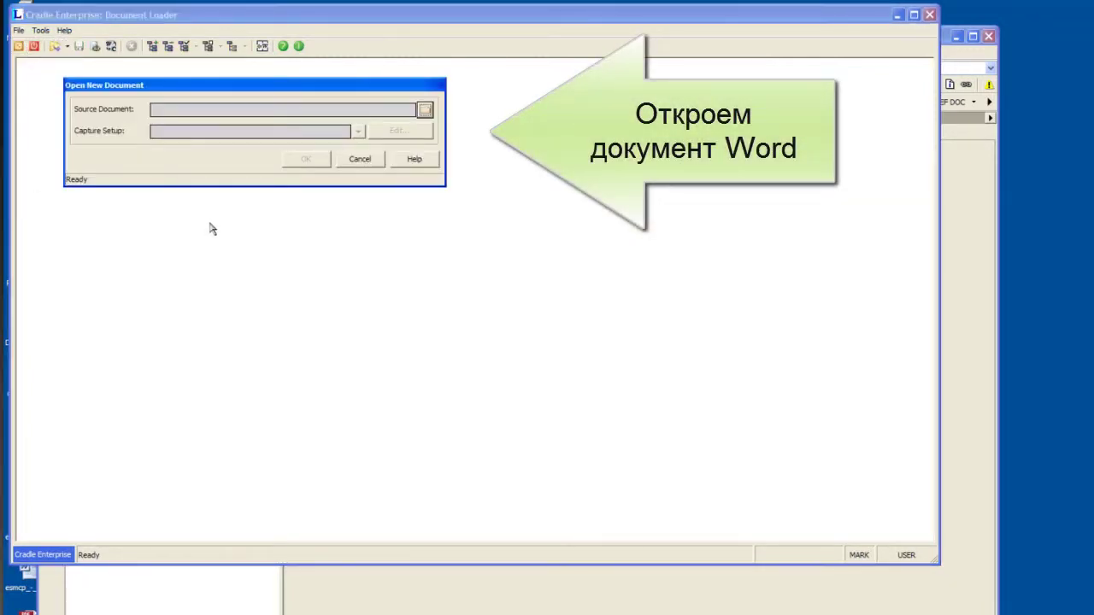
left_click(425, 109)
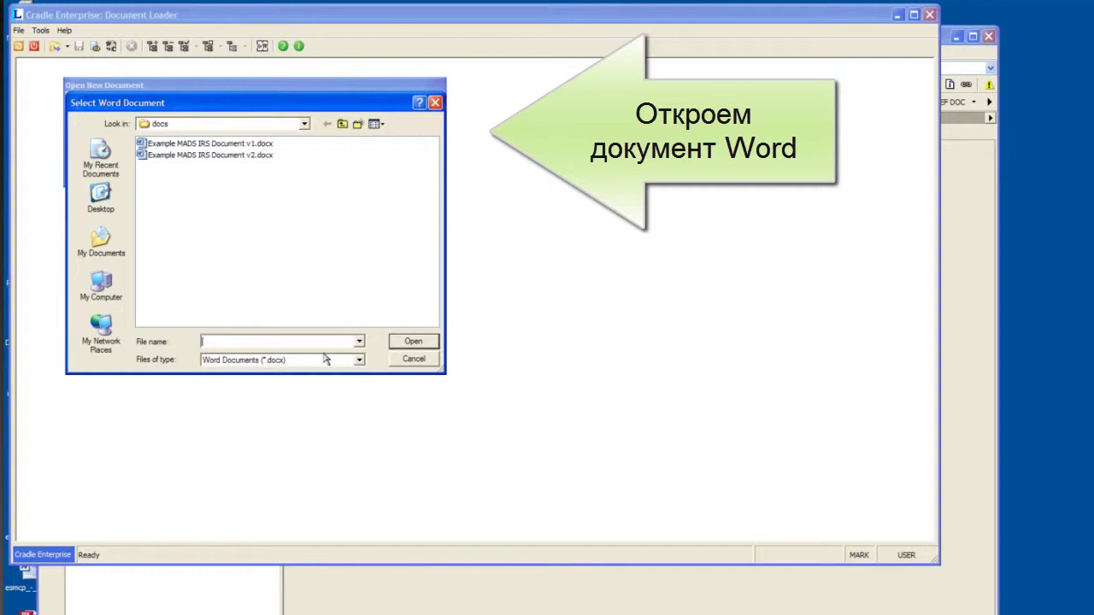
left_click(257, 144)
left_click(413, 341)
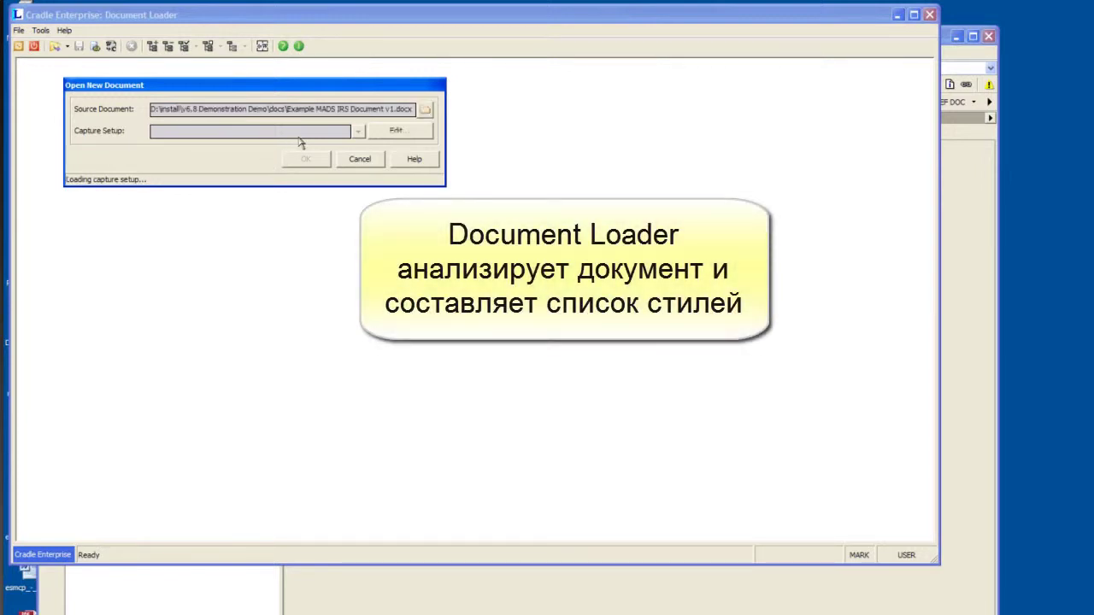
Step: Set the capture setup's default item type to UR and load the source document
left_click(423, 135)
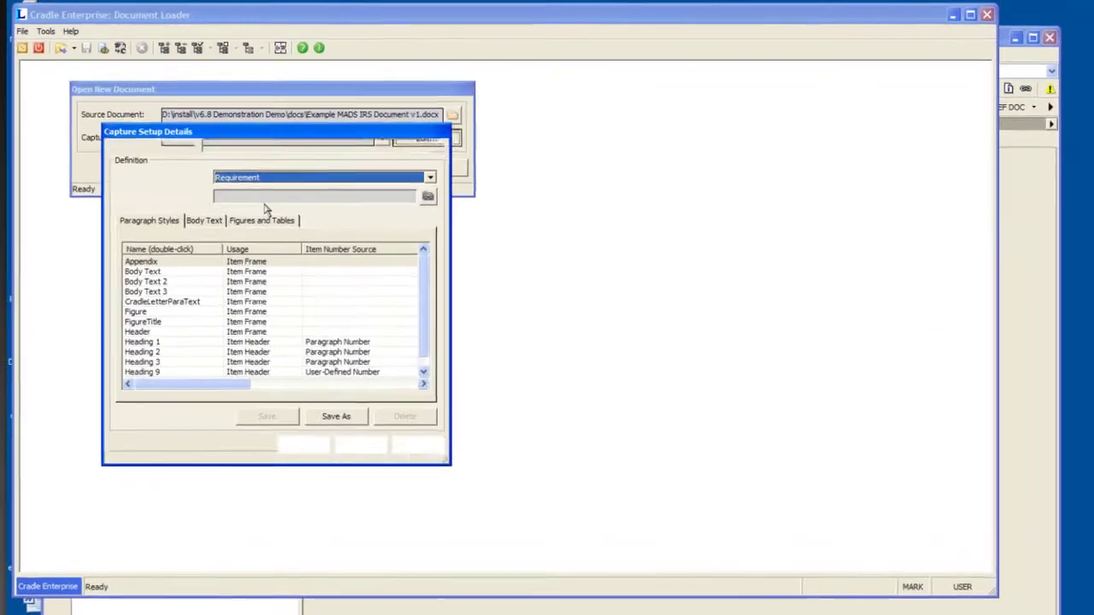
left_click(290, 177)
scroll(286, 244, "down", 5)
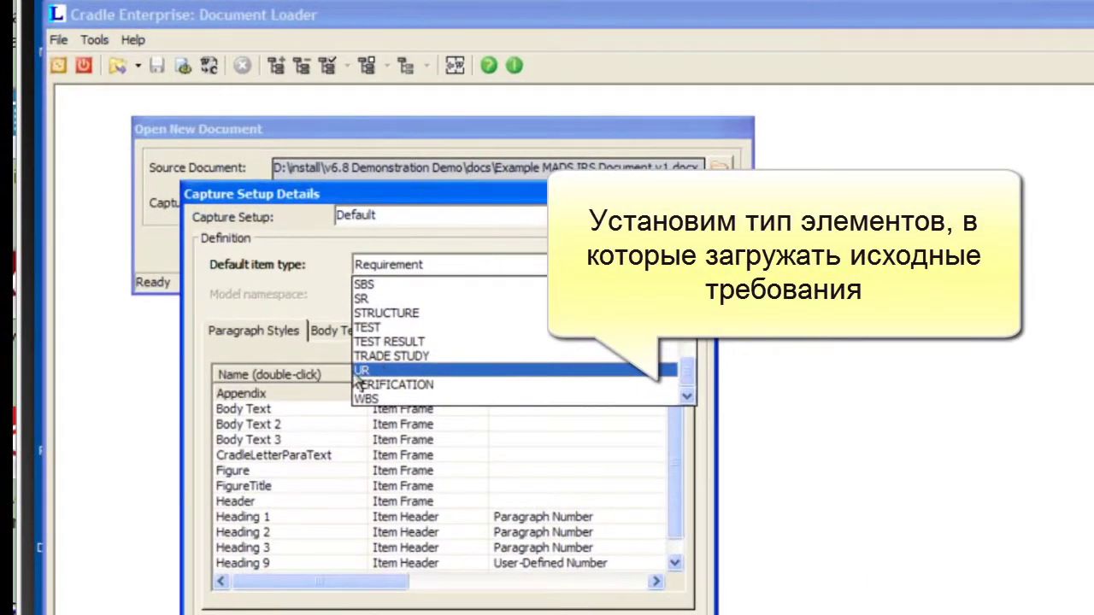
left_click(349, 351)
left_click(382, 373)
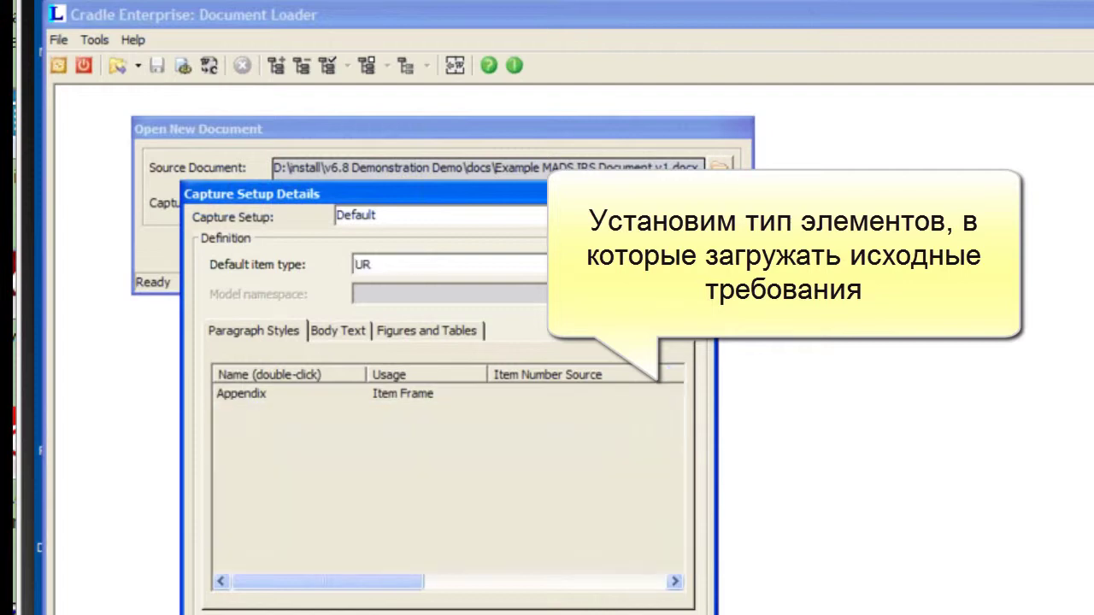
key("Return")
left_click(530, 256)
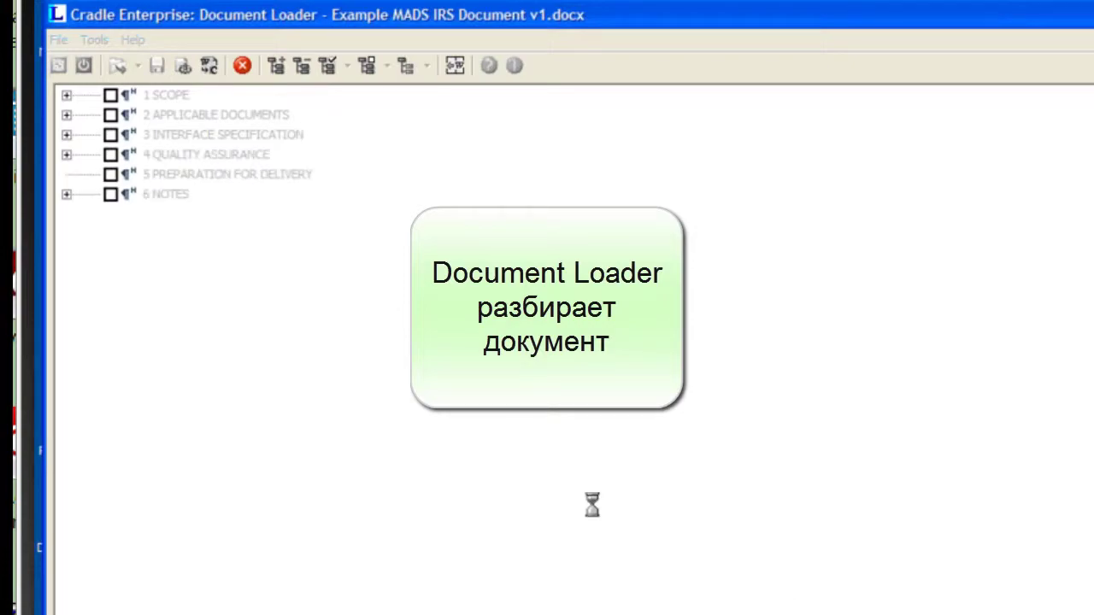
Step: Display the Word document beside the parsed tree and expand the Interface Specification, Applicable Documents and Quality Assurance sections
left_click(454, 66)
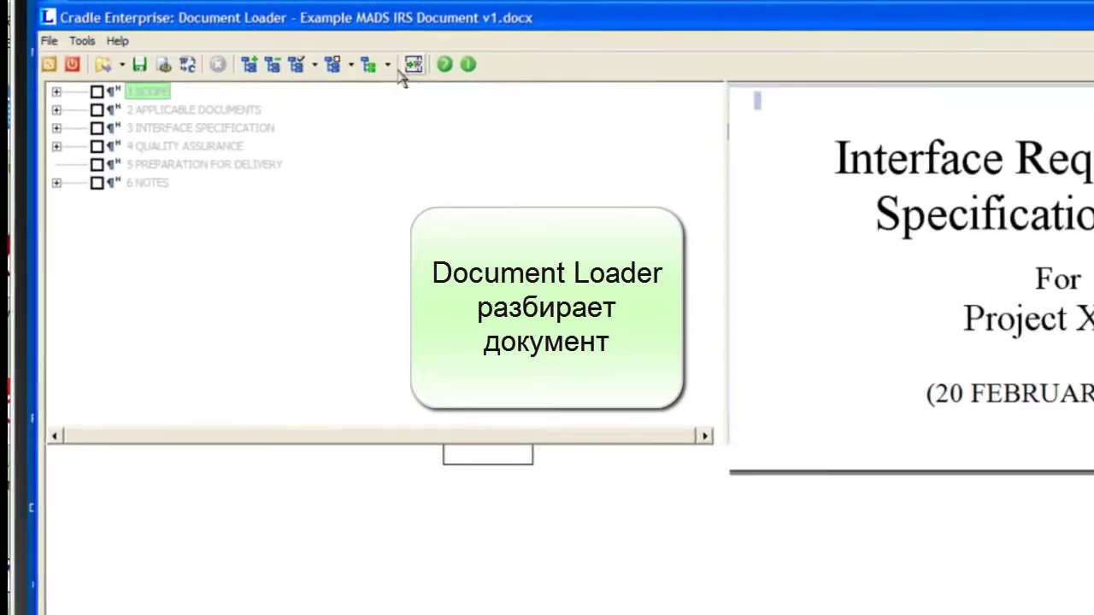
left_click(171, 127)
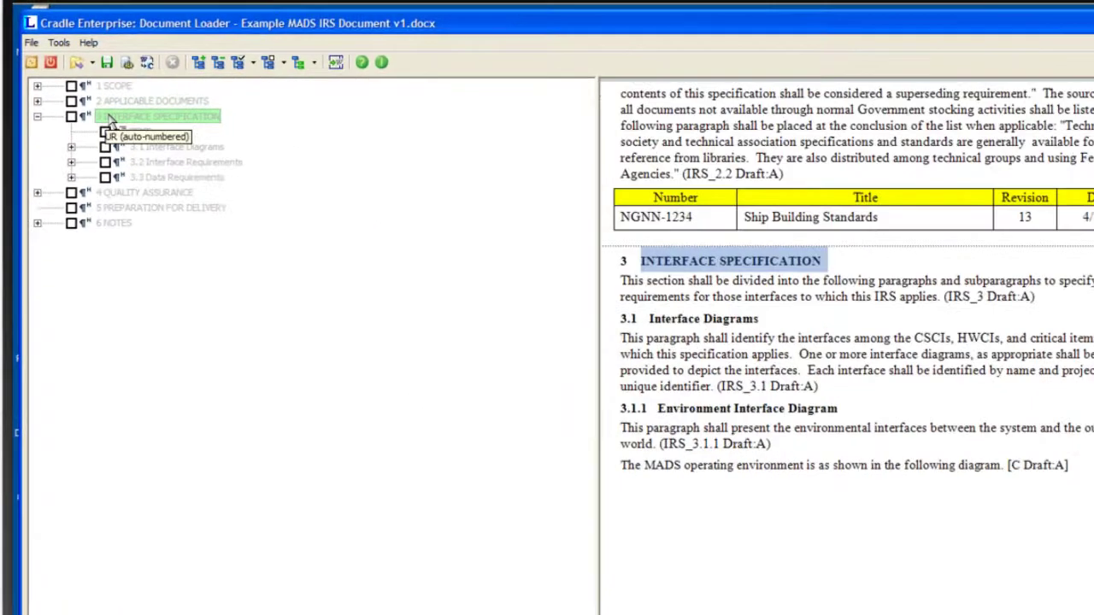
left_click(122, 99)
left_click(128, 224)
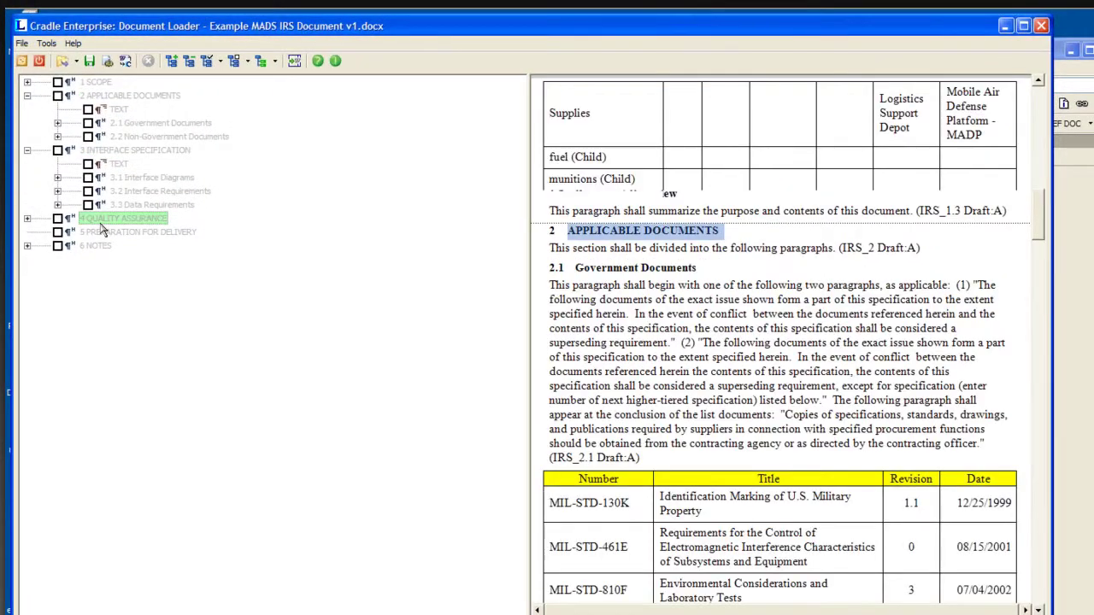
left_click(94, 288)
left_click(92, 300)
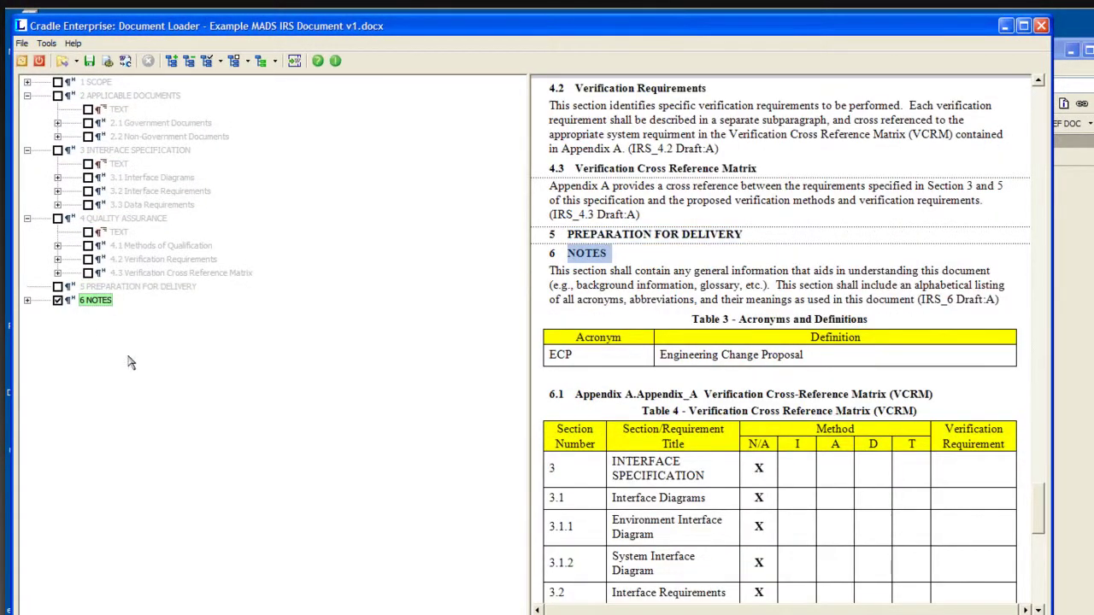
left_click(58, 301)
Step: Expand Scope, Document Overview, Non-Government Documents and Interface Requirements, comparing them with the source text, and widen the Word document view
left_click(96, 82)
left_click(152, 123)
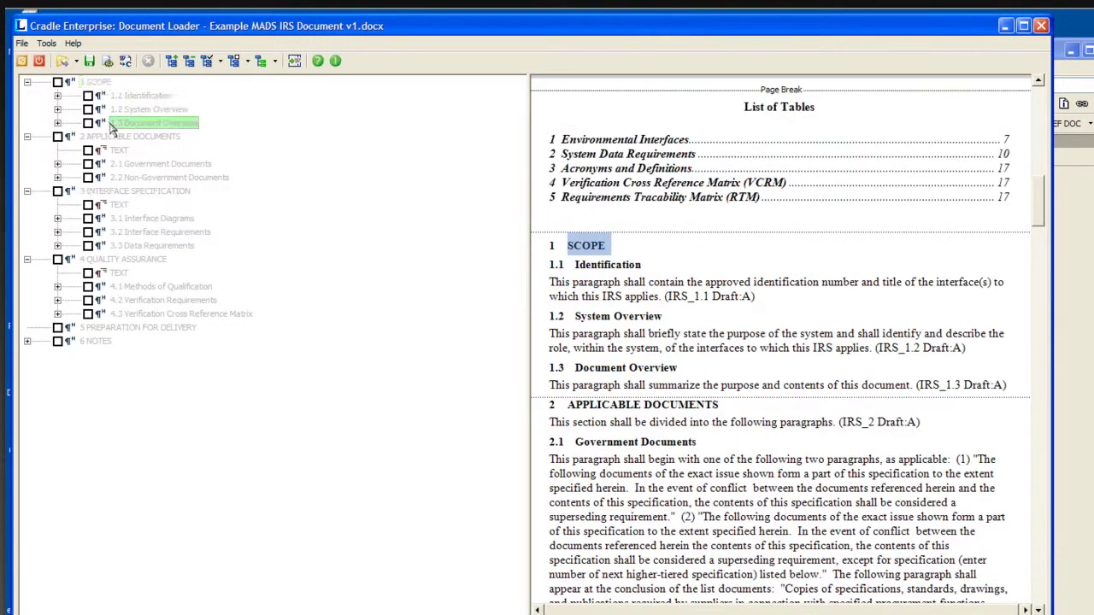
left_click(154, 191)
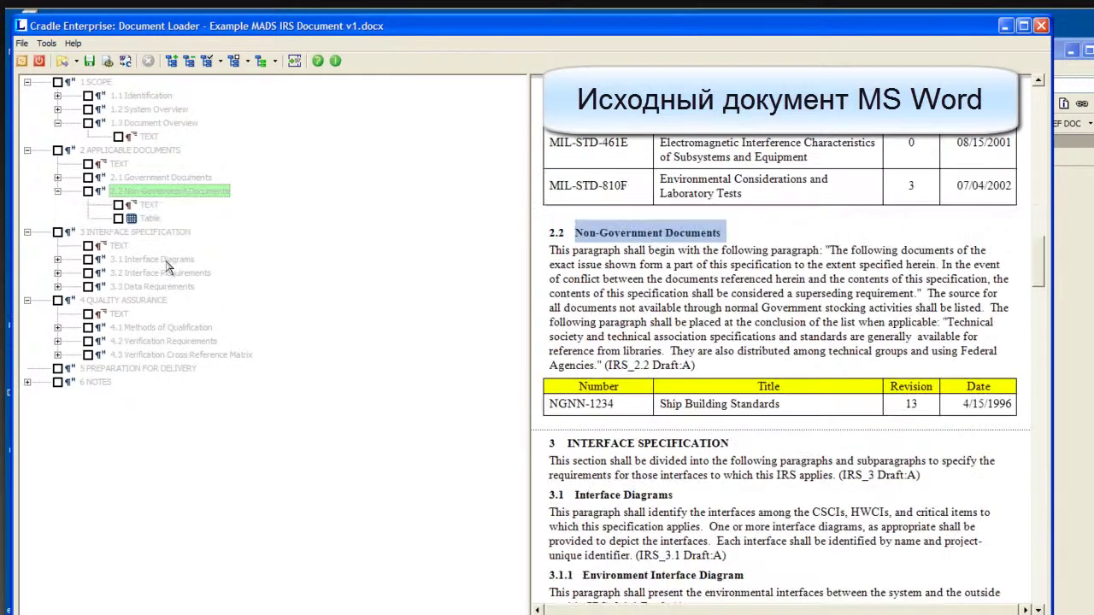
left_click(163, 274)
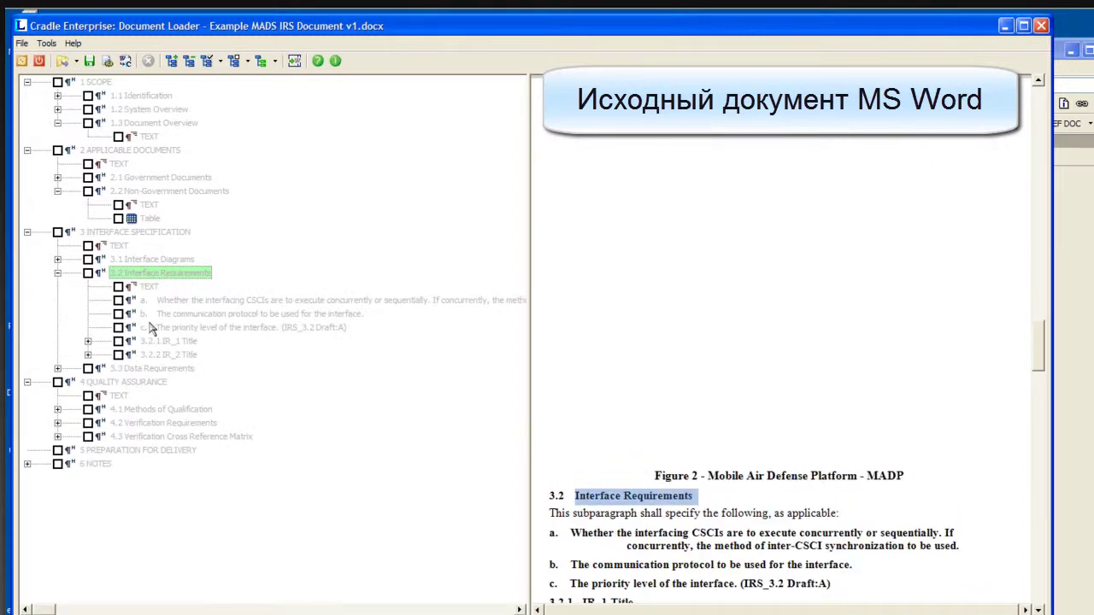
left_click(181, 315)
left_click(159, 357)
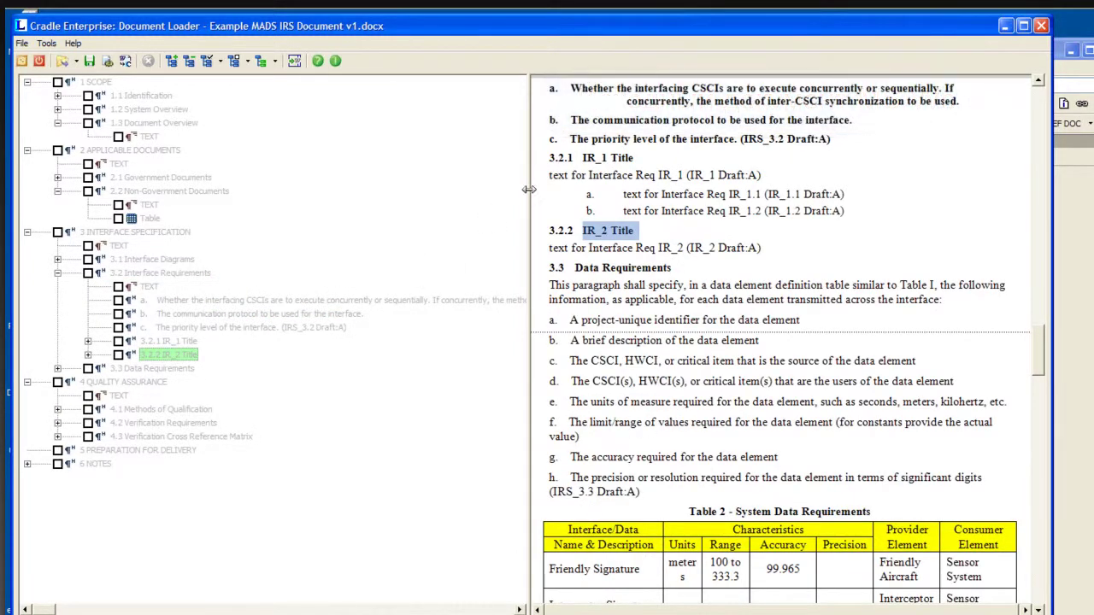
left_click_drag(528, 195, 399, 199)
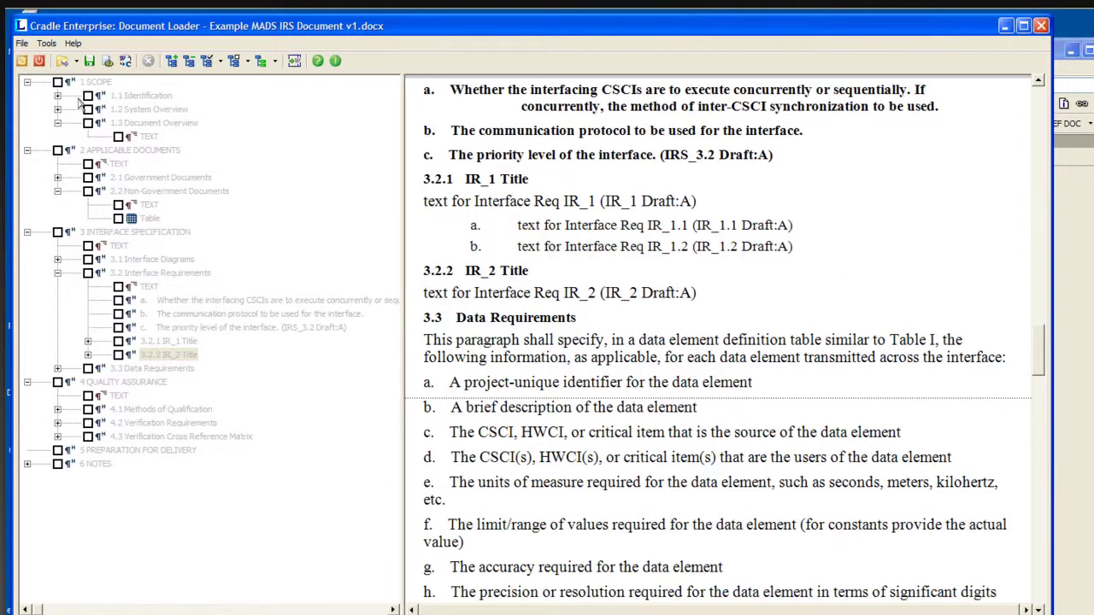
Step: Mark the Scope, Applicable Documents and Interface Specification sections for capture, then start the capture but decline to continue with unmapped tables
left_click(58, 82)
left_click(58, 151)
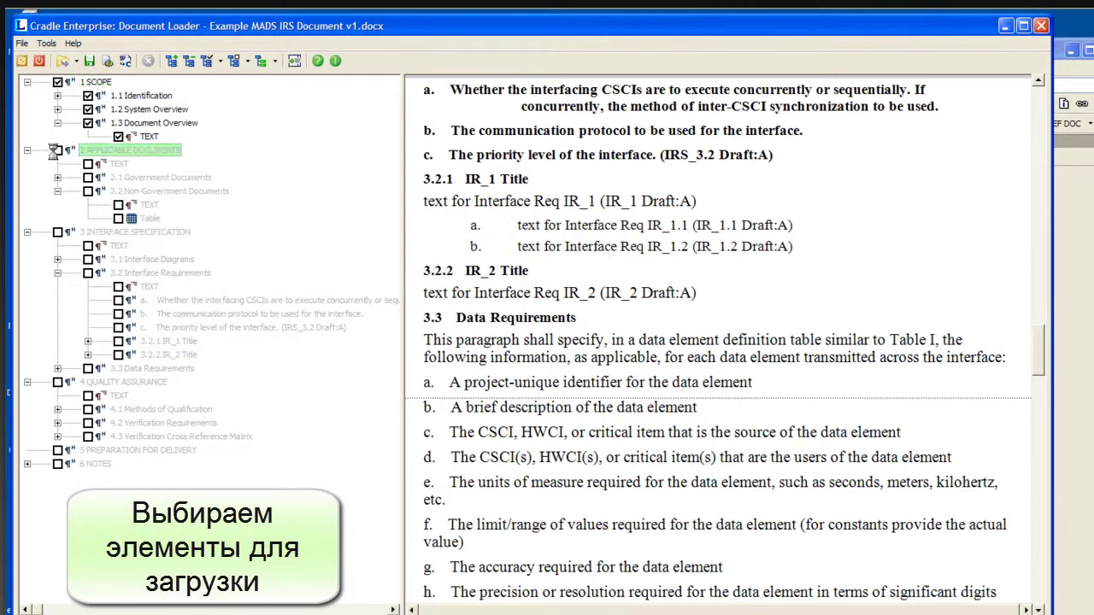
left_click(57, 233)
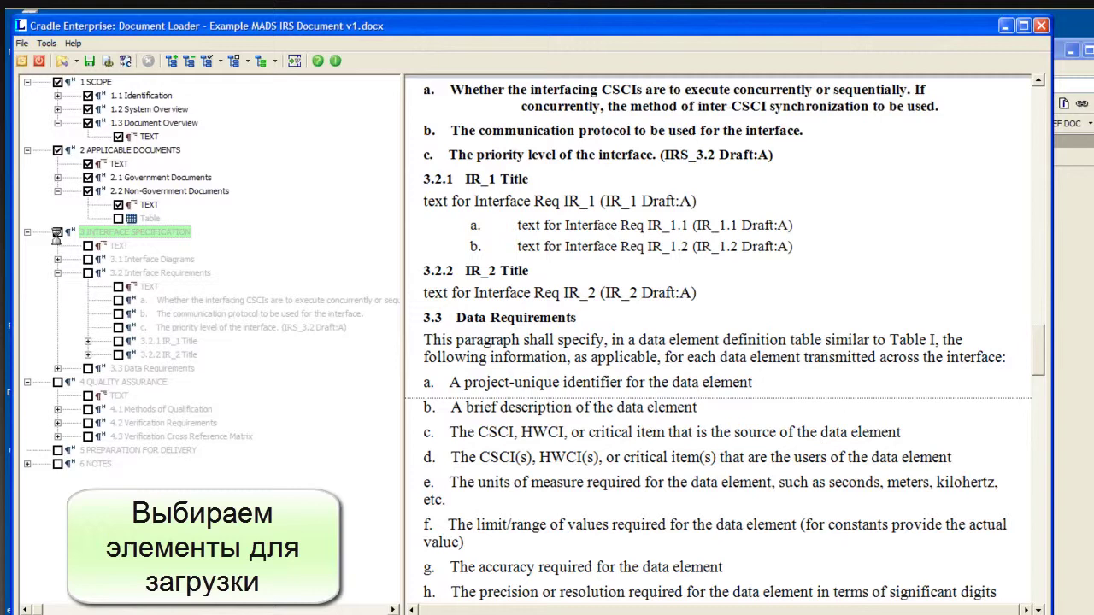
left_click(124, 63)
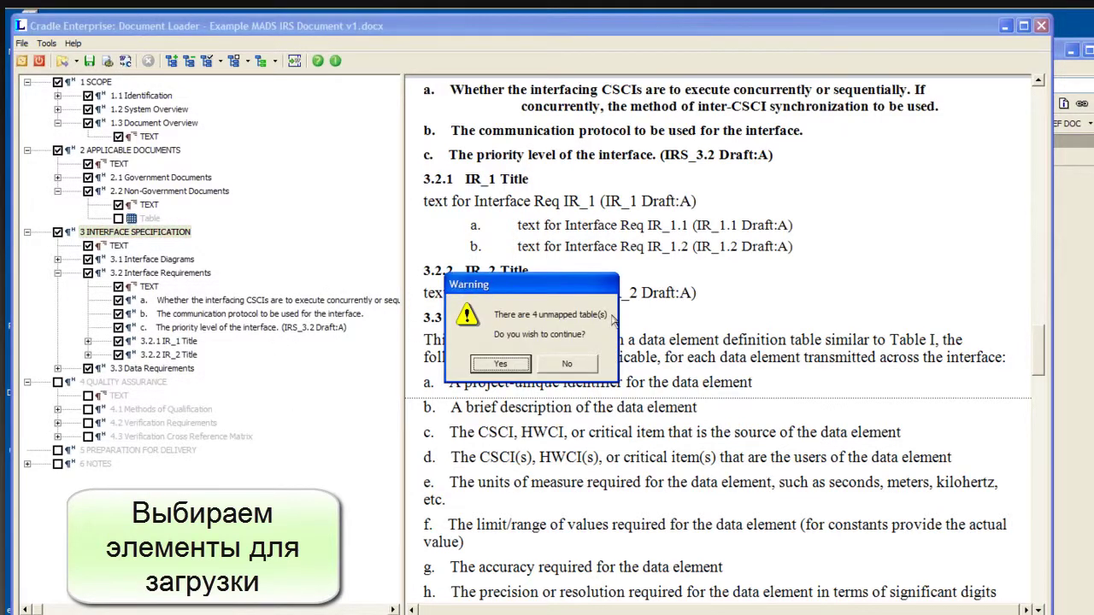
left_click(556, 366)
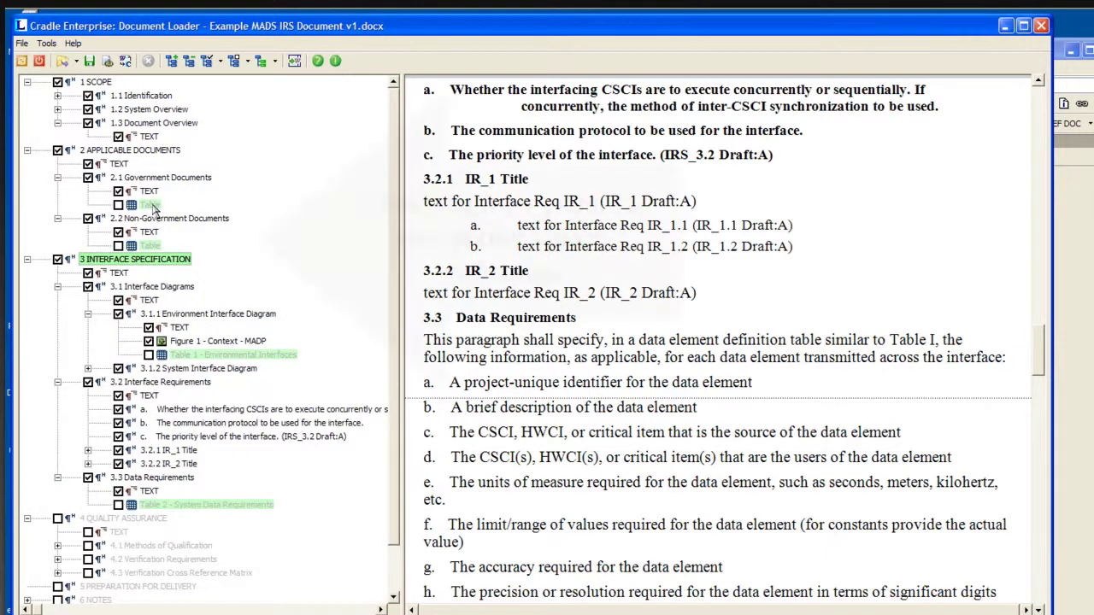
Step: Examine the unmapped tables under Government Documents and Non-Government Documents in the source text
left_click(154, 208)
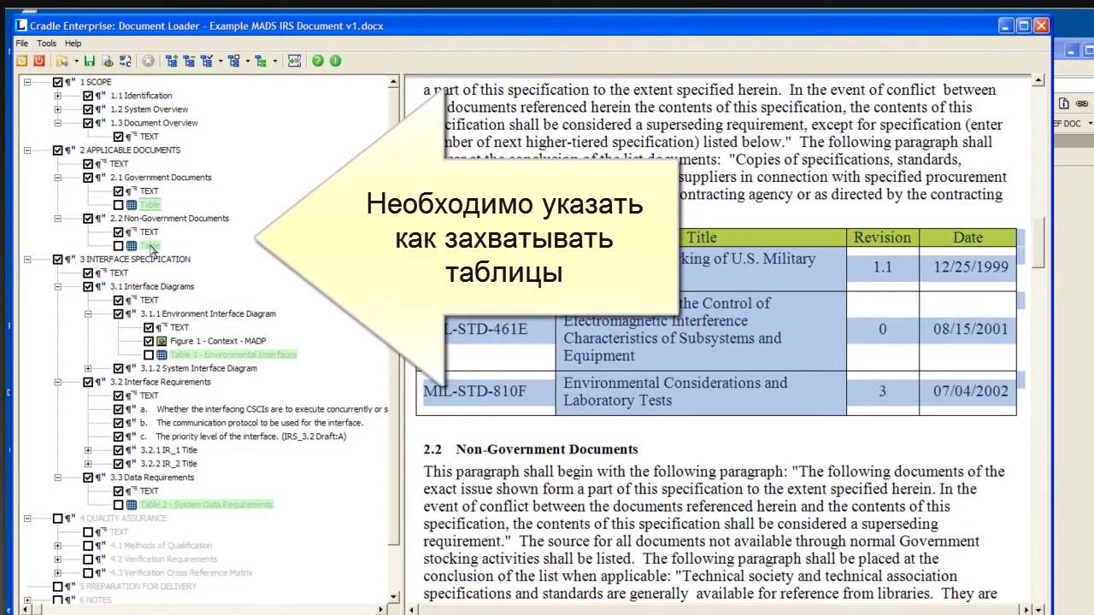
left_click(150, 246)
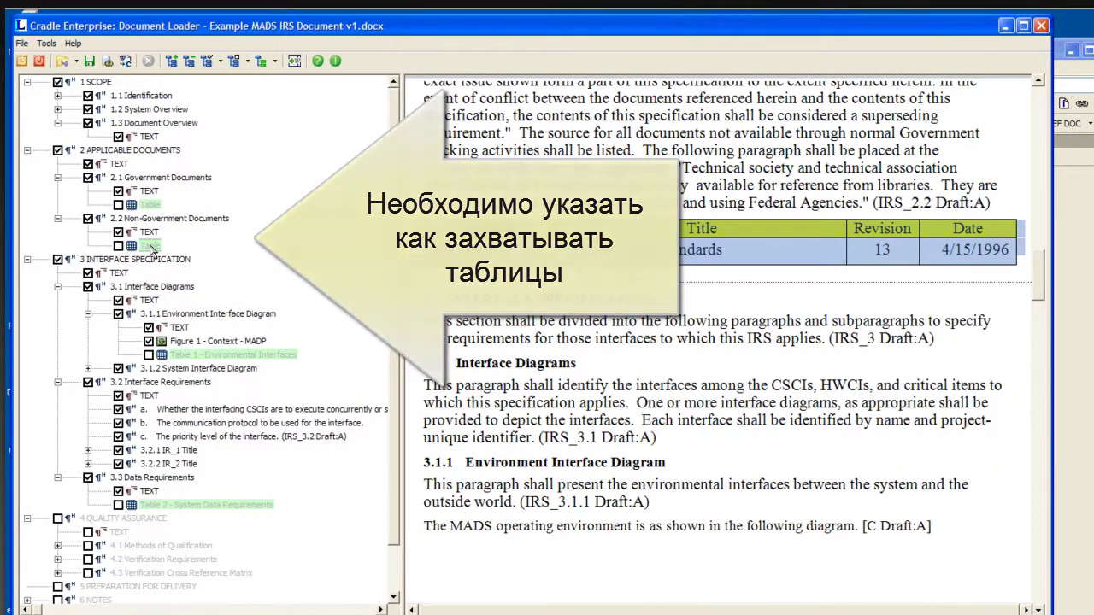
left_click(154, 208)
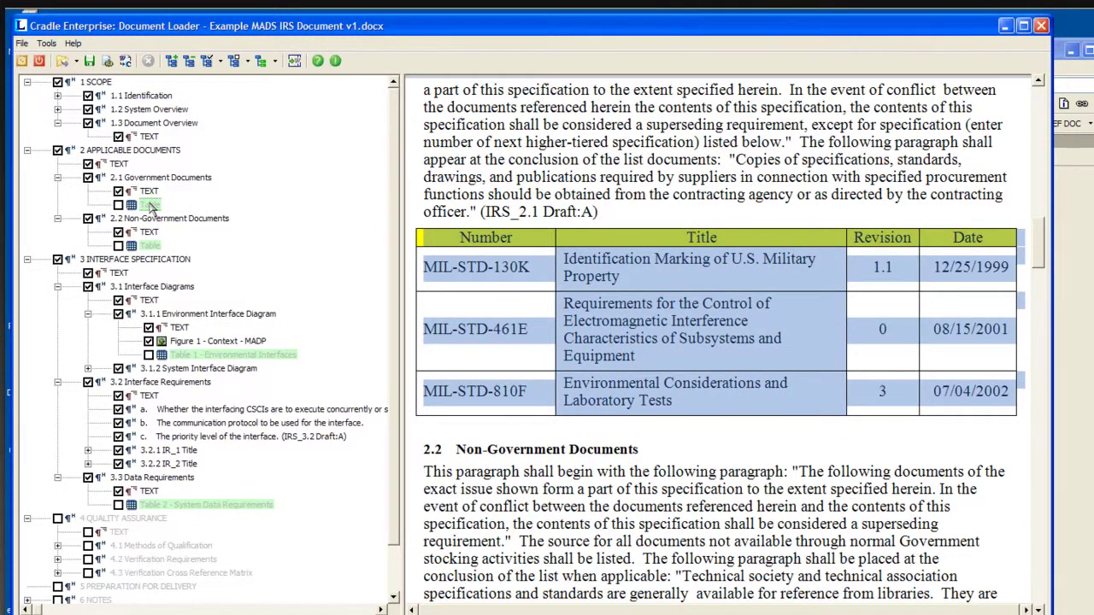
Step: In the Government Documents table's details, map the Number column to Name and the Revision column to DOC REVISION
right_click(154, 204)
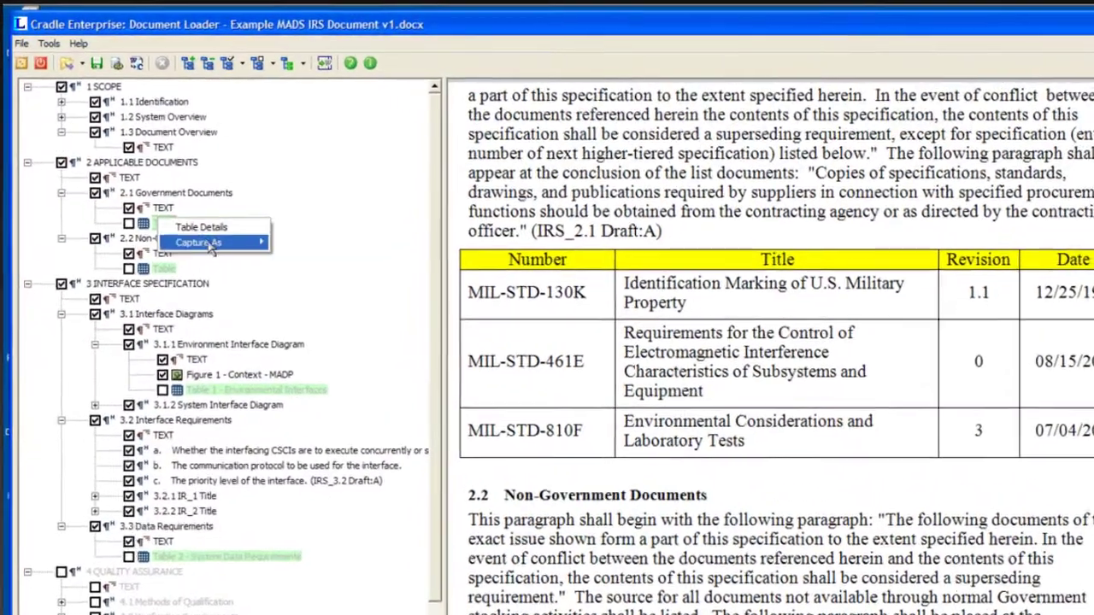
mouse_move(212, 244)
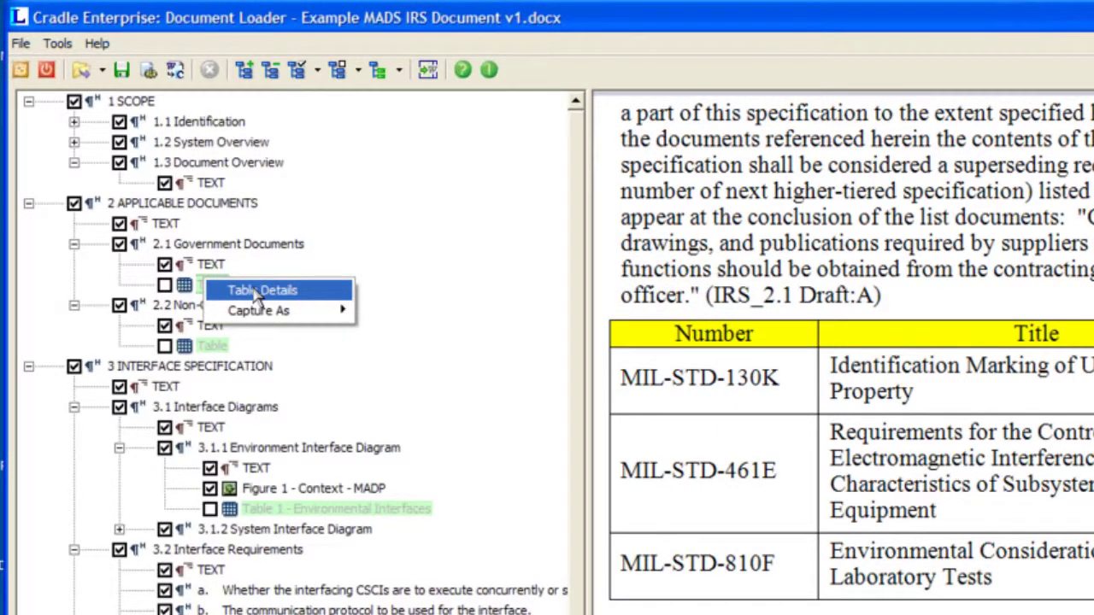
left_click(260, 291)
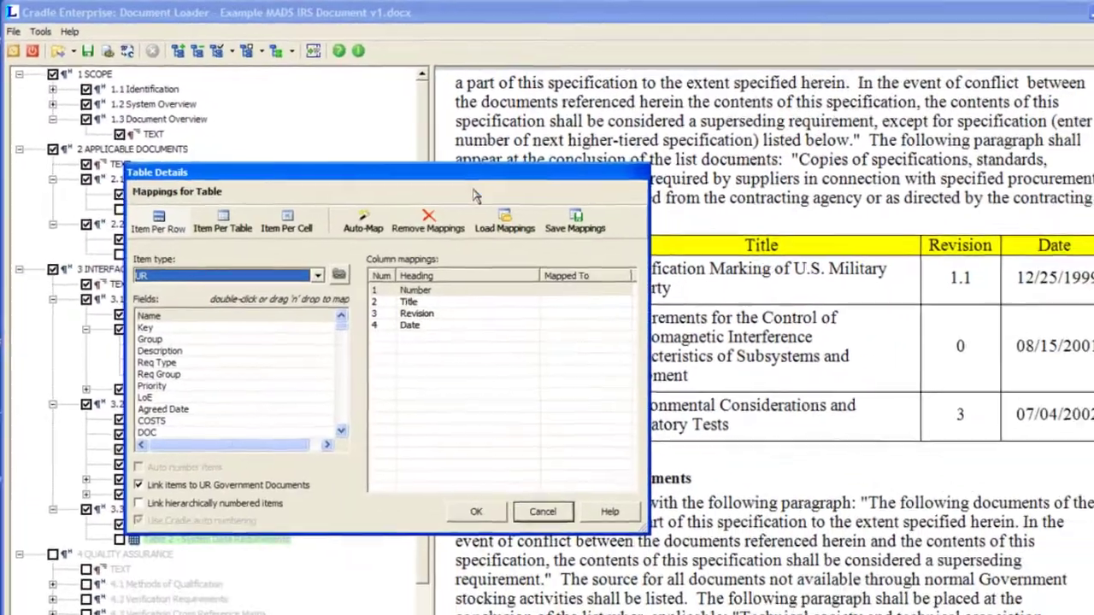
left_click_drag(476, 195, 551, 462)
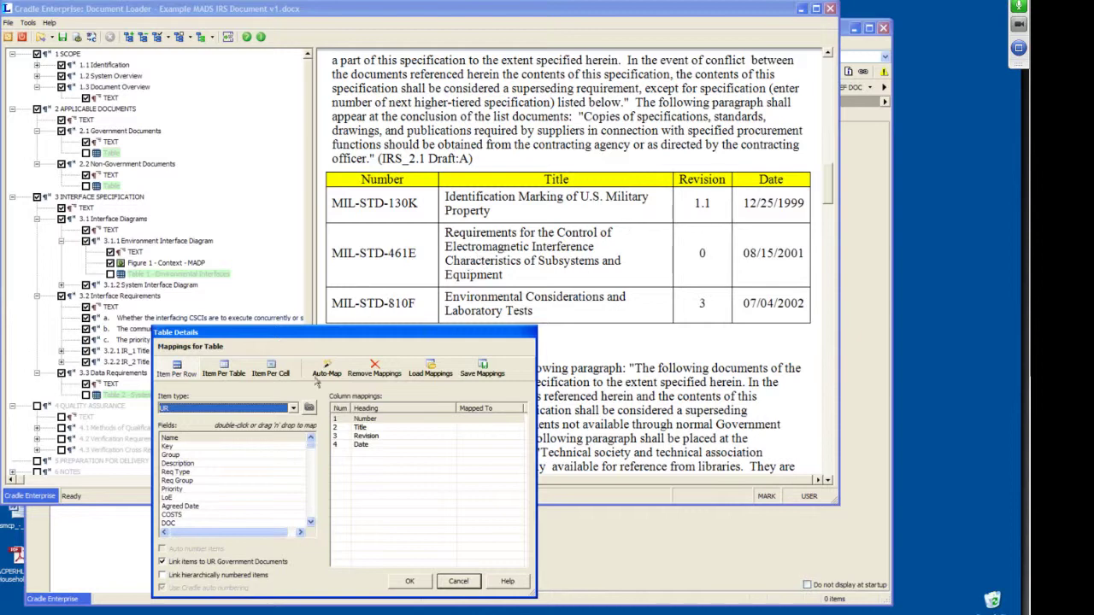
left_click_drag(269, 439, 461, 427)
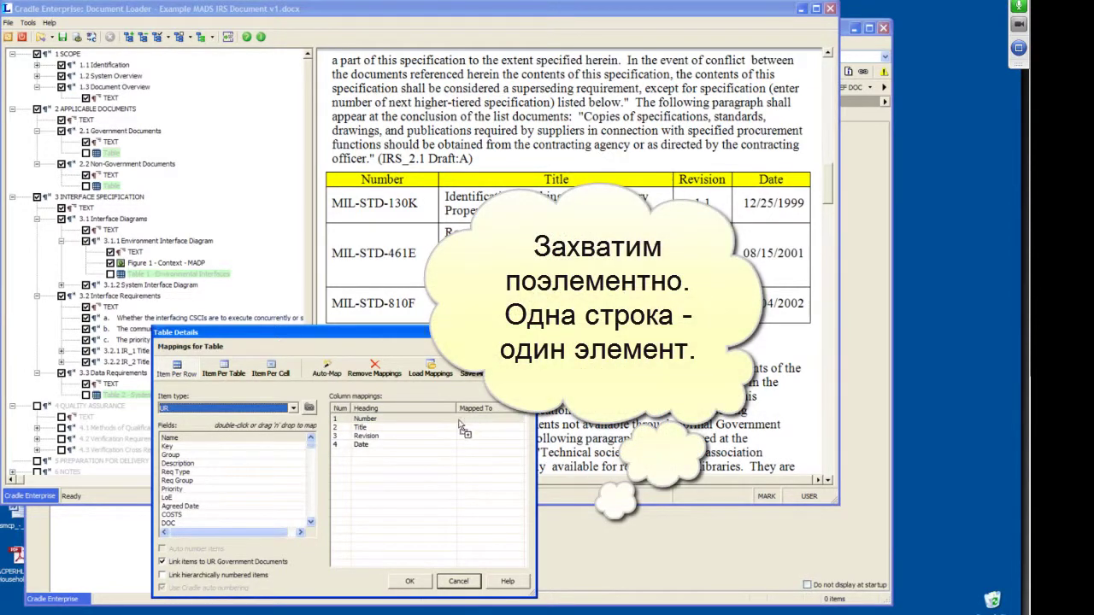
left_click(310, 524)
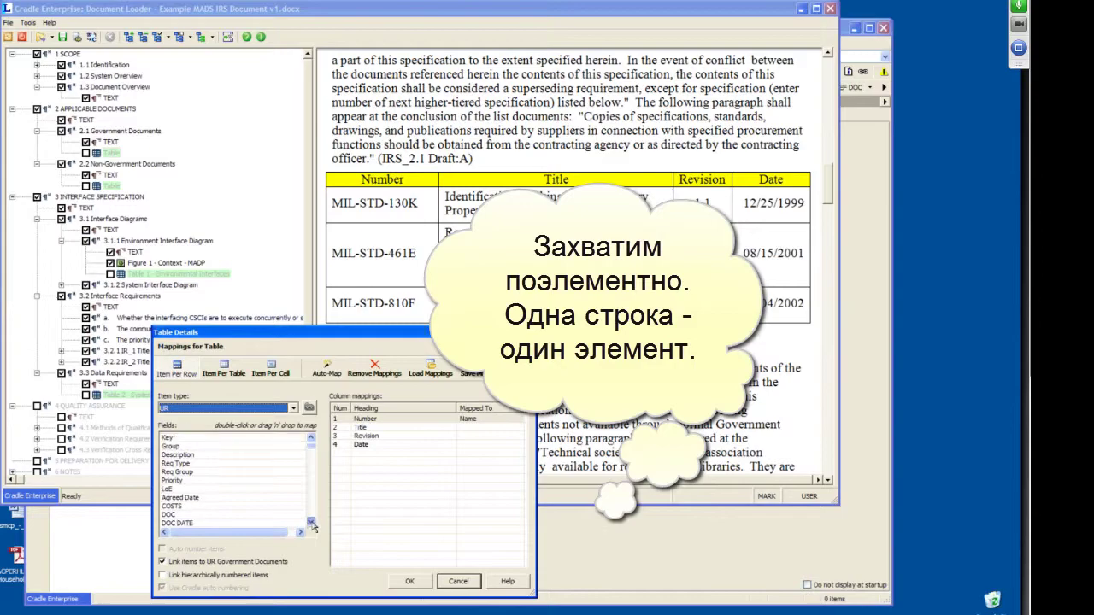
left_click(310, 524)
left_click(311, 524)
left_click_drag(202, 475, 479, 436)
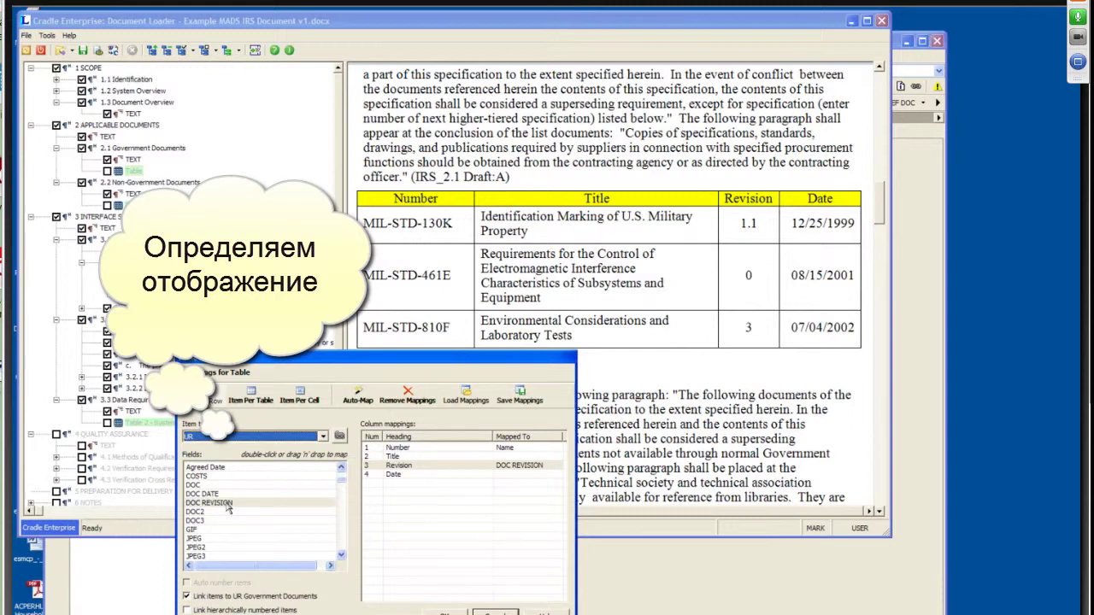
Step: Map the Date column to DOC DATE, map the Title column to a UR field as well, and accept the table mappings
left_click_drag(204, 494, 541, 474)
left_click(342, 556)
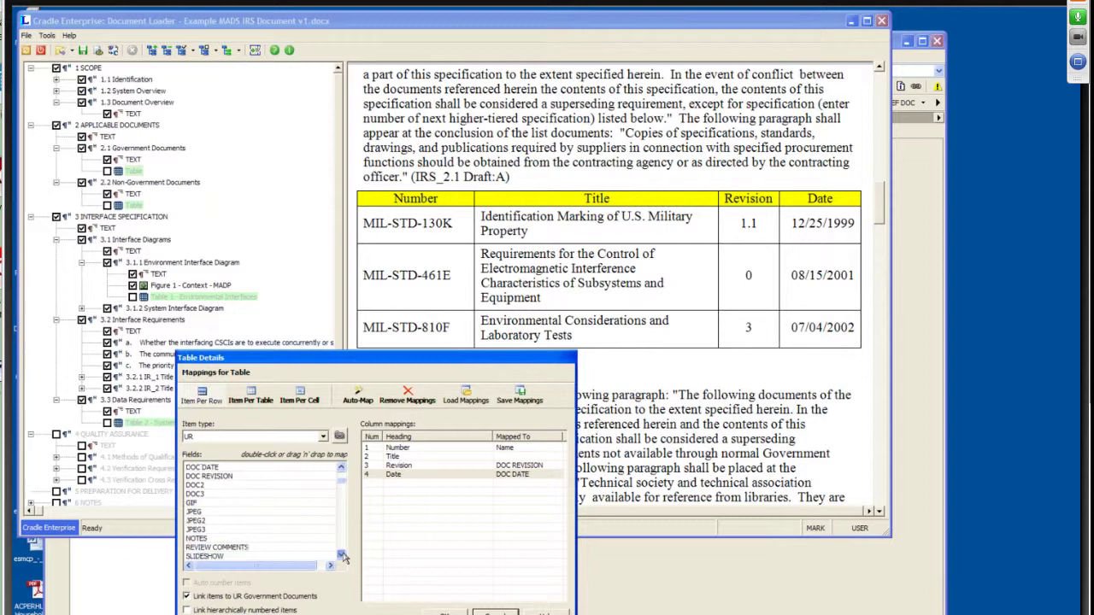
left_click_drag(198, 519, 554, 458)
left_click(441, 611)
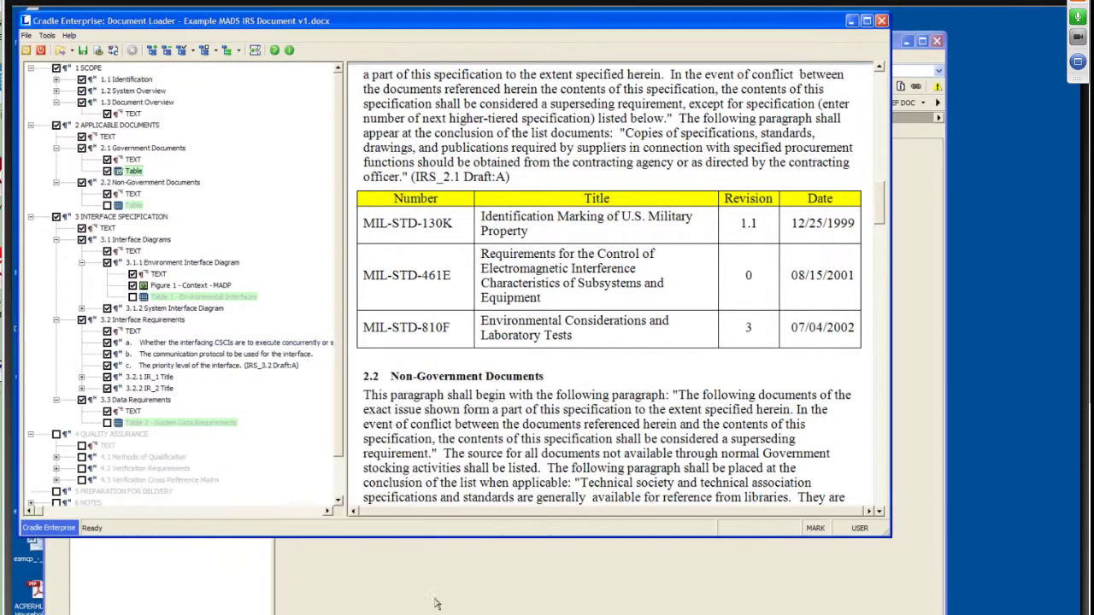
Step: Load the existing column mappings for the Non-Government Documents table and copy them to all unmapped tables in section 2 Applicable Documents
left_click(135, 206)
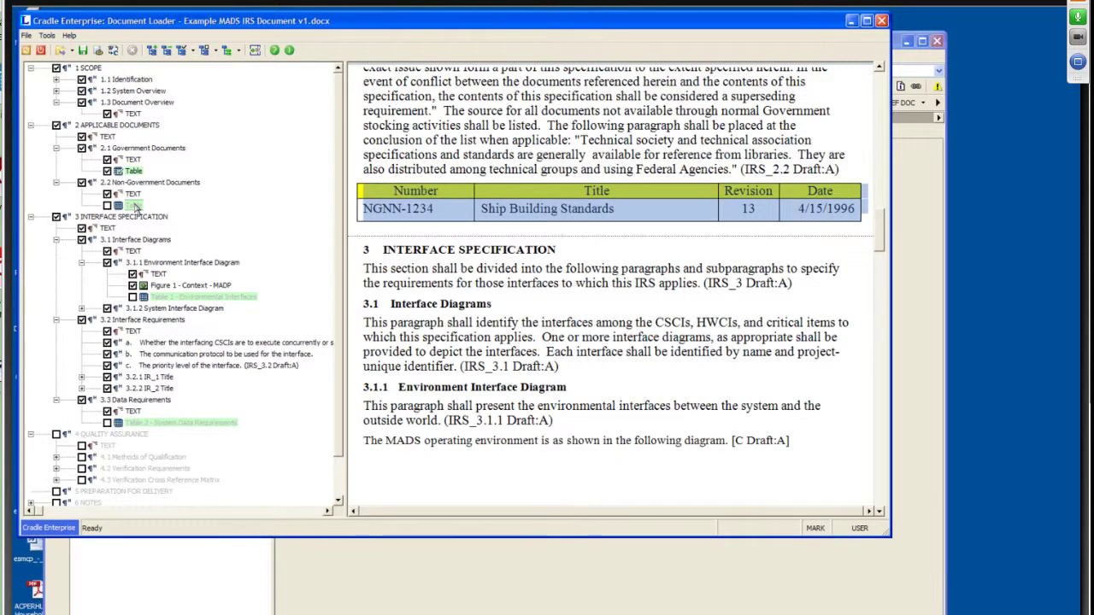
right_click(135, 206)
left_click(154, 211)
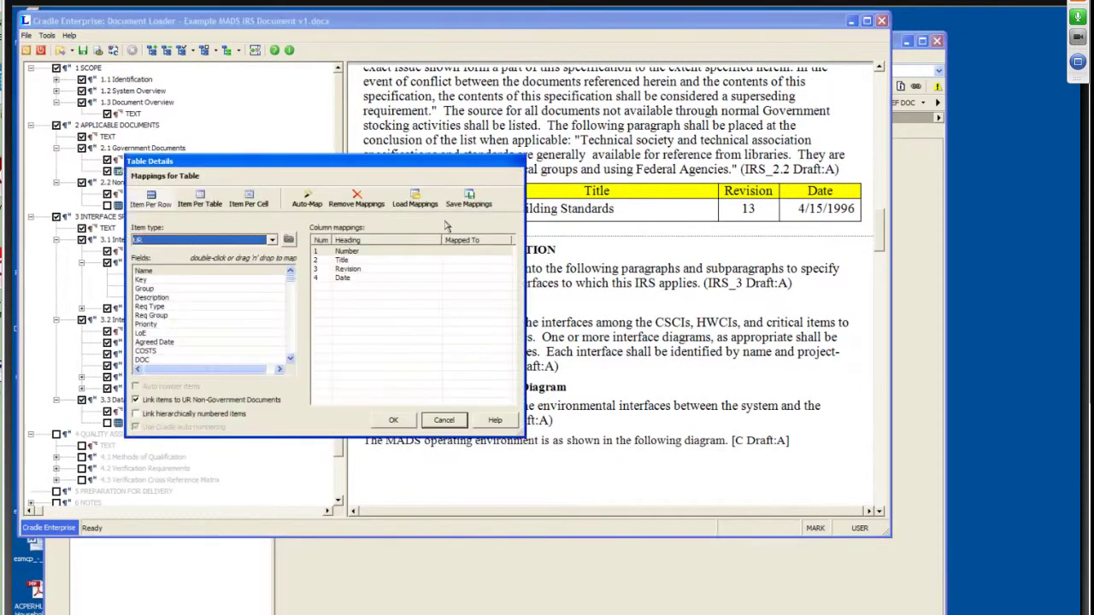
left_click(414, 199)
left_click(440, 216)
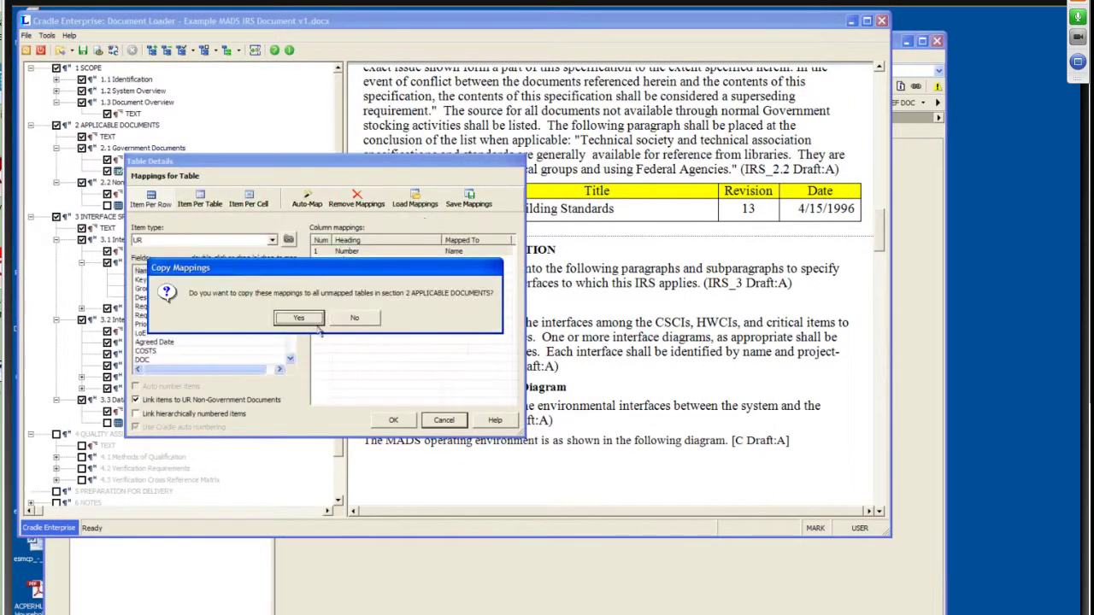
left_click(309, 319)
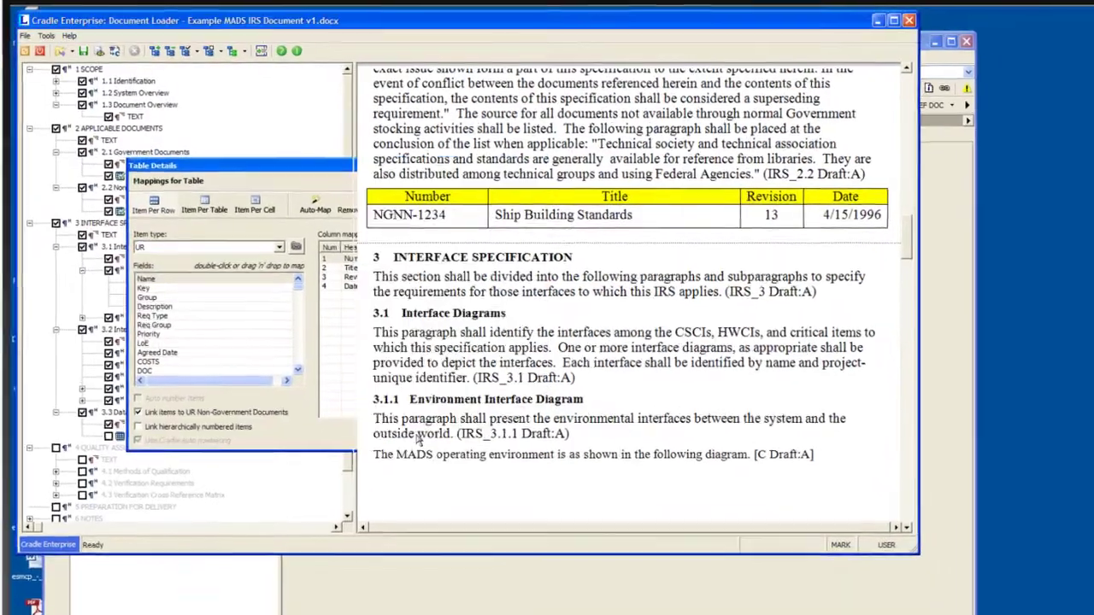
Step: Capture the marked items despite the remaining unmapped tables, with issue ghdgh and reference fdgfdg in the source document details
left_click(115, 51)
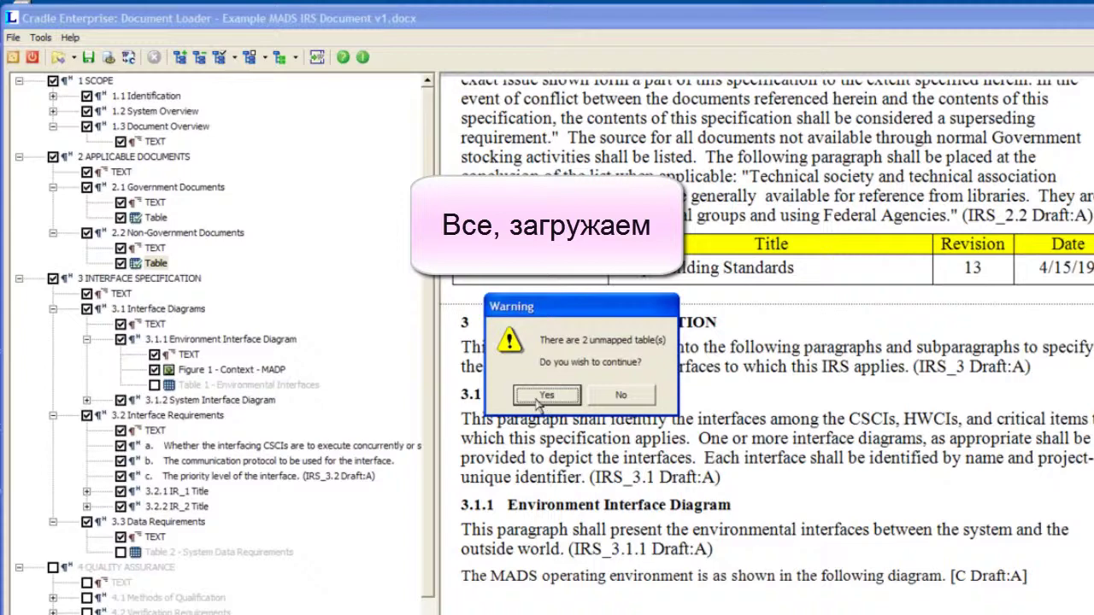
left_click(501, 360)
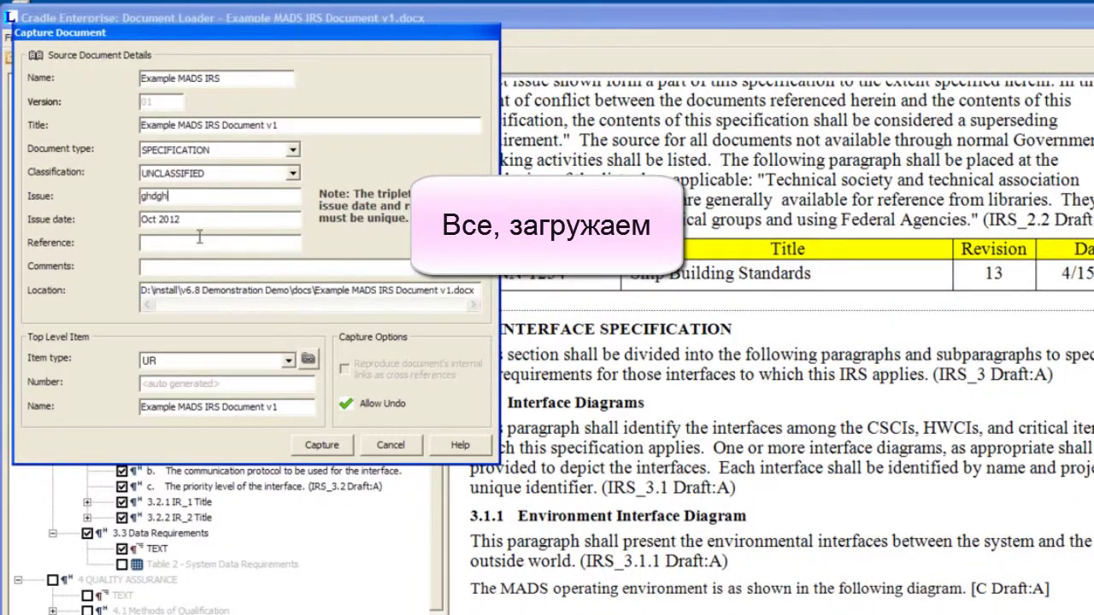
left_click(198, 242)
type("fdgfdg")
left_click(322, 445)
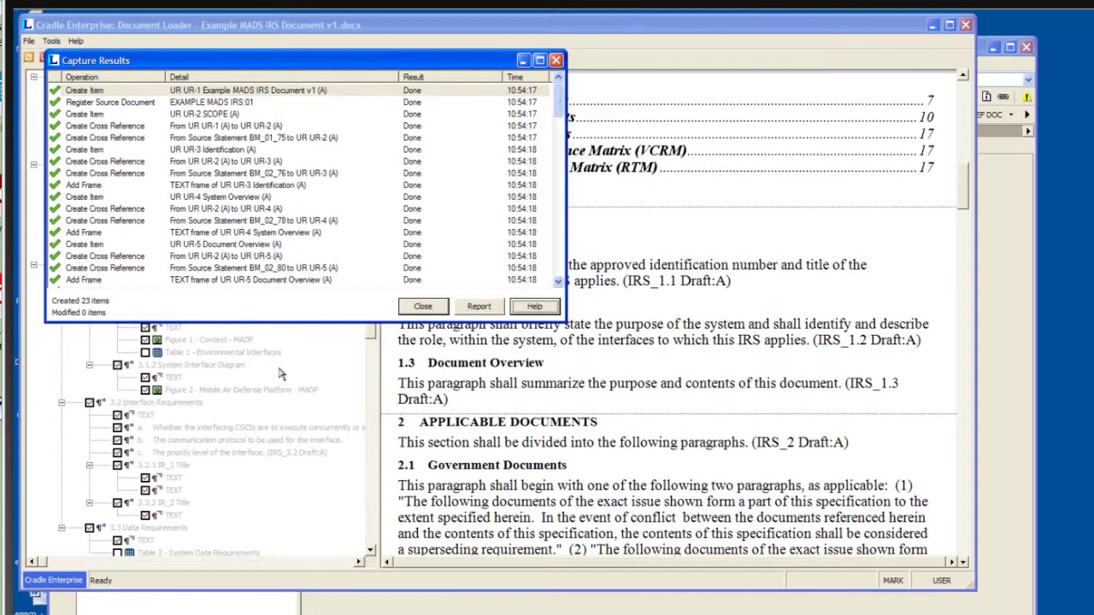
Step: Dismiss the capture results and exit Document Loader, confirming the exit
left_click(428, 308)
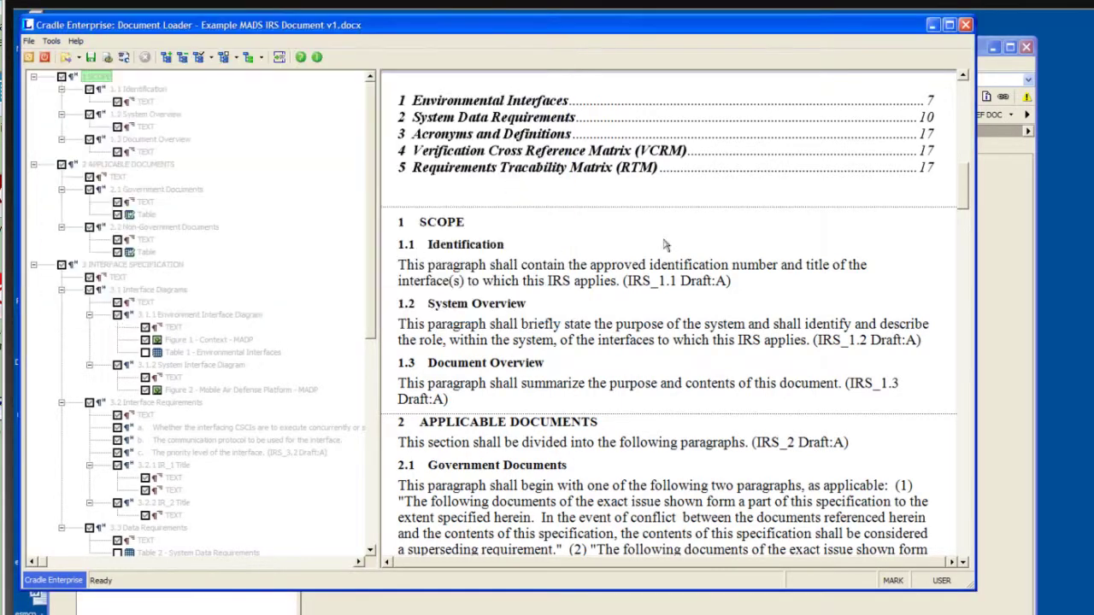
left_click(966, 25)
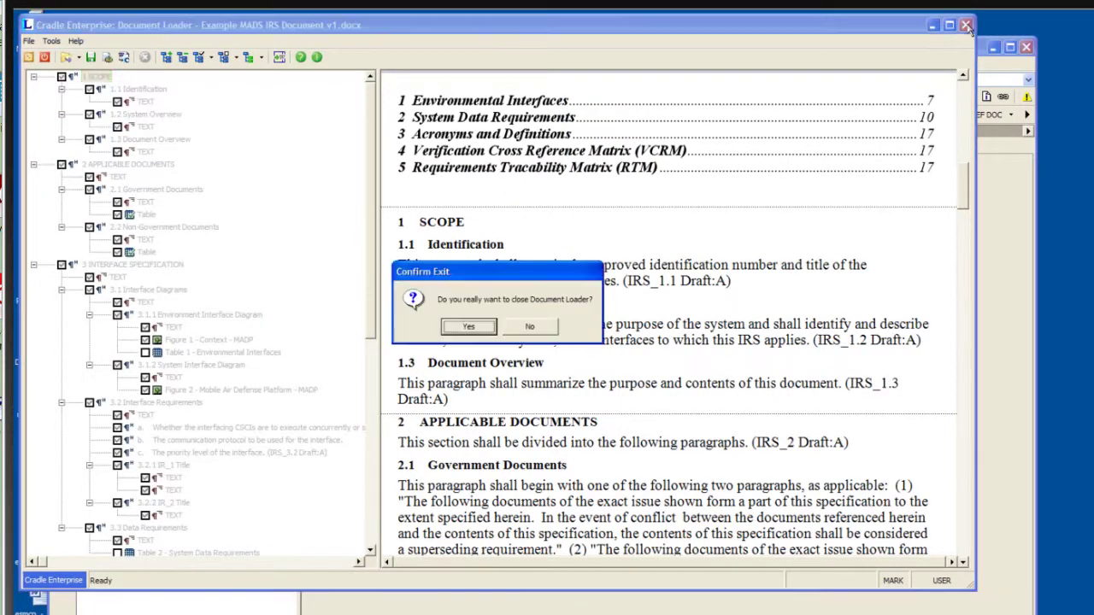
left_click(484, 335)
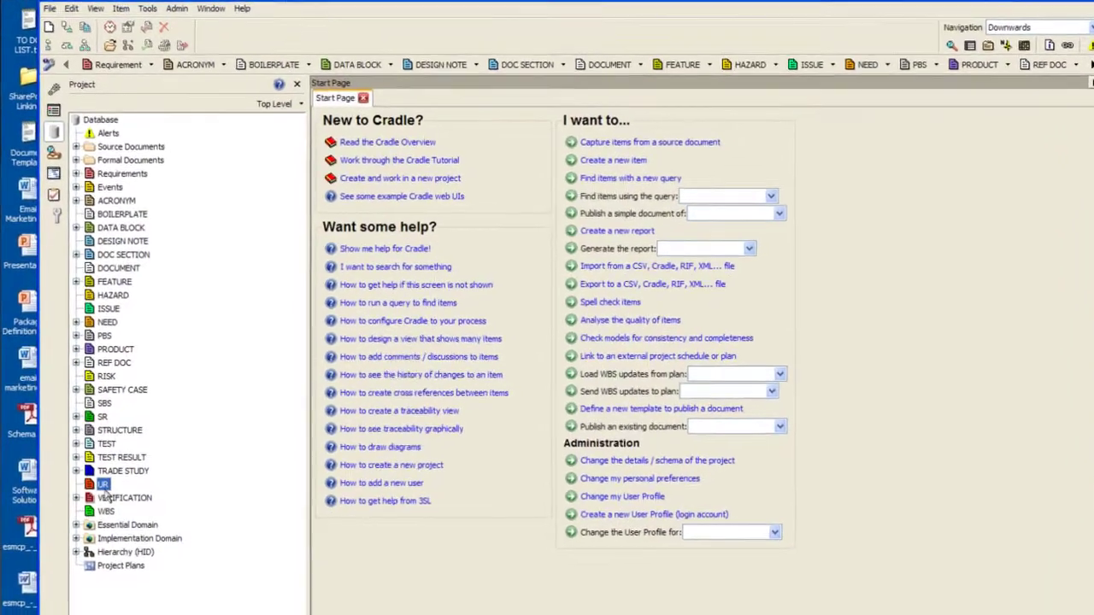
Step: Expand UR in the project tree down to the captured document's Scope, Applicable Documents, Interface Specification and Interface Requirements items
double_click(103, 484)
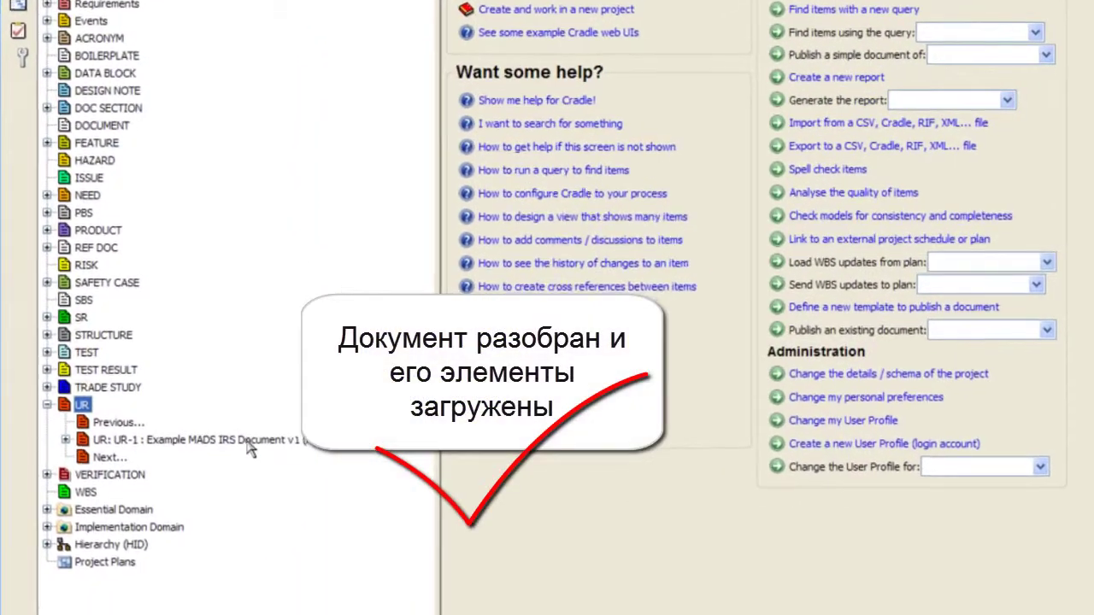
double_click(241, 463)
double_click(200, 459)
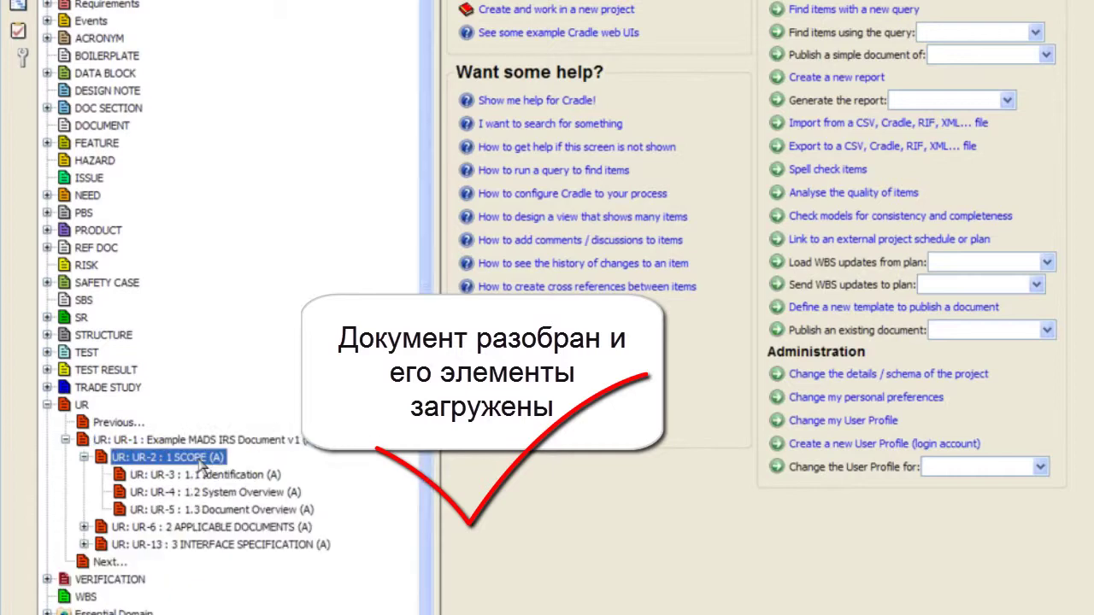
double_click(224, 511)
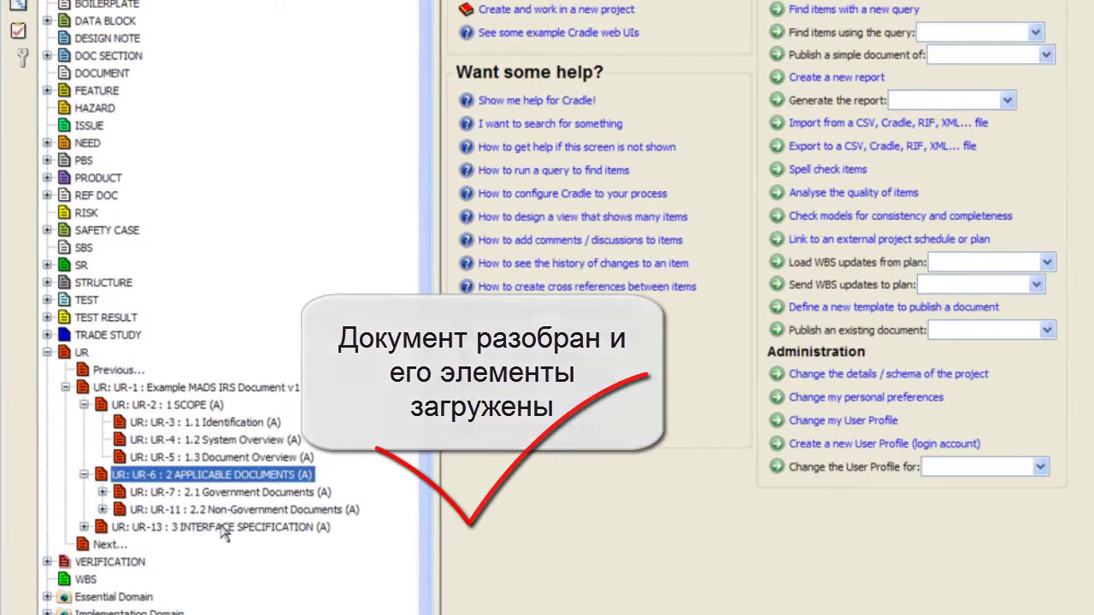
double_click(224, 527)
left_click(227, 510)
double_click(228, 511)
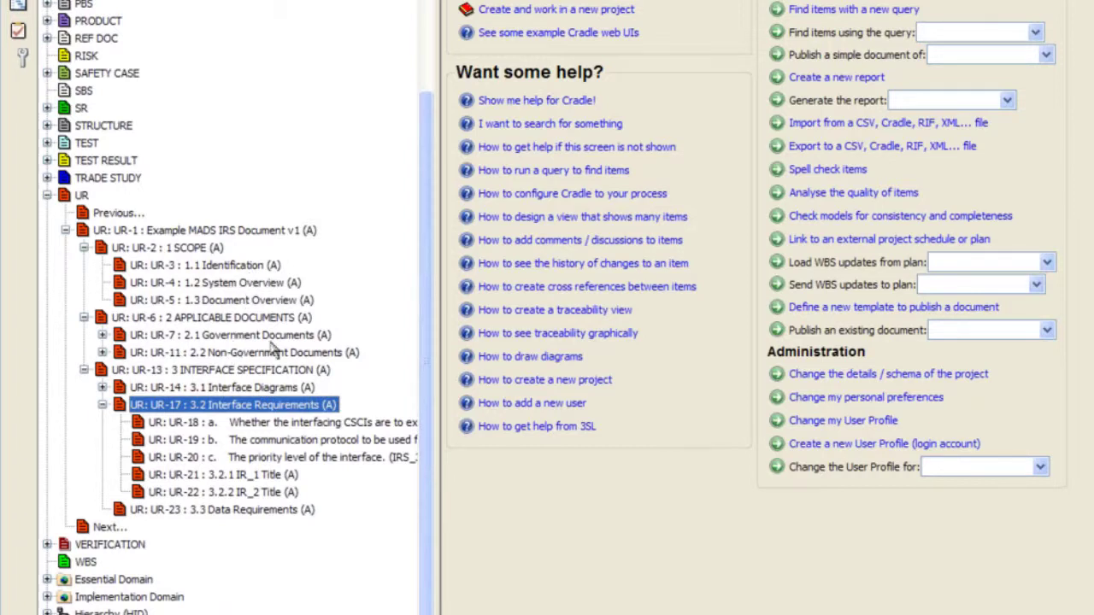
Step: Expand the Government Documents item and its MIL-STD-130K child, and select the linked source statement
double_click(272, 337)
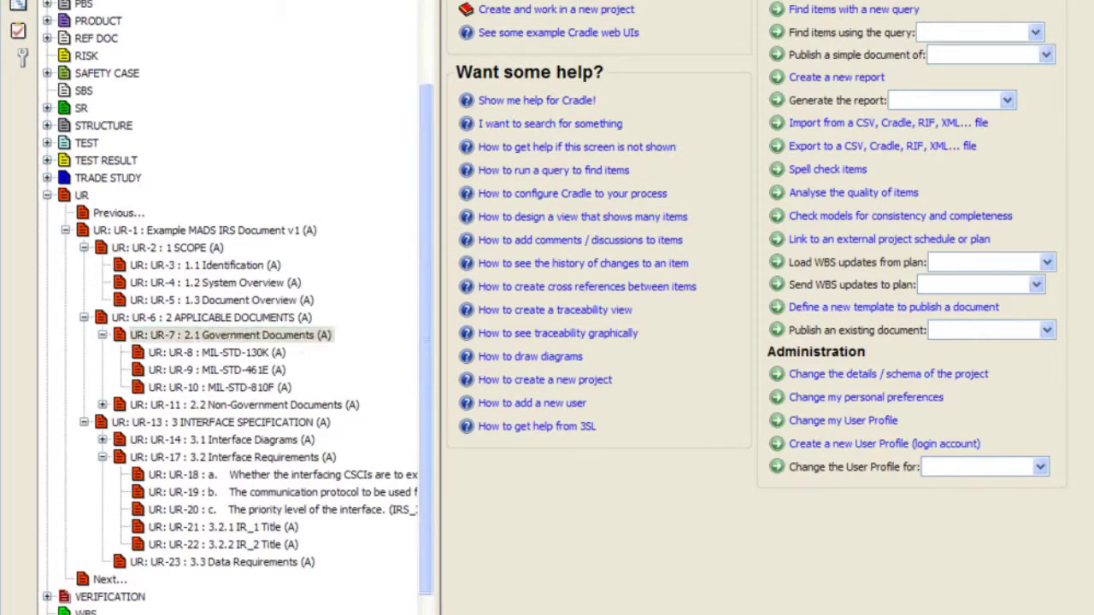
double_click(214, 353)
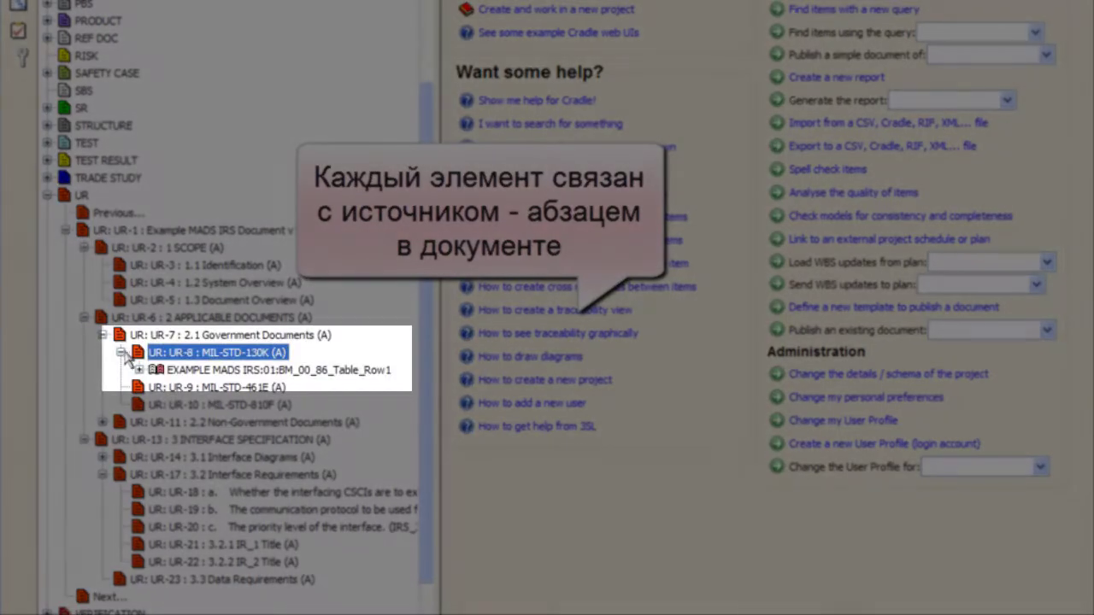
left_click(184, 371)
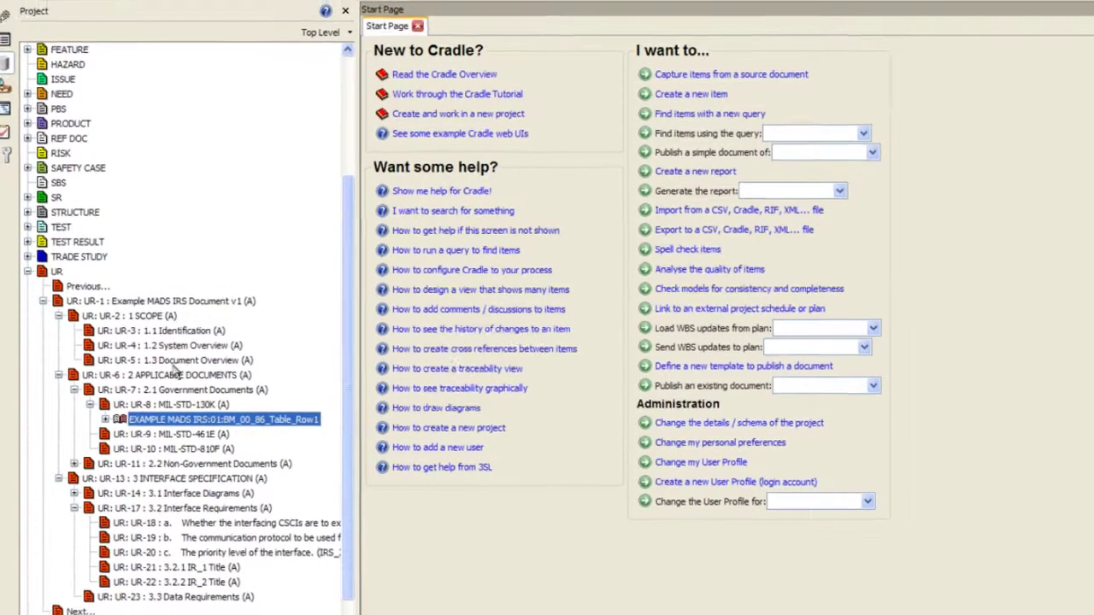
Step: View the Document Overview item's linked source statement in the original Word document, then close Word
left_click(179, 375)
double_click(112, 382)
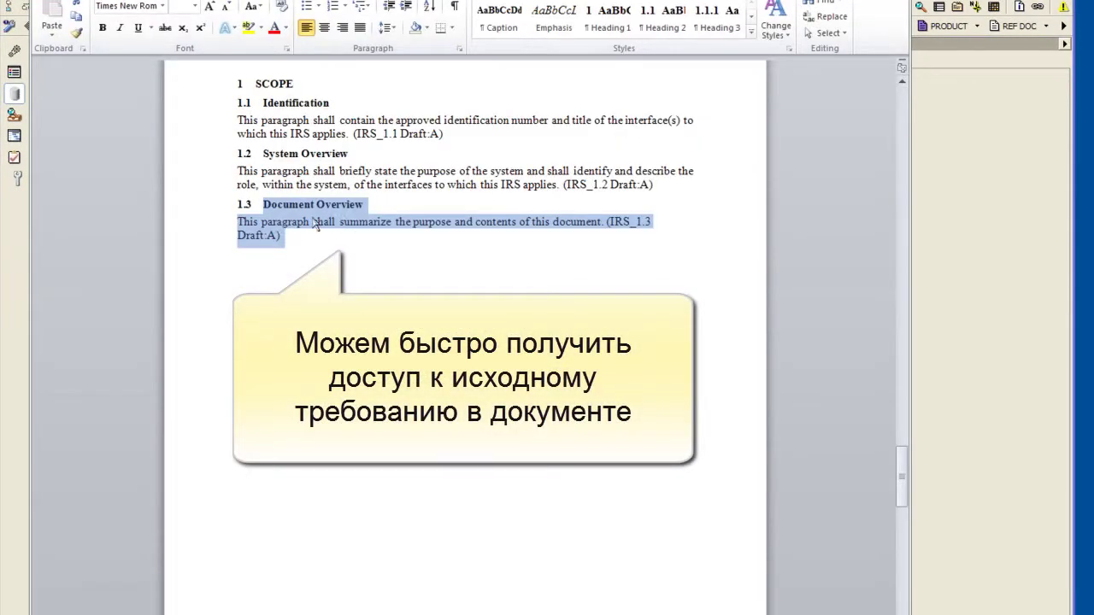
key("alt+F4")
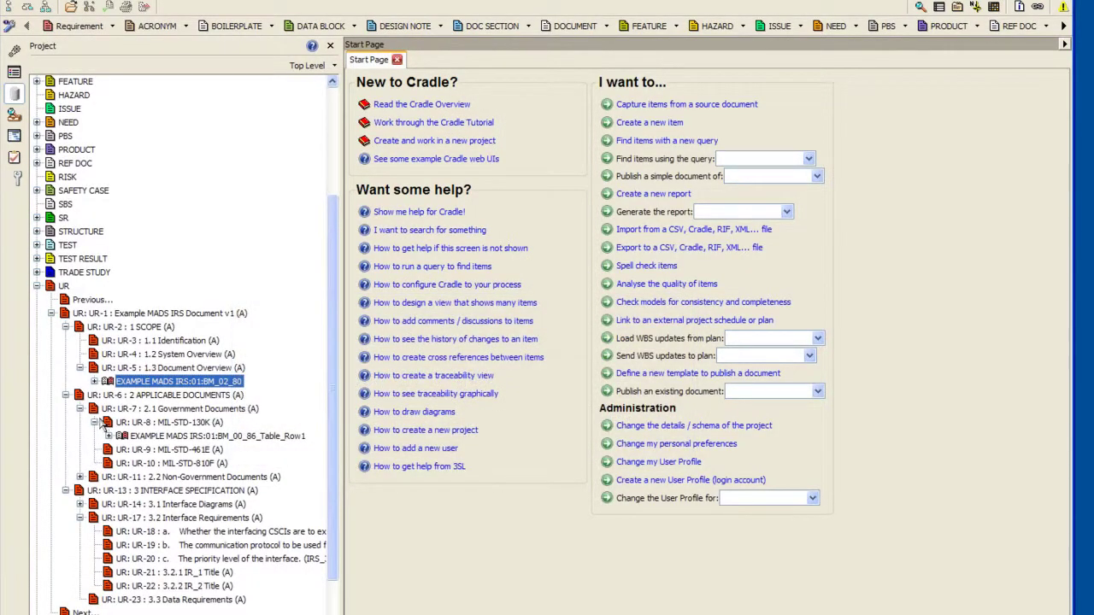
Step: Open the MIL-STD-130K requirement to view its captured attributes and statement, then close it
double_click(111, 424)
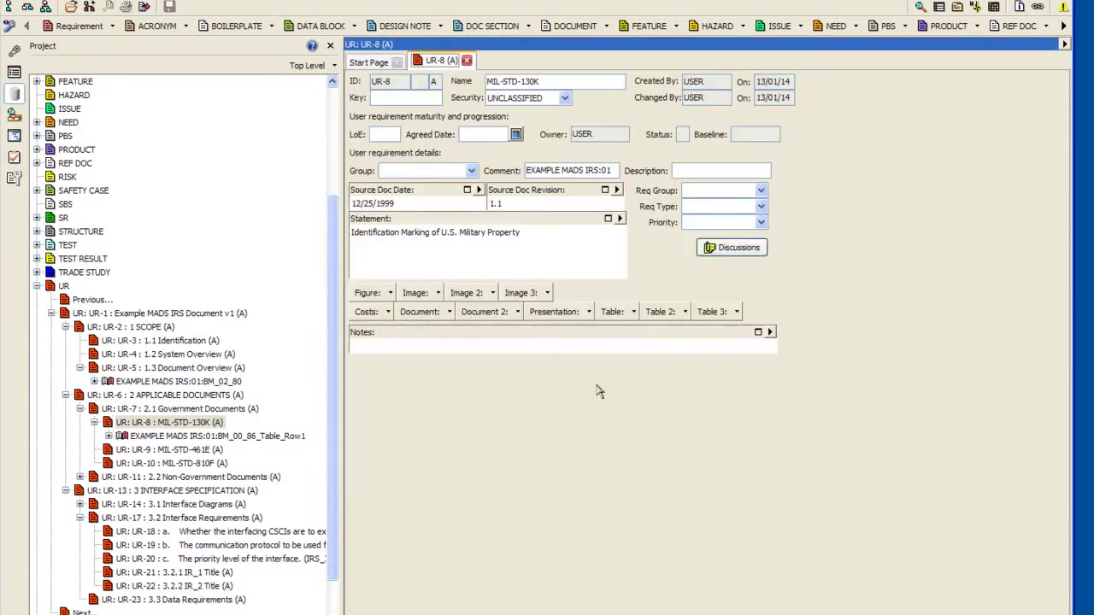
left_click(467, 60)
scroll(336, 96, "up", 4)
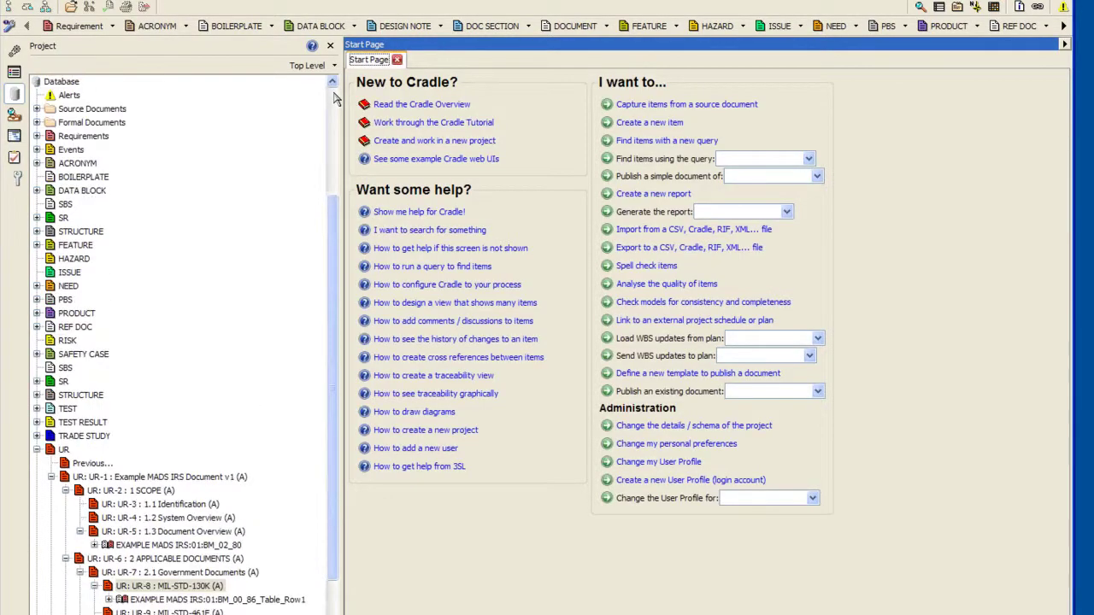
Step: Run the Source Document query from Stakeholder Requirements in the RFI phase to show the captured requirements as a document
left_click(14, 51)
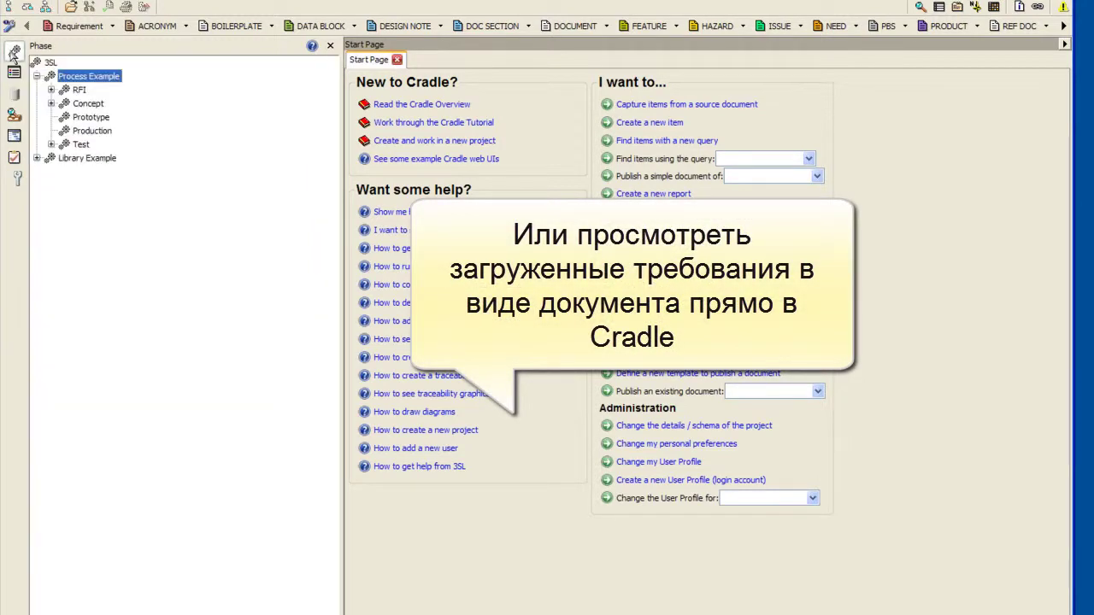
double_click(80, 90)
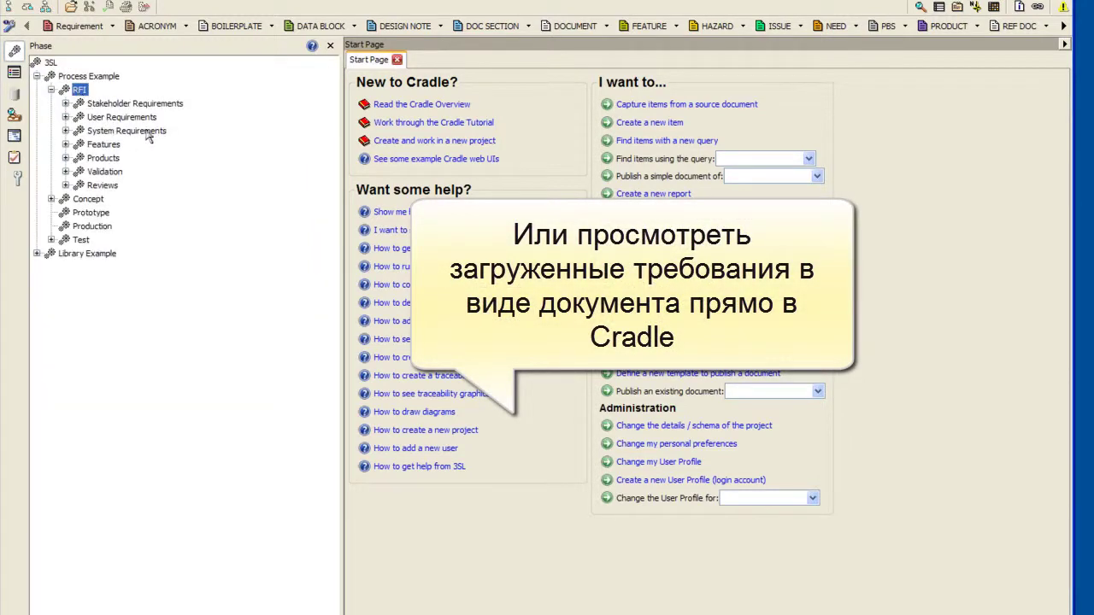
double_click(158, 106)
double_click(136, 131)
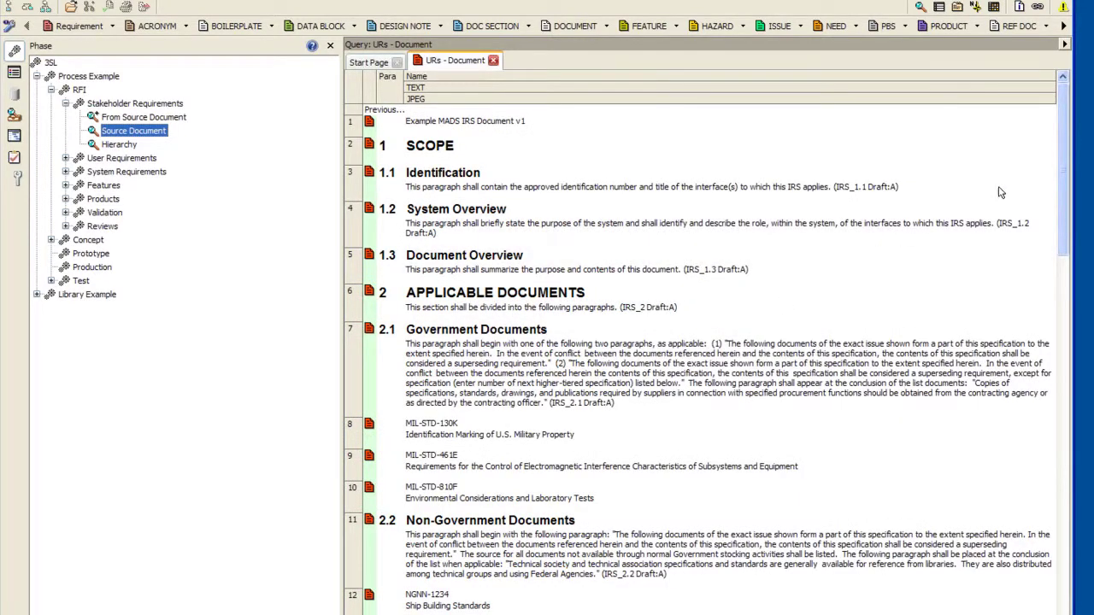
left_click_drag(1066, 190, 1065, 164)
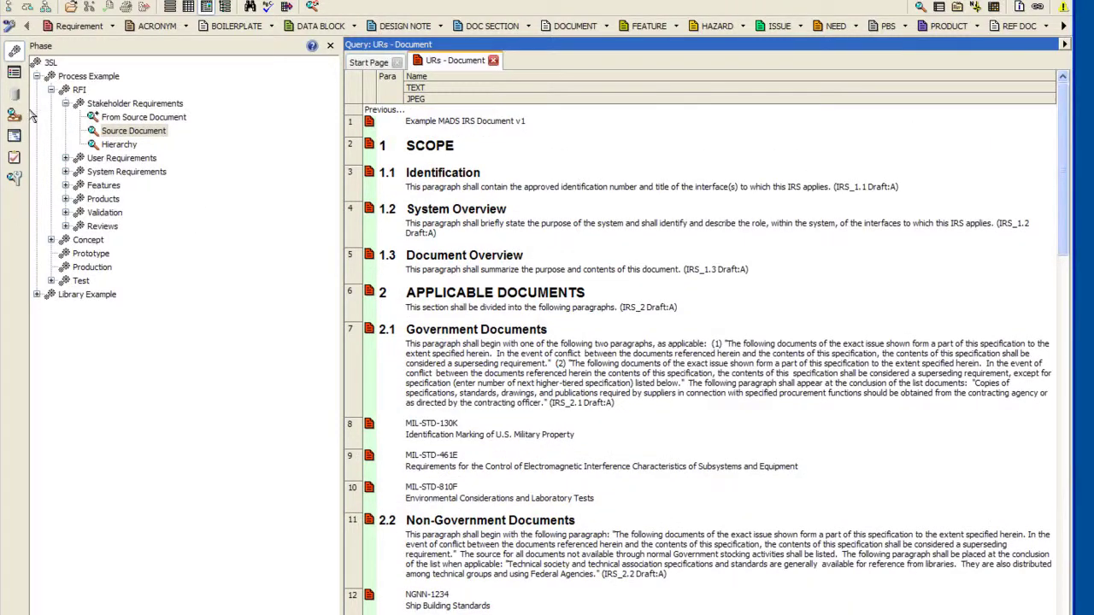
Step: Locate EXAMPLE MADS IRS (01) under All in the project's Source Documents and generate its external document coverage with default options
left_click(14, 92)
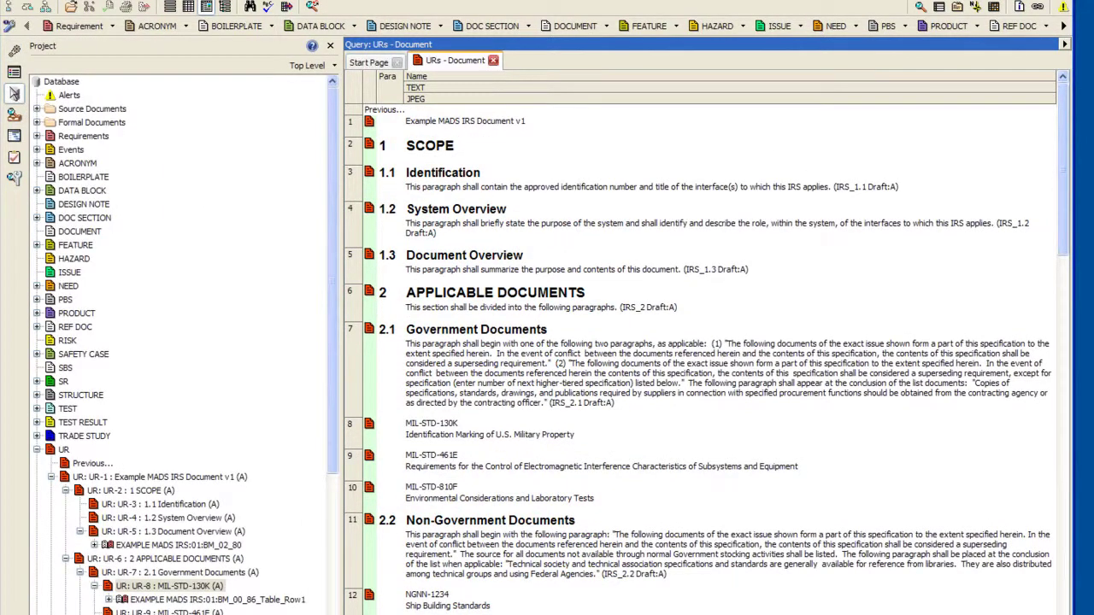
double_click(98, 110)
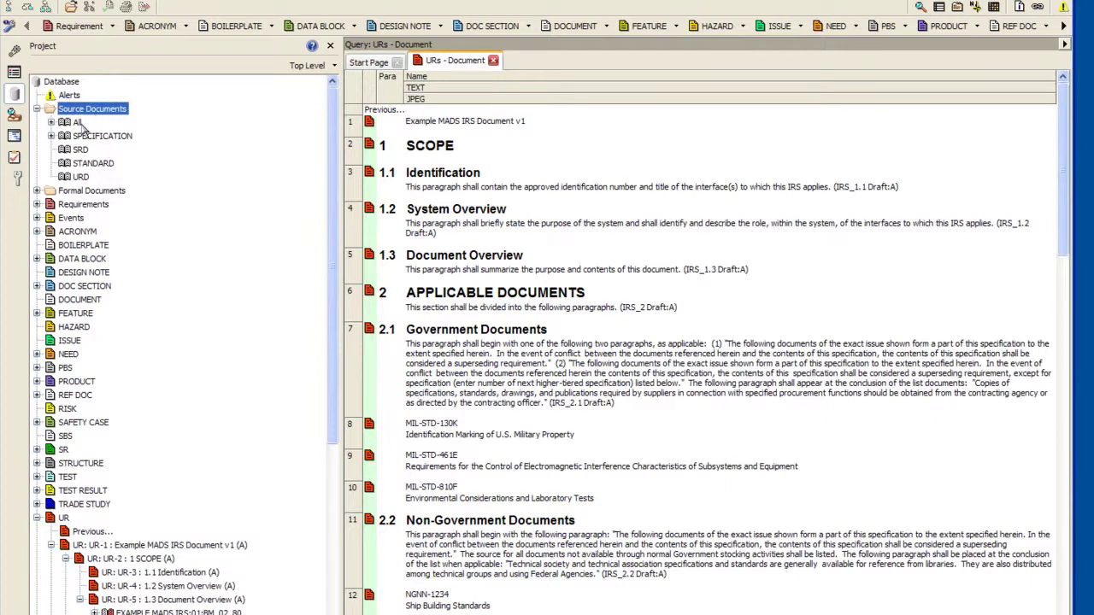
double_click(78, 122)
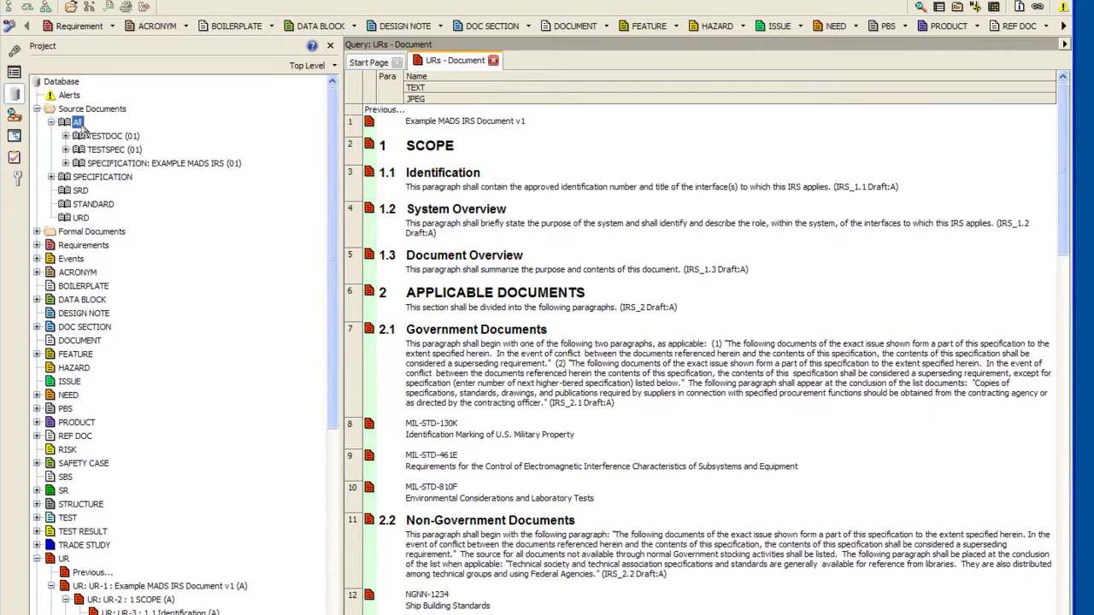
left_click(195, 164)
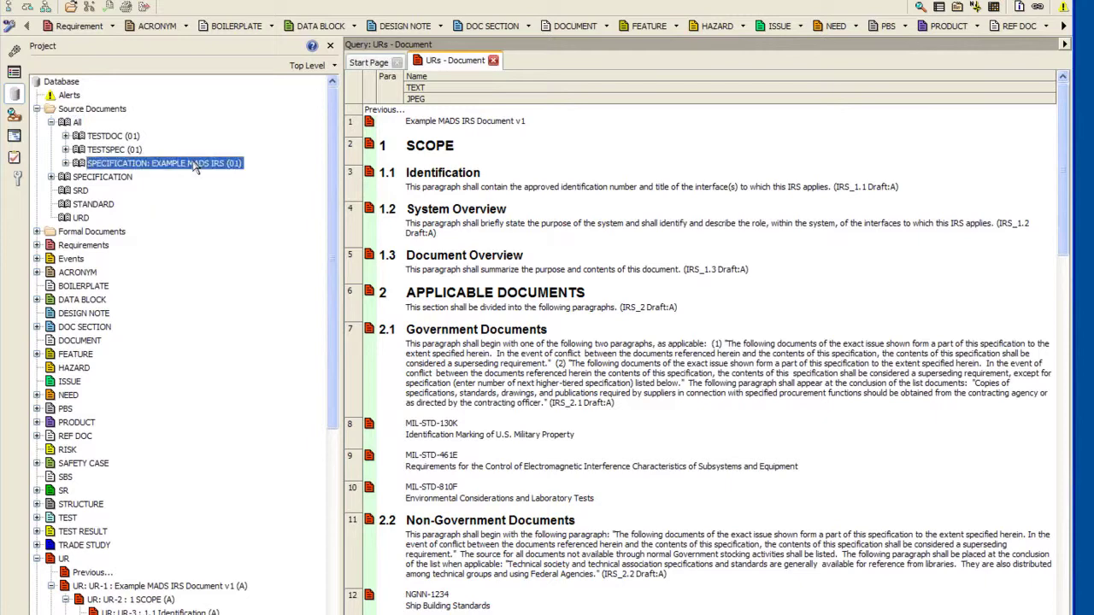
right_click(195, 164)
left_click(323, 400)
left_click(91, 48)
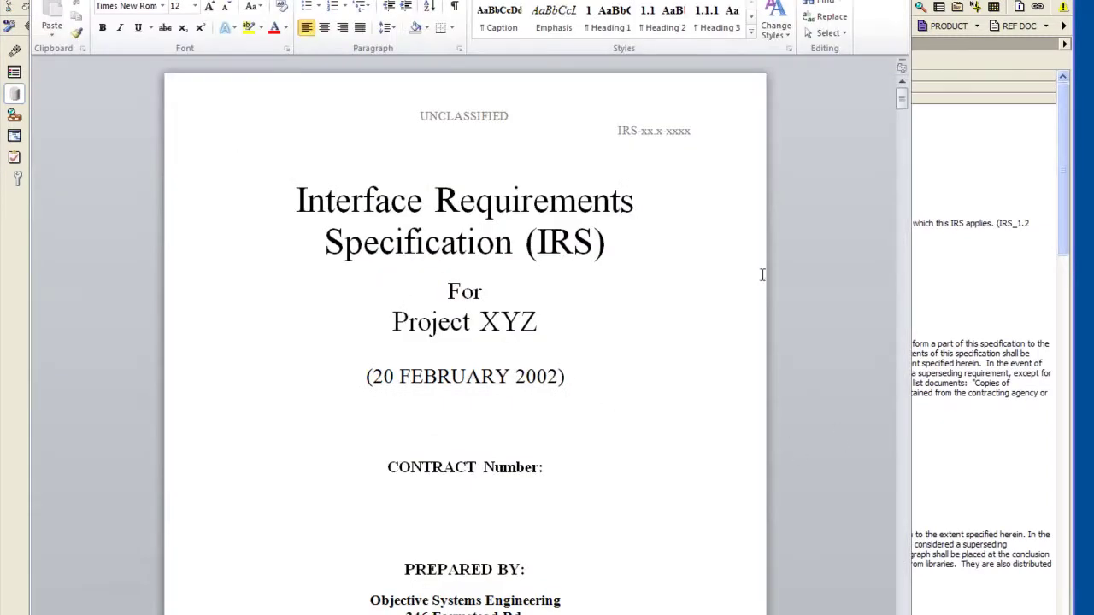
Step: Review the highlighted captured text from the title page through the Verification Requirements section in Word, then close the coverage document
left_click_drag(399, 200, 547, 242)
left_click_drag(903, 105, 909, 215)
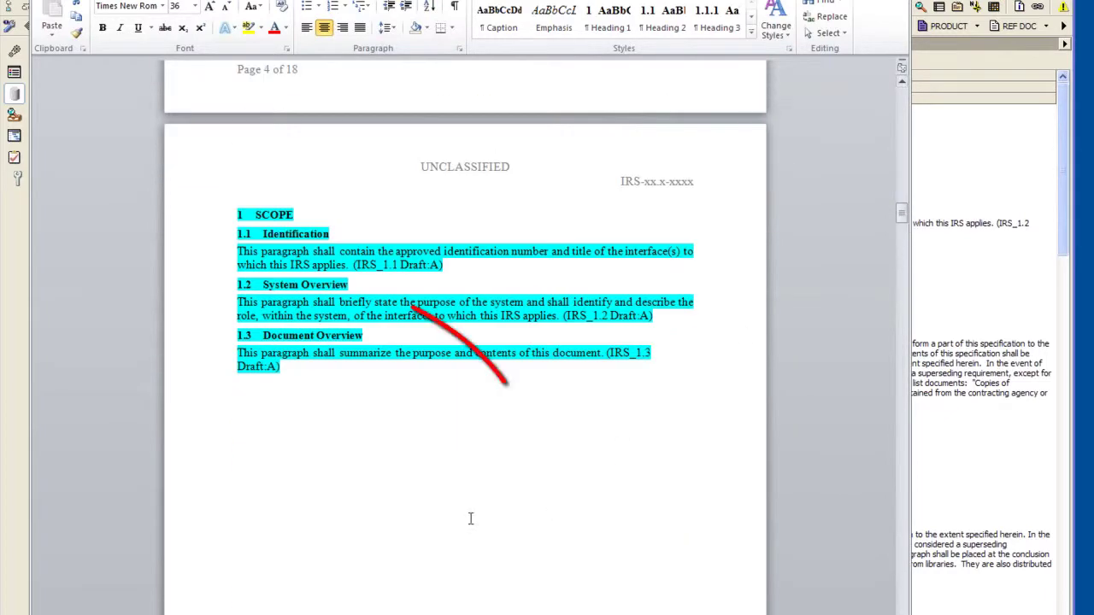
left_click_drag(369, 404, 434, 415)
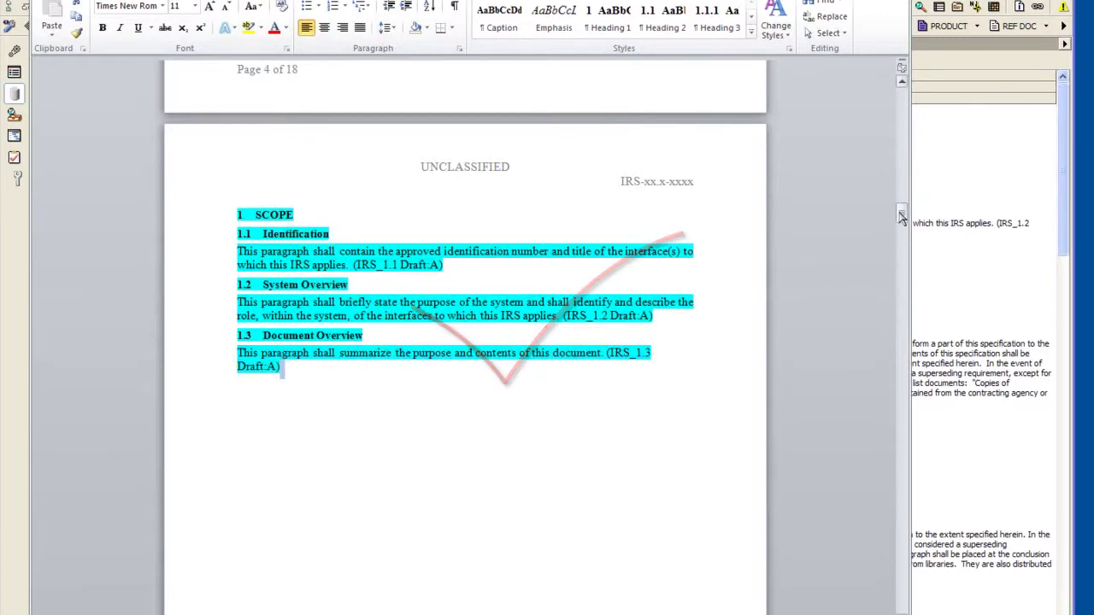
left_click_drag(902, 218, 913, 489)
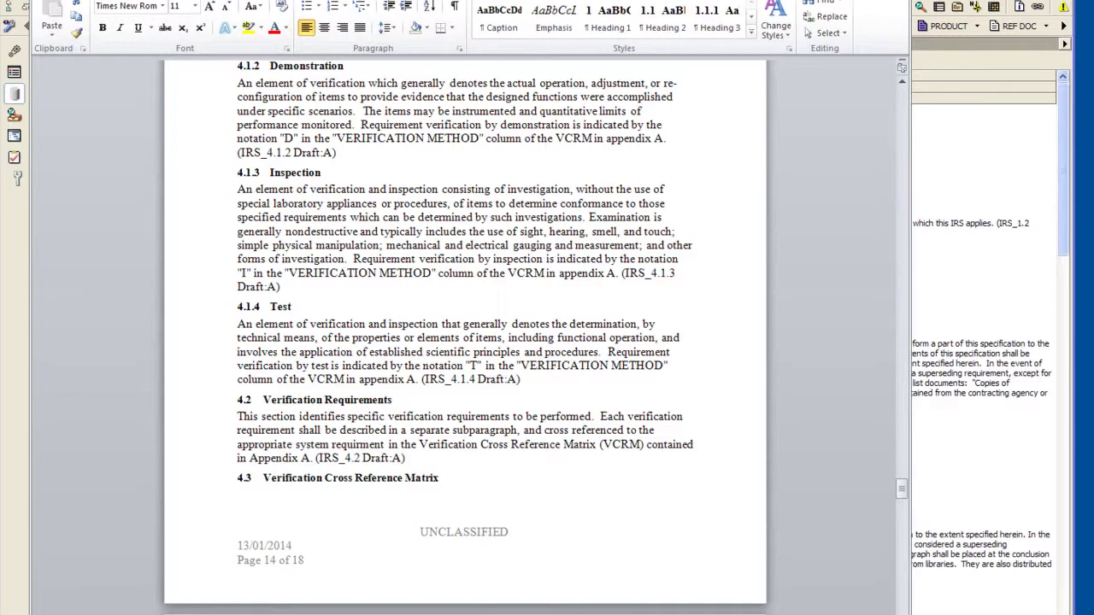
key("alt+F4")
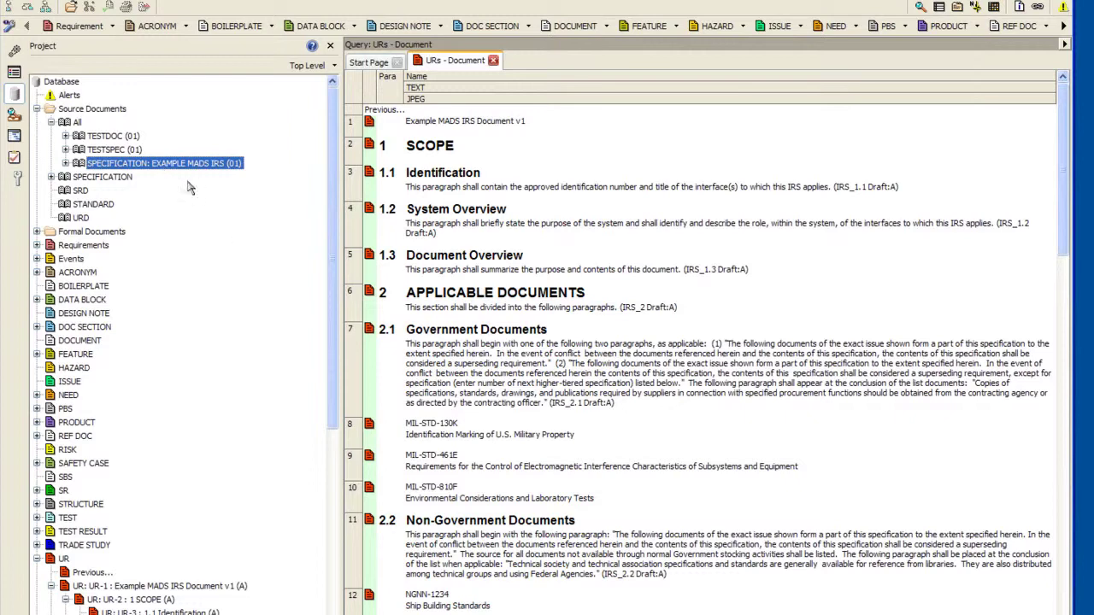
Step: Generate external document coverage for EXAMPLE MADS IRS (01) showing items captured from the original document, and widen the Word window
right_click(221, 169)
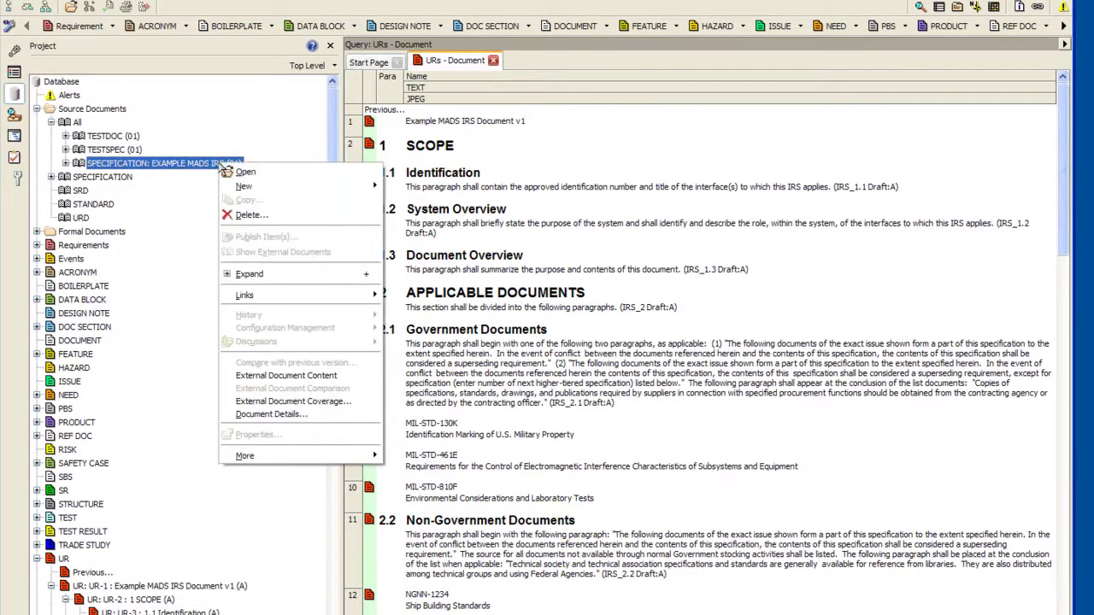
left_click(356, 400)
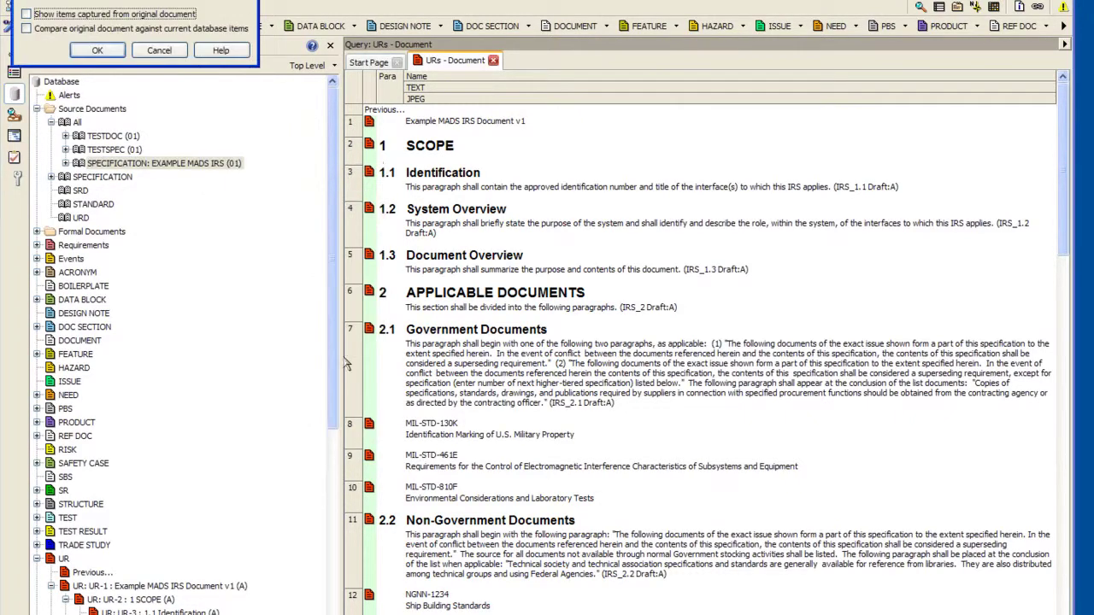
left_click(102, 52)
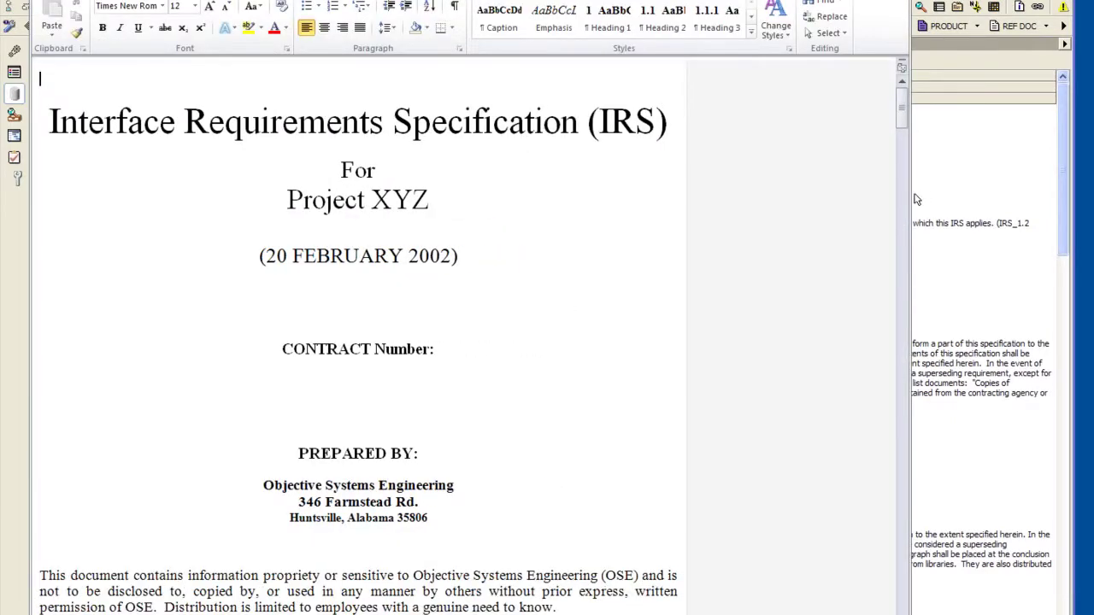
mouse_move(908, 195)
left_mouse_down()
mouse_move(991, 201)
mouse_move(942, 205)
left_mouse_up()
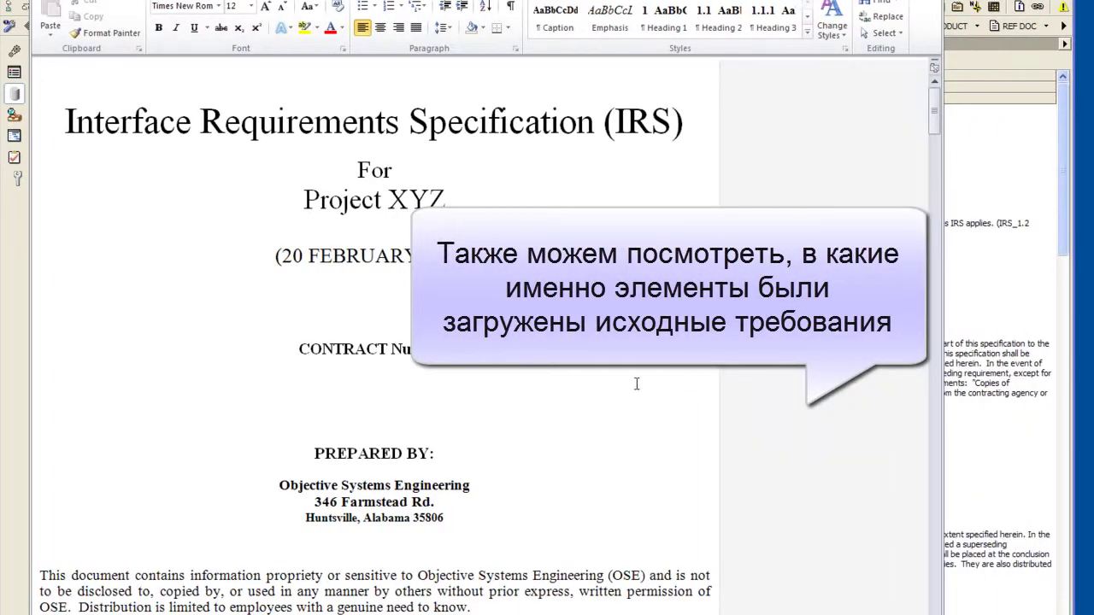
Step: Examine the comments linking the Scope sections and the MIL-STD-130K table row to their UR items
scroll(636, 383, "down", 15)
scroll(631, 391, "down", 9)
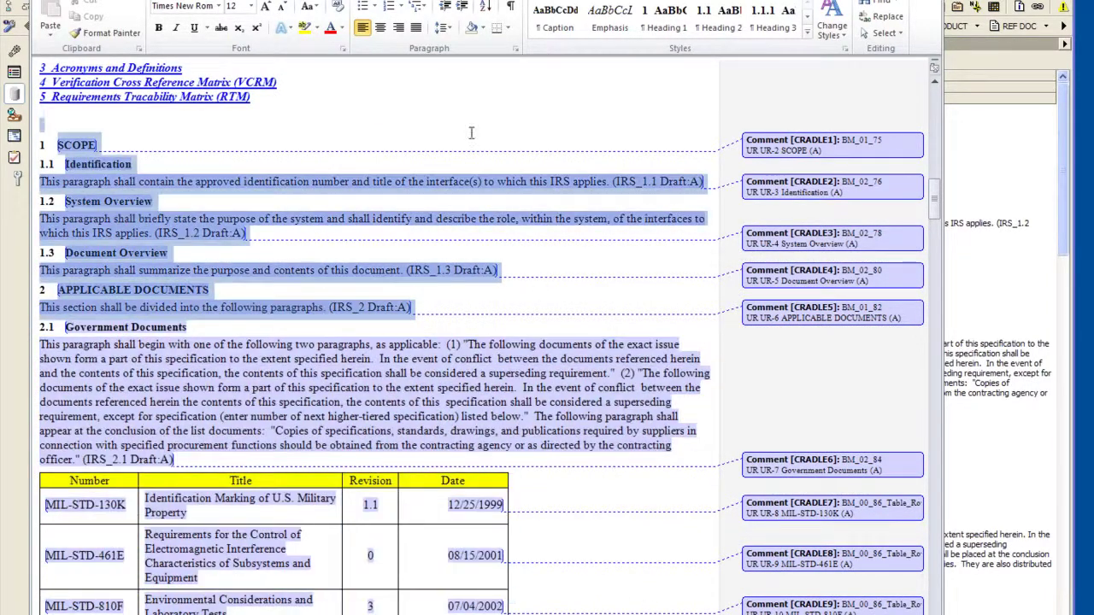
left_click_drag(518, 271, 38, 255)
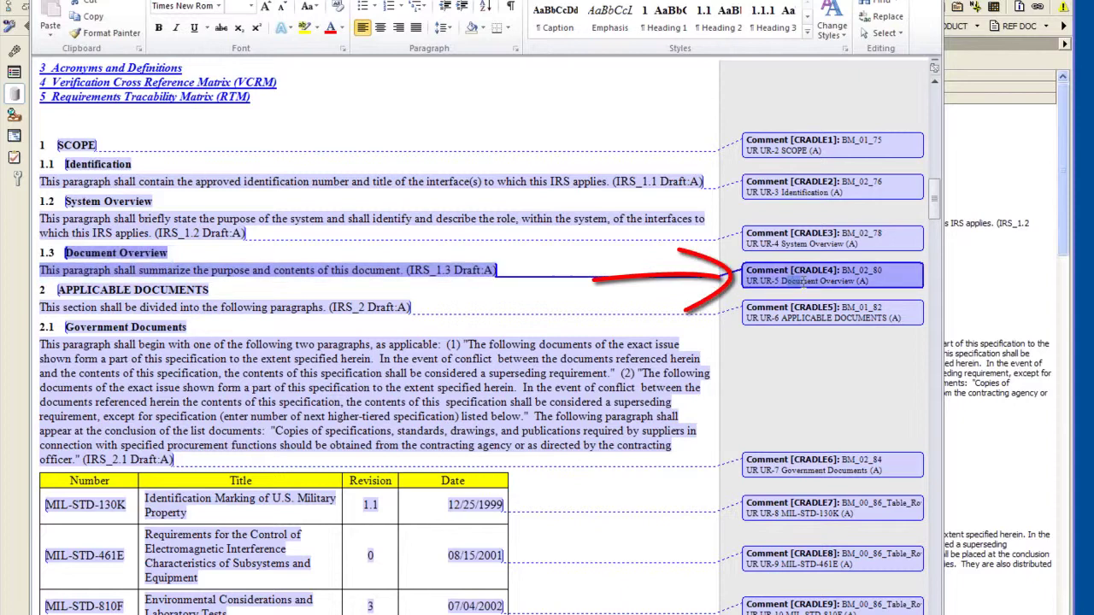
left_click_drag(248, 234, 43, 201)
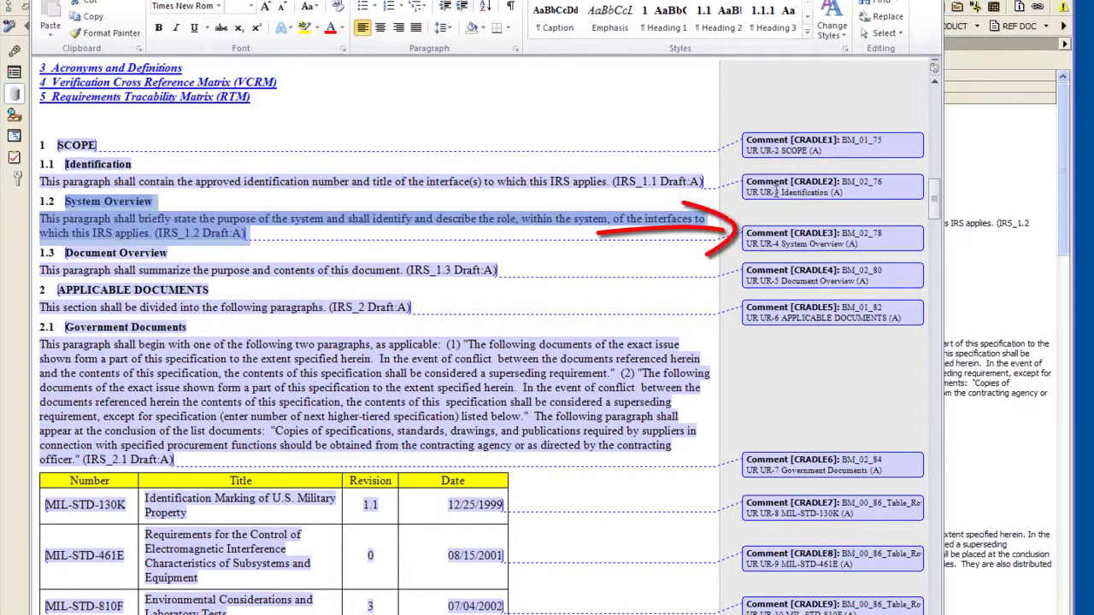
left_click(748, 193)
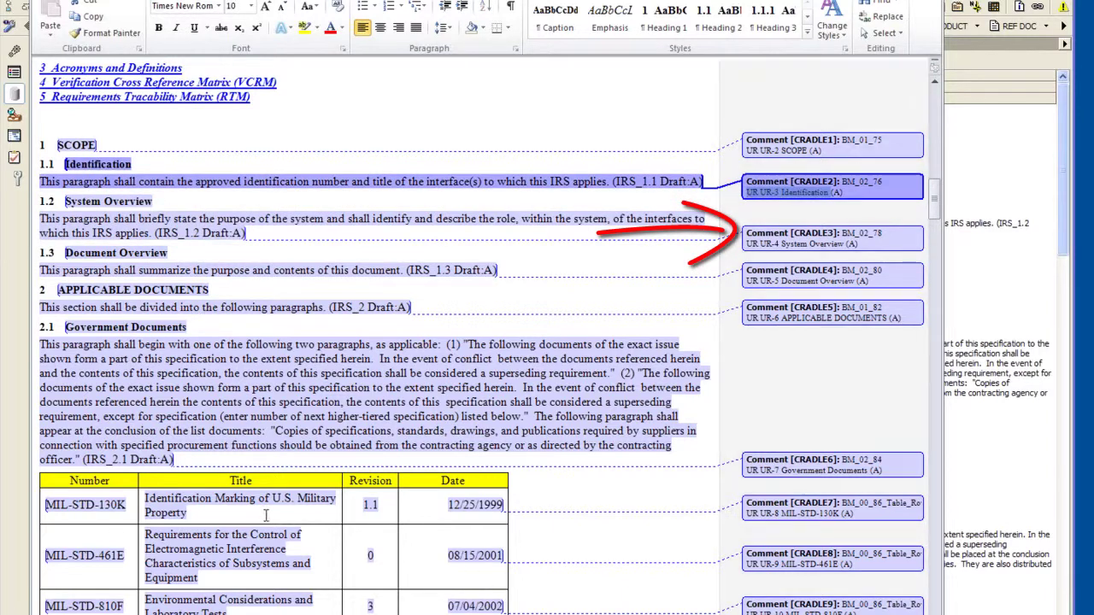
left_click_drag(251, 516, 429, 489)
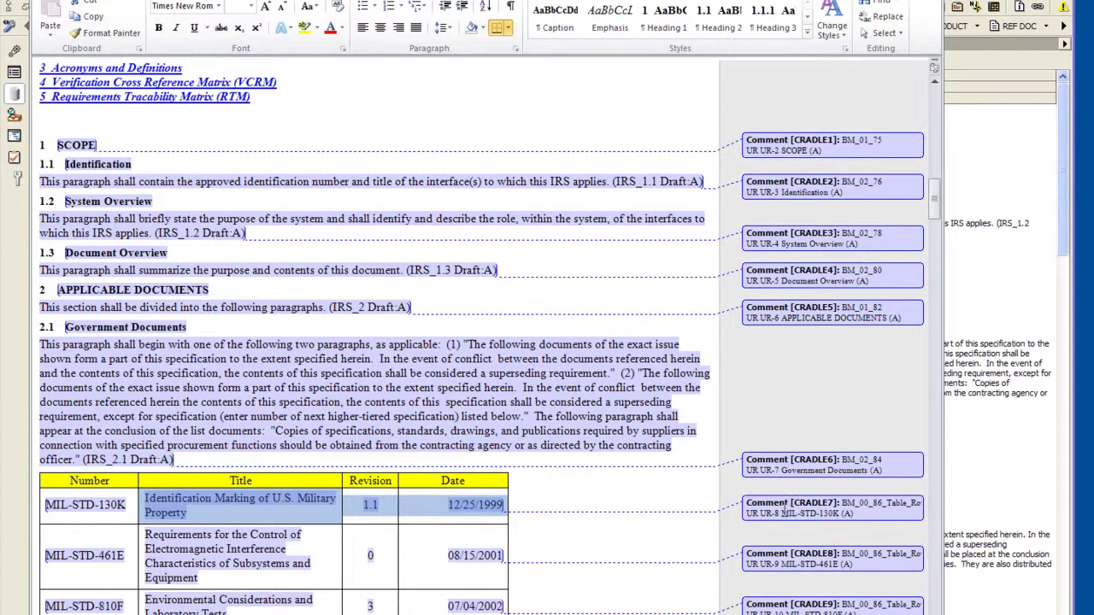
mouse_move(761, 517)
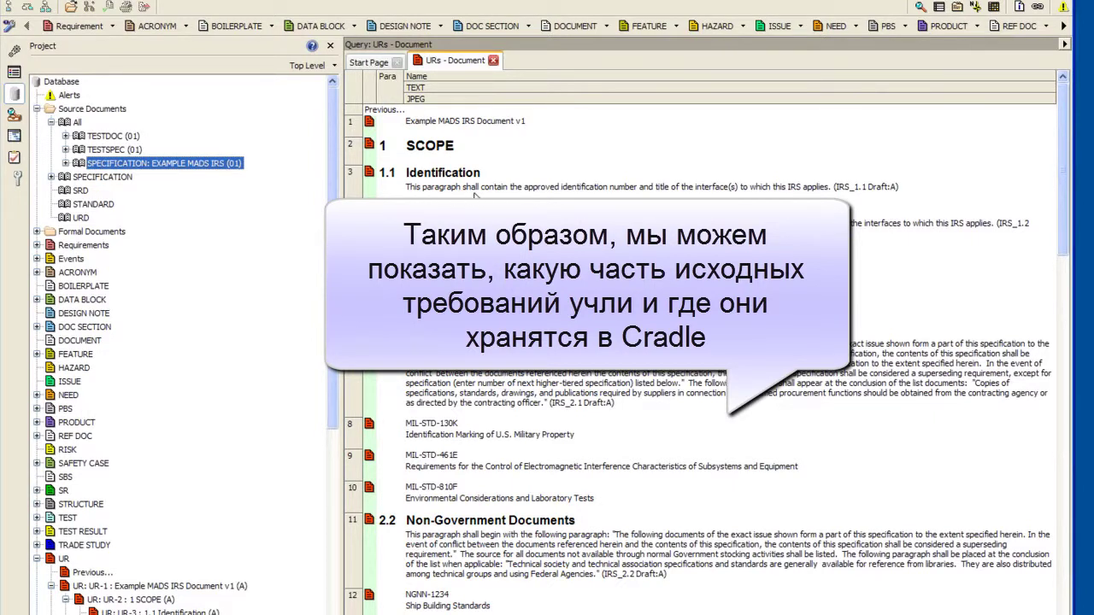
Step: Insert "not" before "contain" in the 1.1 Identification requirement text and save it with the change comment "doing a demo"
left_click(485, 192)
left_click(484, 191)
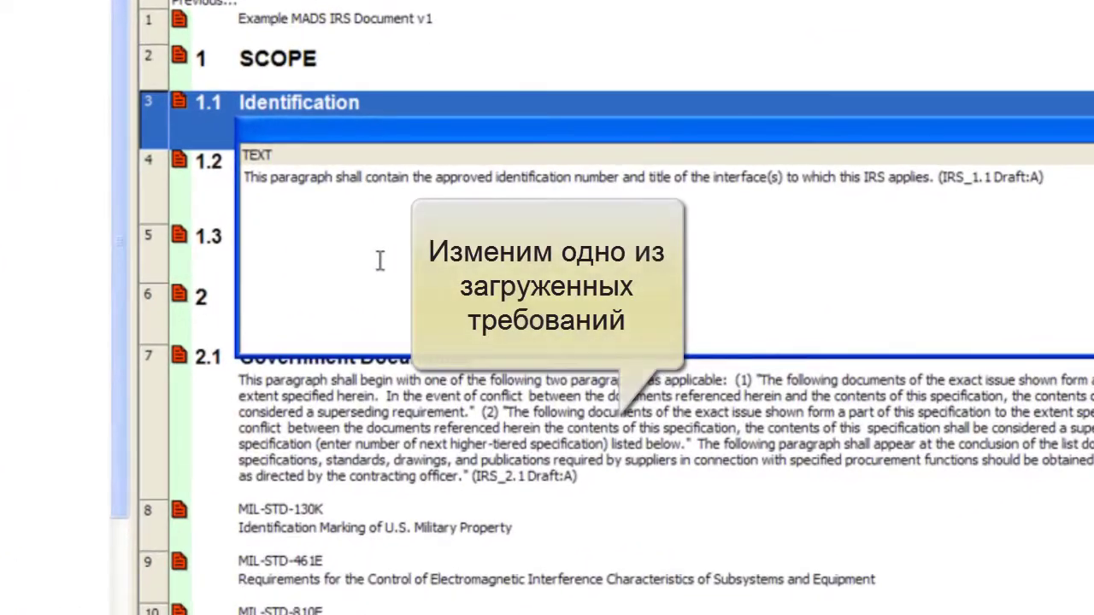
type("not")
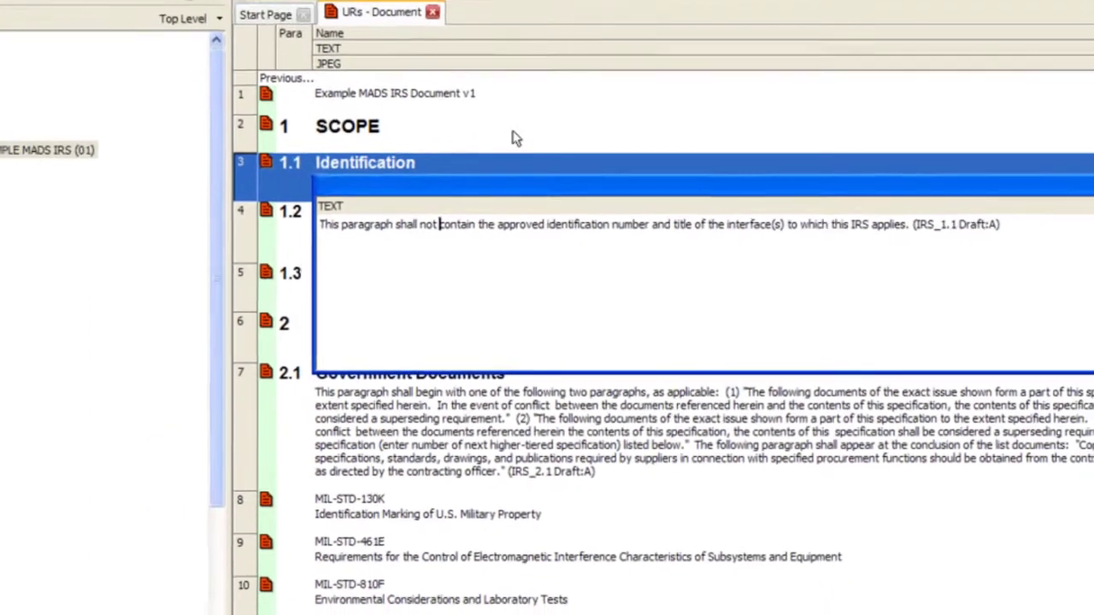
key("Return")
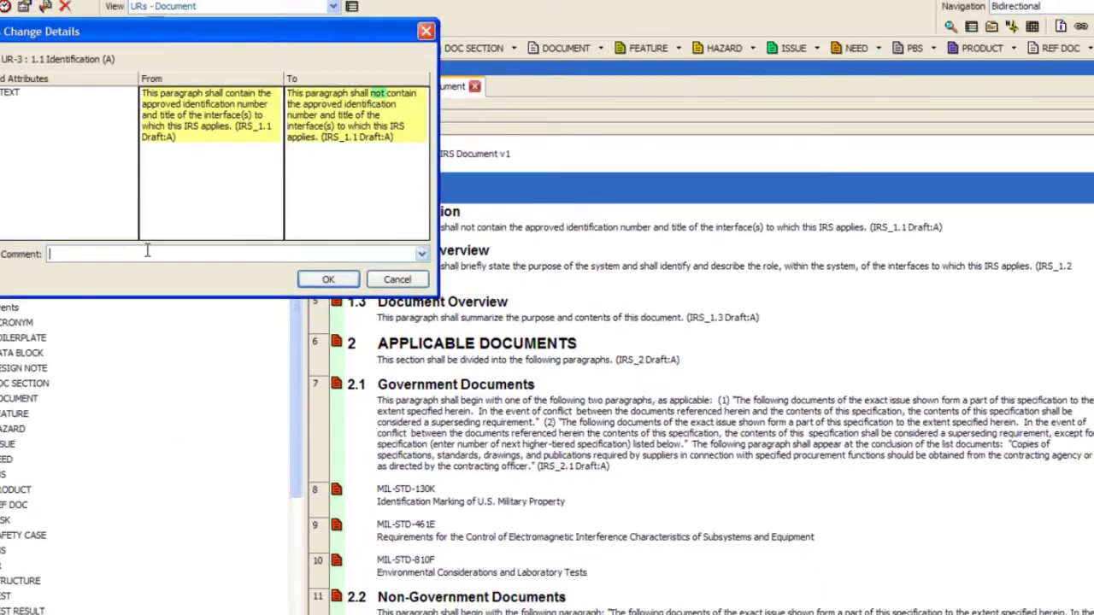
type("doing a demo")
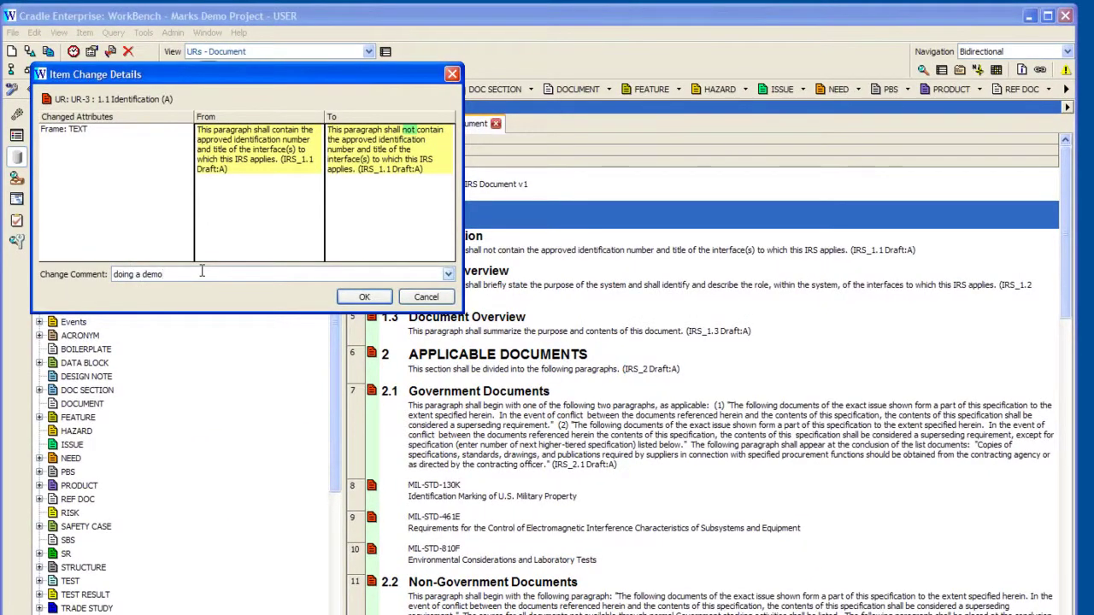
key("Return")
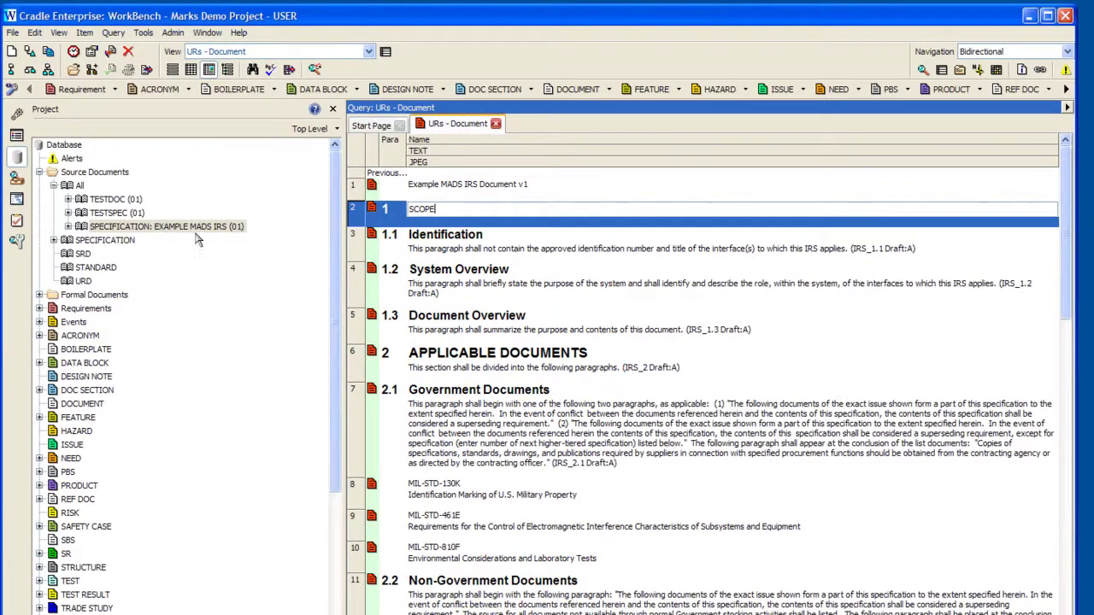
left_click(432, 184)
Step: Generate coverage for EXAMPLE MADS IRS (01) that also compares the original document against current database items, and view the Scope section
right_click(145, 226)
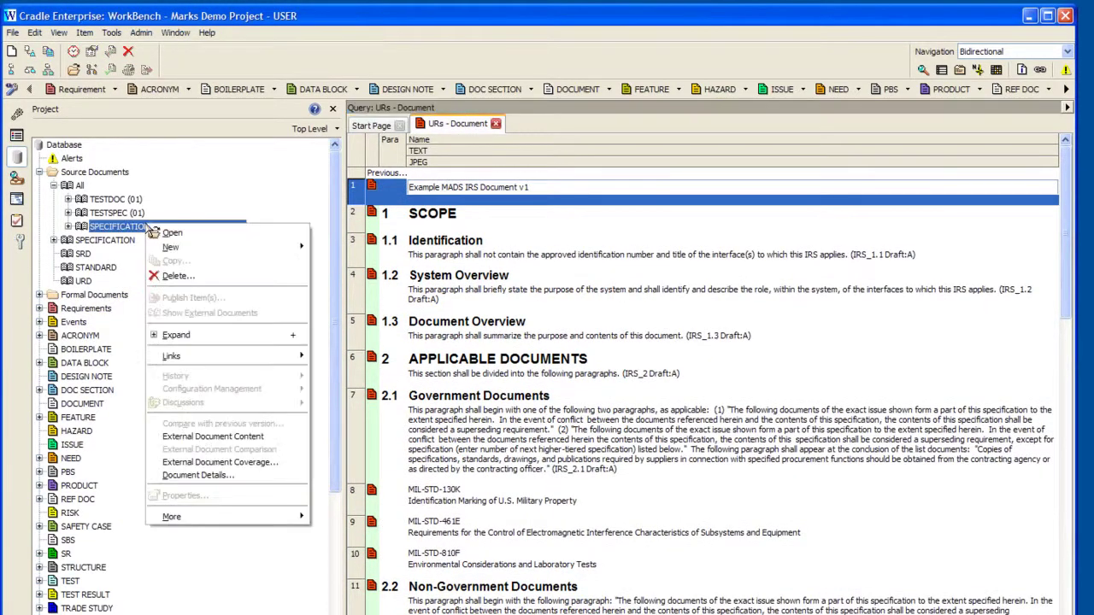
left_click(271, 462)
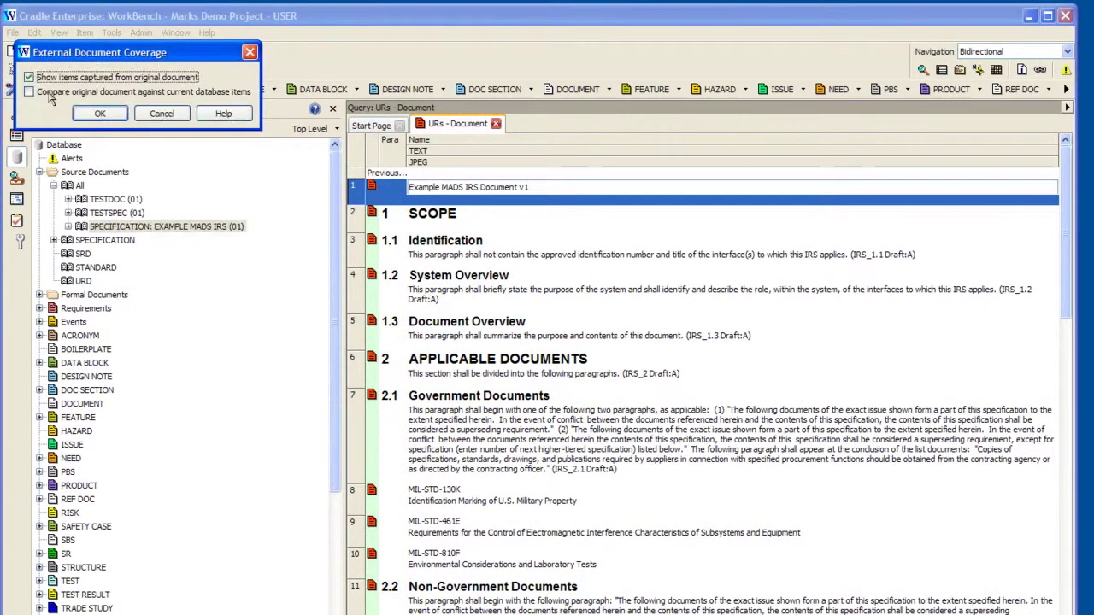
left_click(46, 92)
left_click(89, 114)
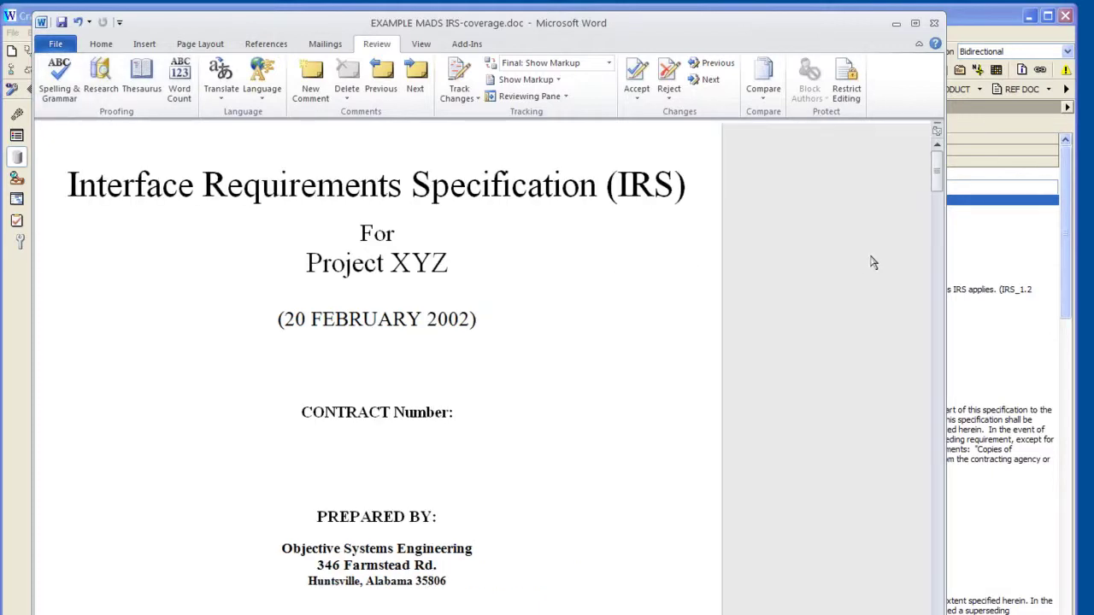
scroll(645, 434, "down", 1)
scroll(645, 434, "down", 20)
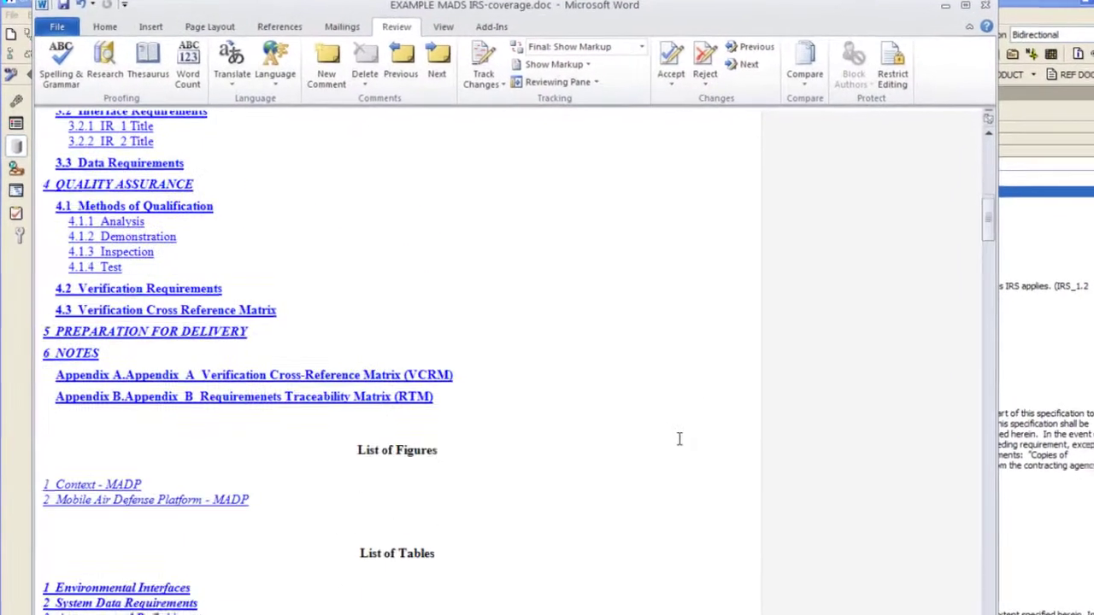
scroll(679, 438, "down", 10)
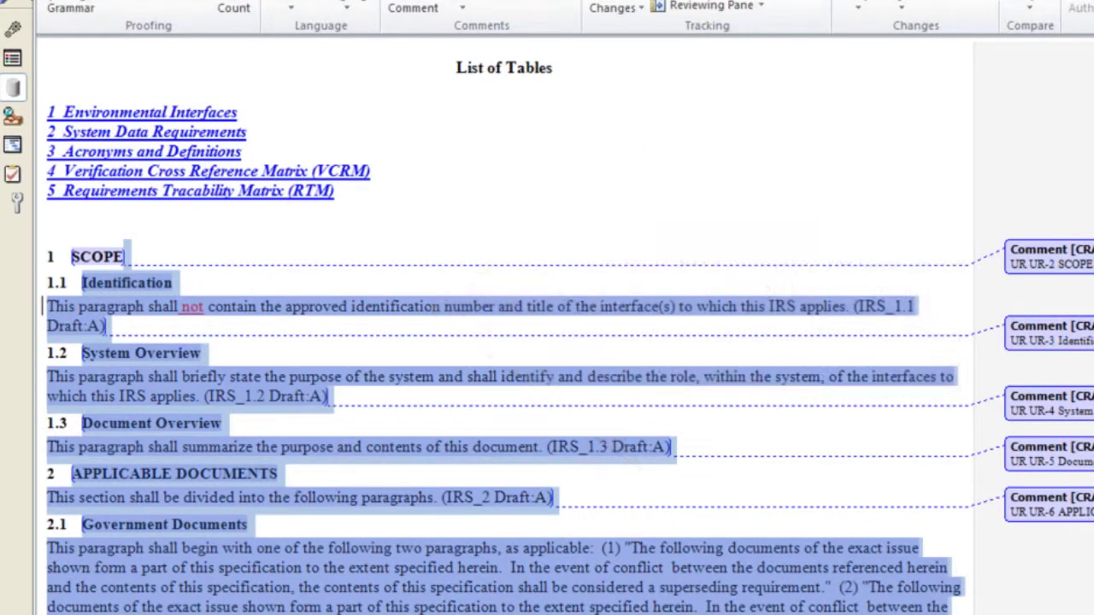
Step: Review the marked 1.1 Identification change and the UR comments on the Scope paragraphs, and close the coverage document
left_click_drag(569, 612, 570, 583)
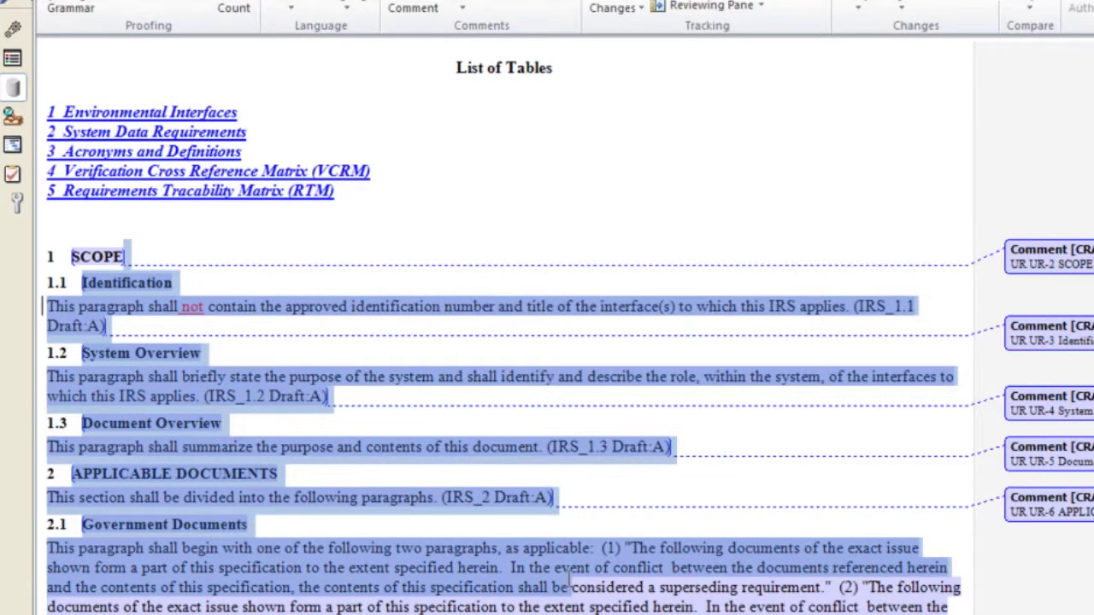
left_click(381, 337)
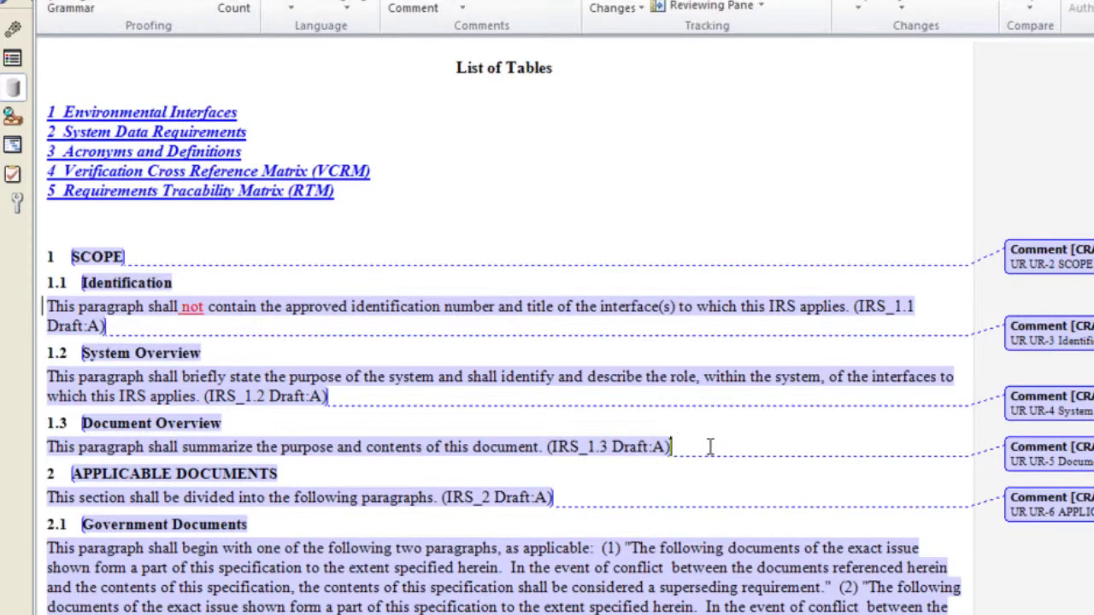
left_click_drag(710, 447, 171, 424)
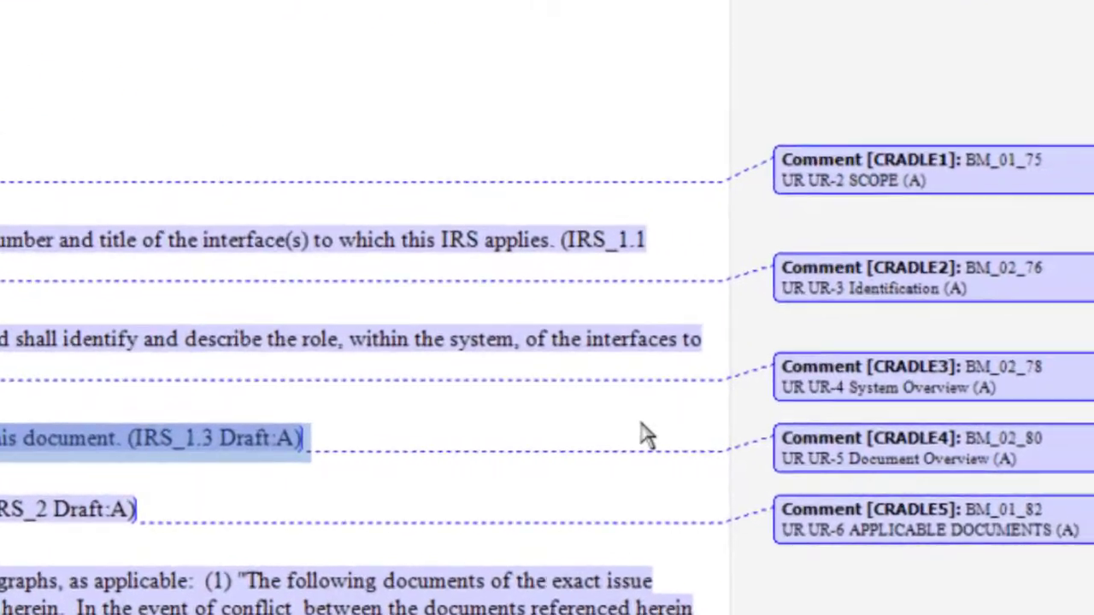
left_click_drag(991, 454, 832, 450)
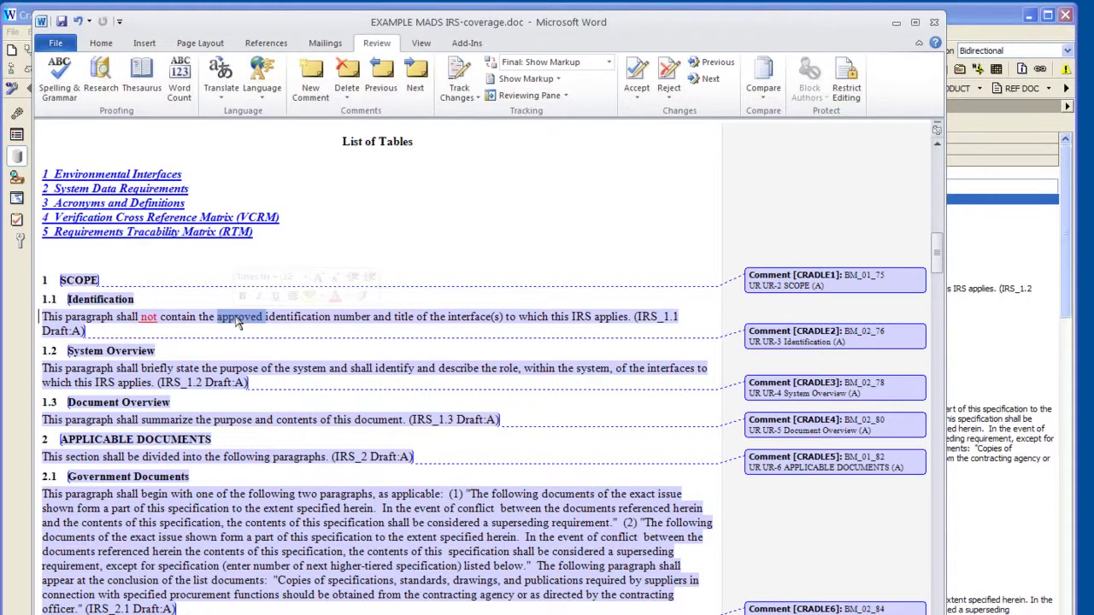
left_click(935, 23)
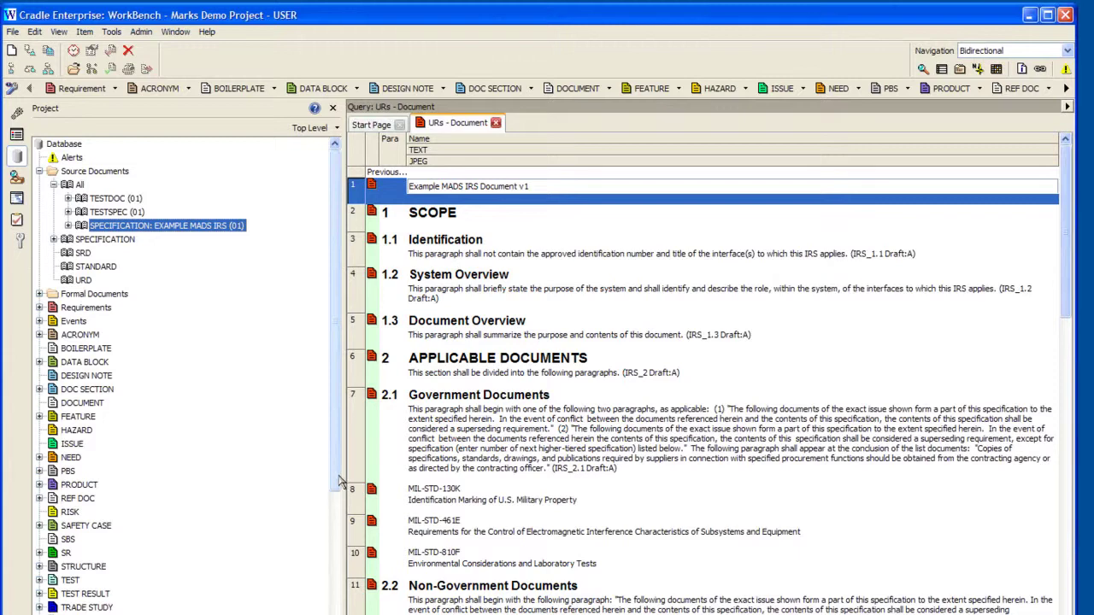
Step: Collapse the source reference under UR-5, 1.3 Document Overview, in the project tree
left_click_drag(335, 478, 353, 614)
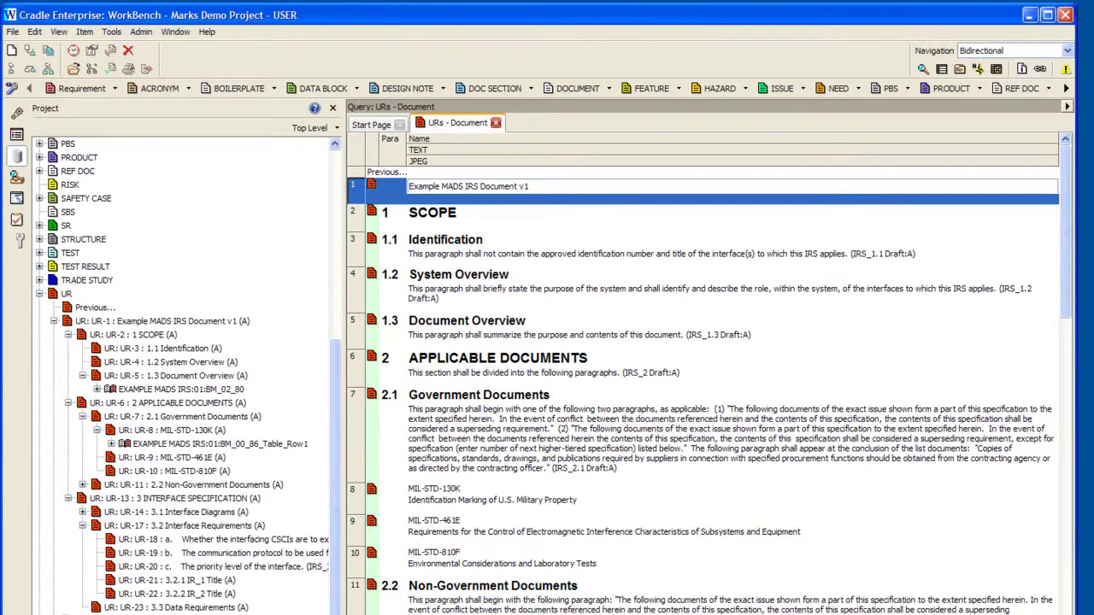
left_click(205, 376)
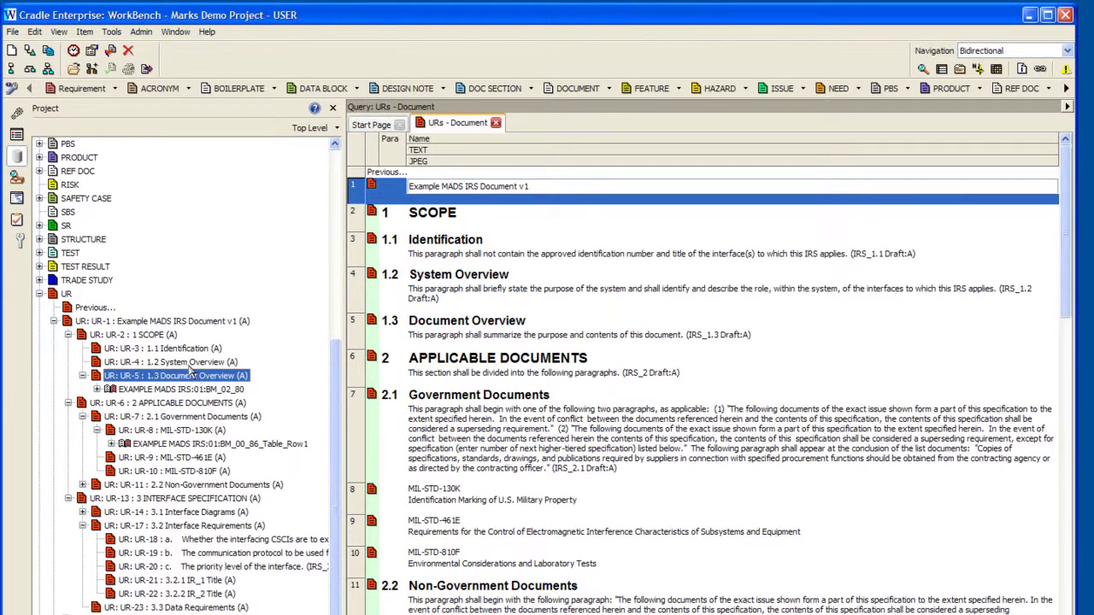
left_click(83, 376)
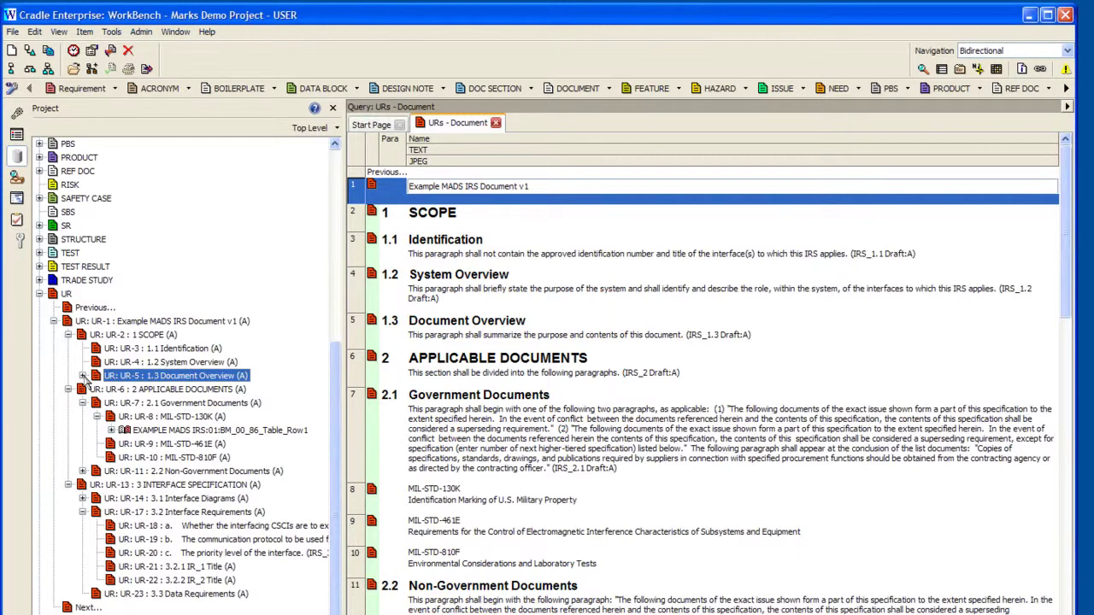
Step: Start the Document Loader and open a new version of the registered source document EXAMPLE MADS IRS
left_click(141, 31)
mouse_move(111, 32)
left_click(168, 229)
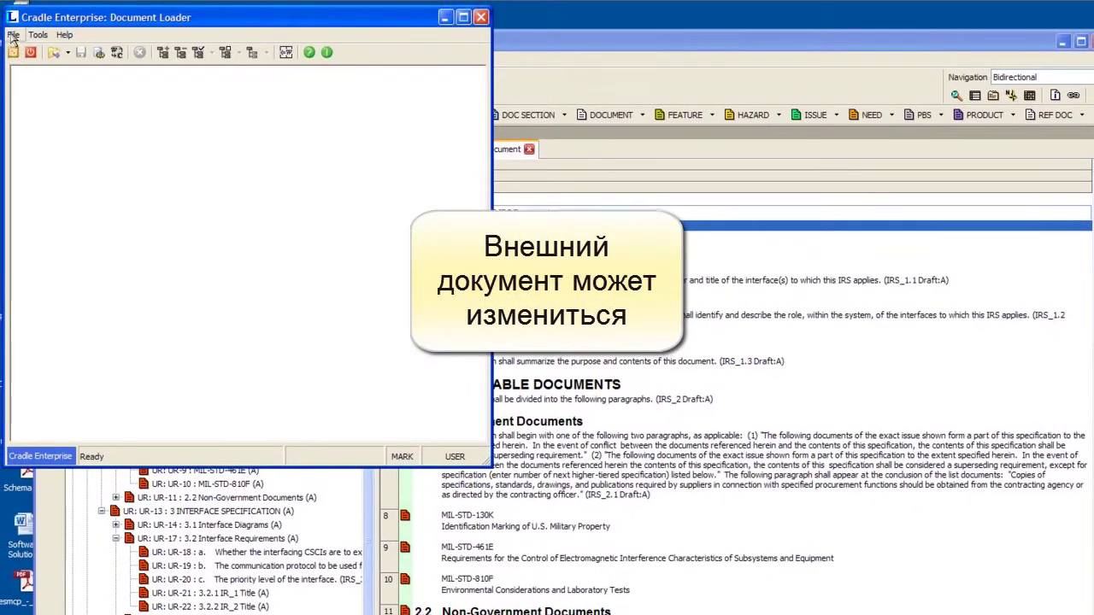
left_click(1, 22)
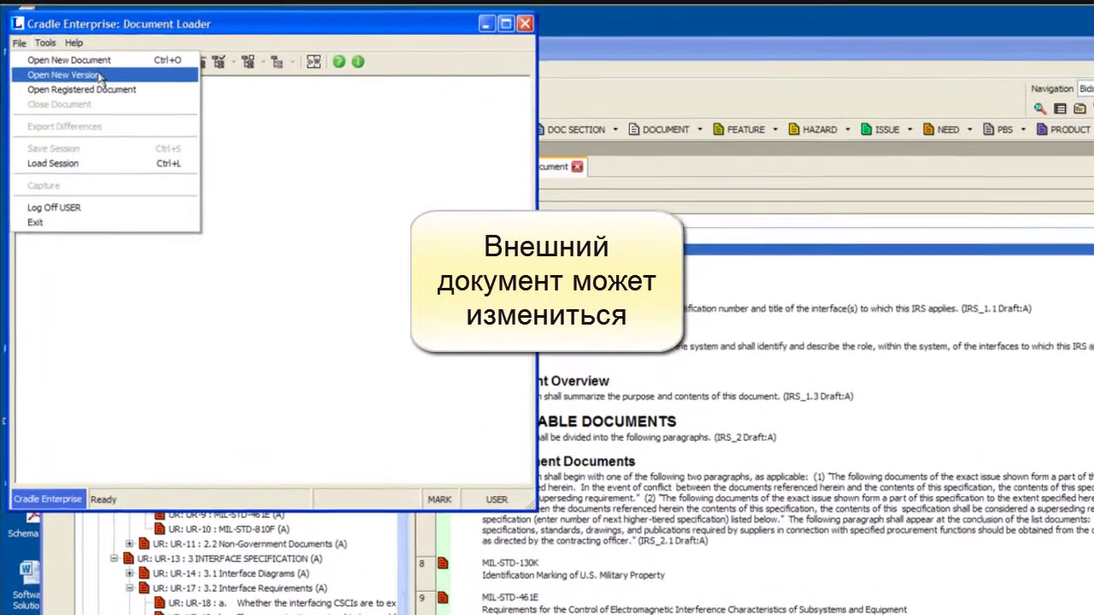
left_click(100, 77)
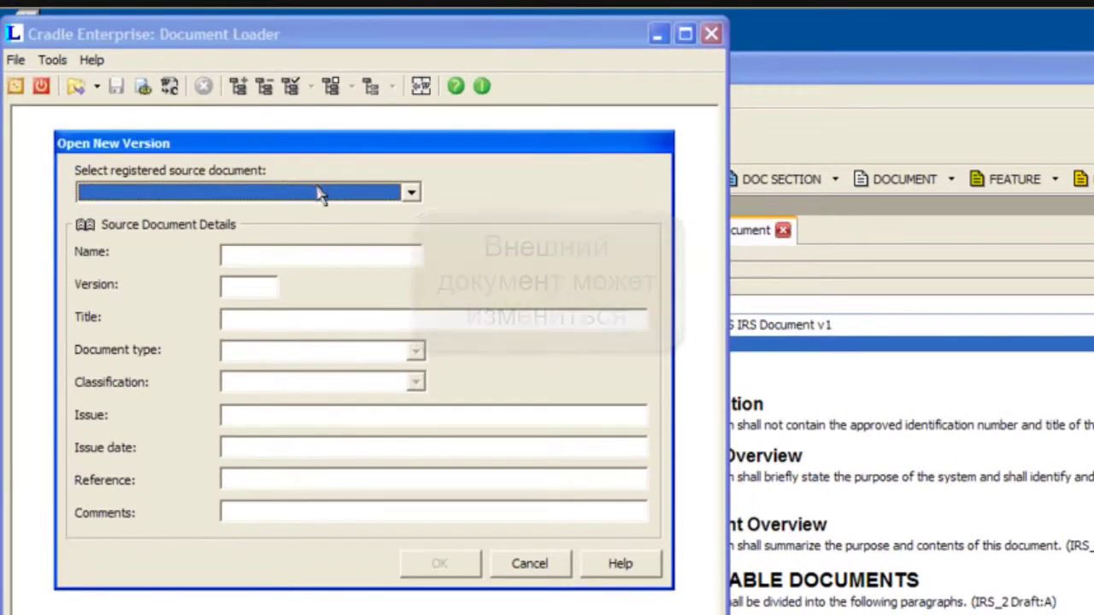
left_click(304, 182)
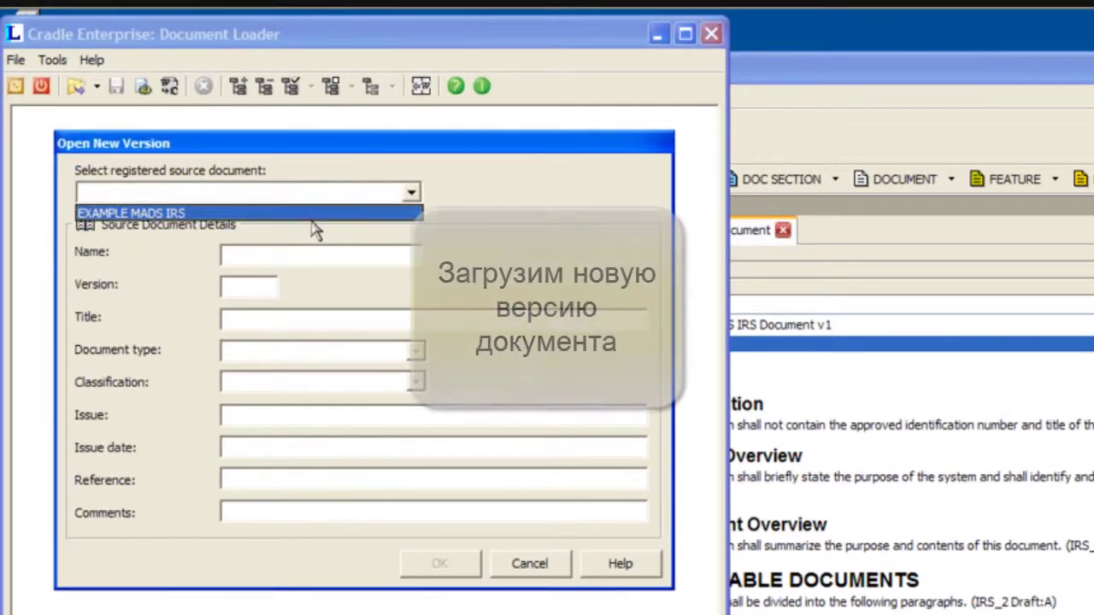
left_click(313, 215)
left_click(443, 566)
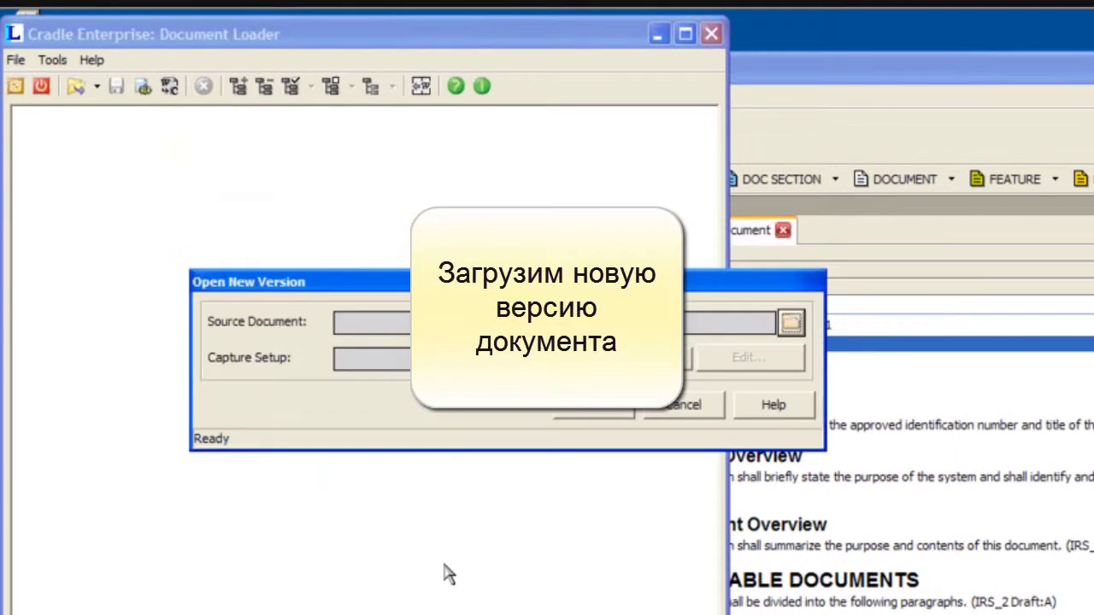
Step: Load Example MADS IRS Document v2.docx as the new version's source file with the Default capture setup
left_click(791, 322)
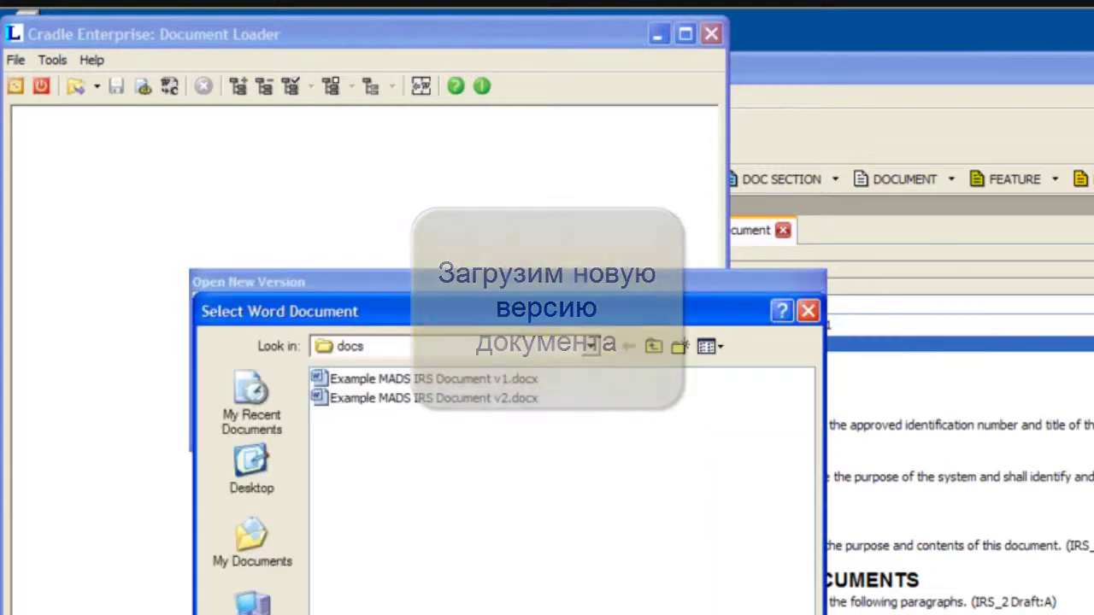
double_click(523, 399)
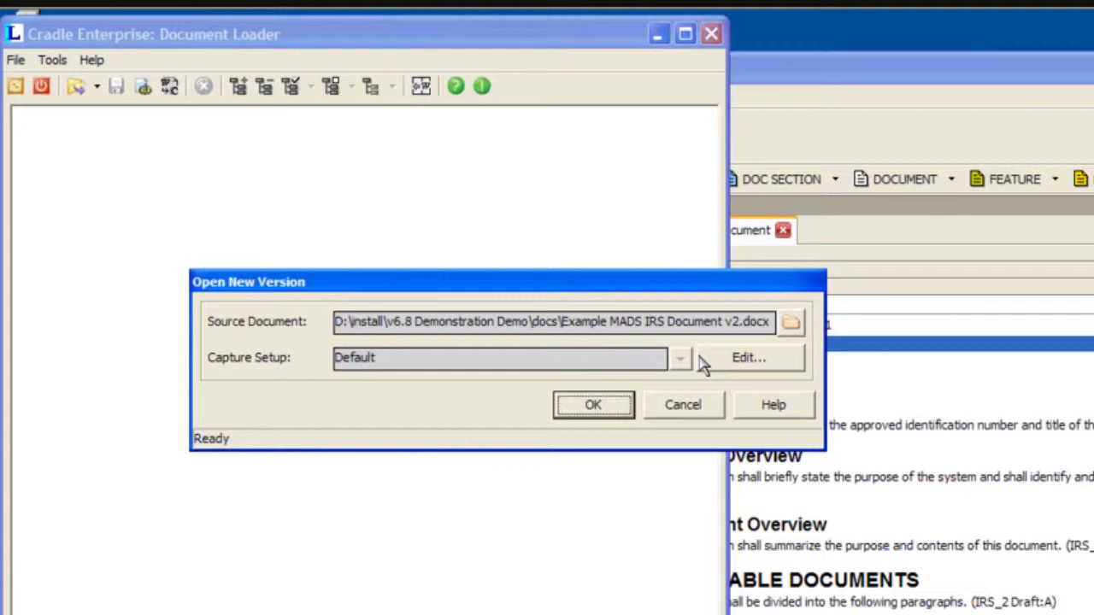
left_click(604, 412)
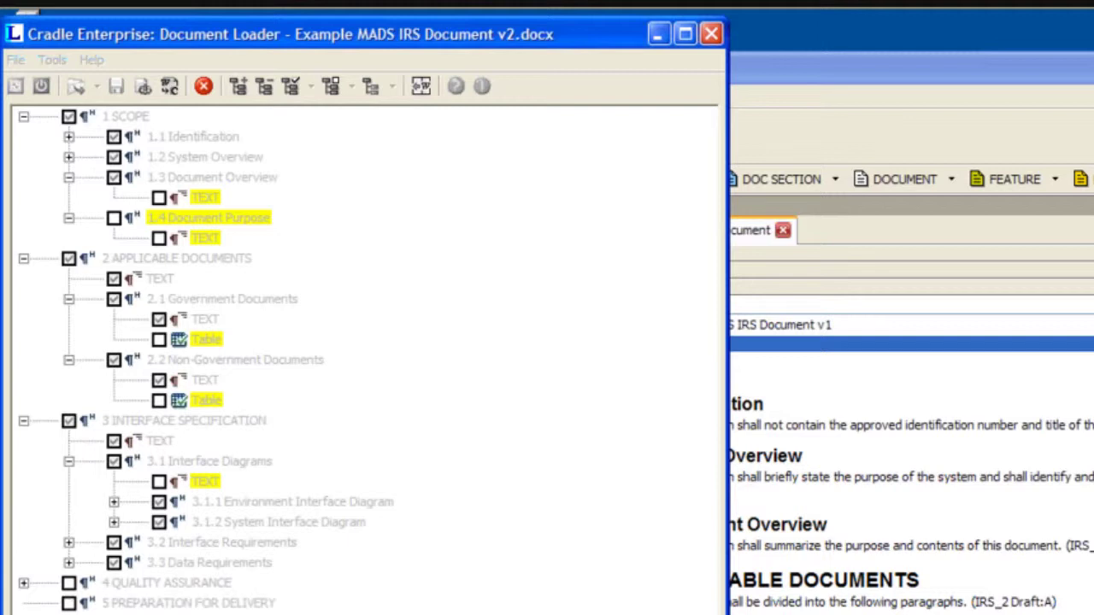
Step: Widen the Document Loader window and show the Word document in a wide pane beside the structure tree
left_click_drag(728, 342, 1093, 342)
left_click(421, 85)
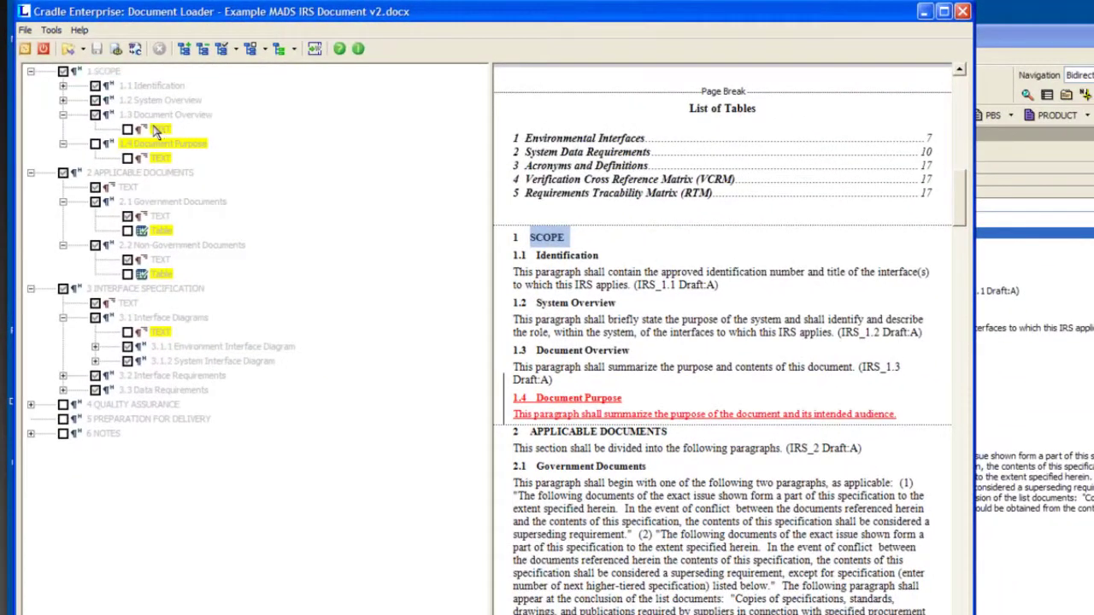
left_click(176, 155)
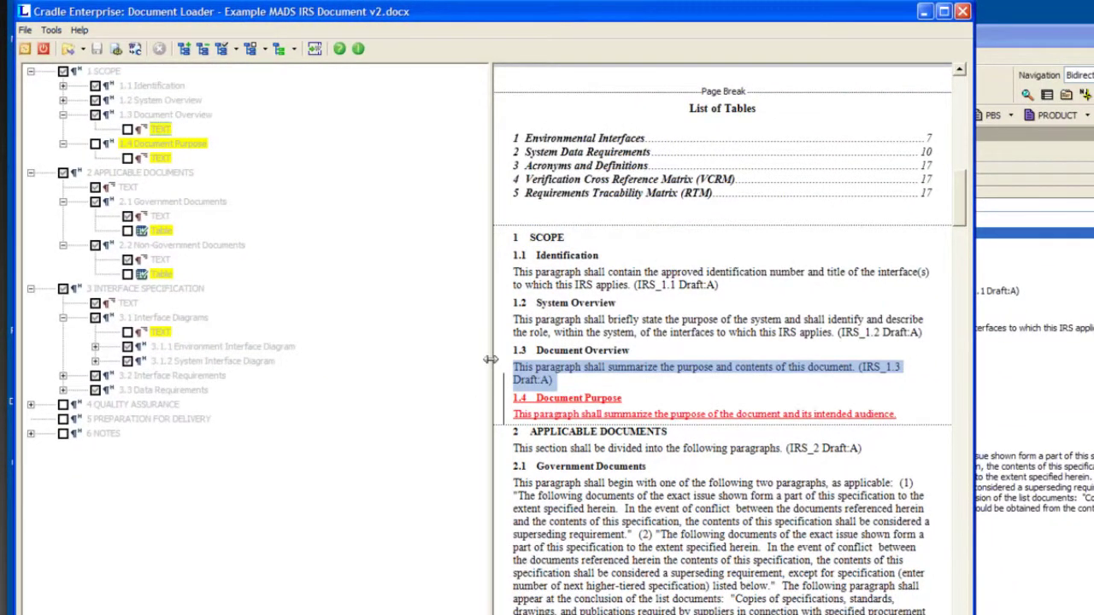
left_click_drag(491, 363, 339, 368)
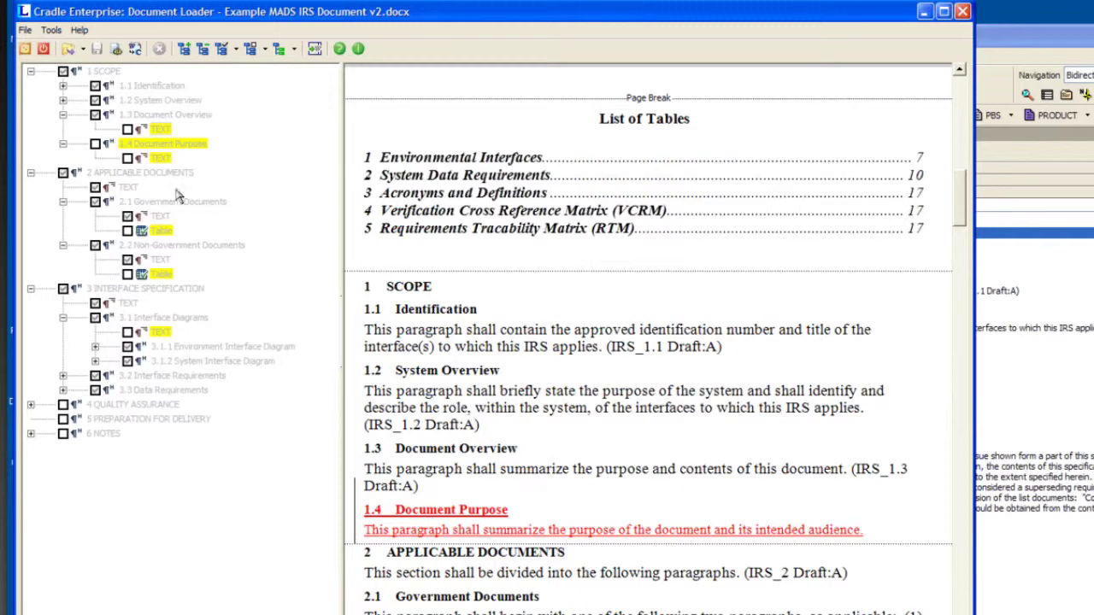
Step: Examine the marked changes in the 2.1 and 2.2 tables and the 3.1 Interface Diagrams text
left_click(160, 231)
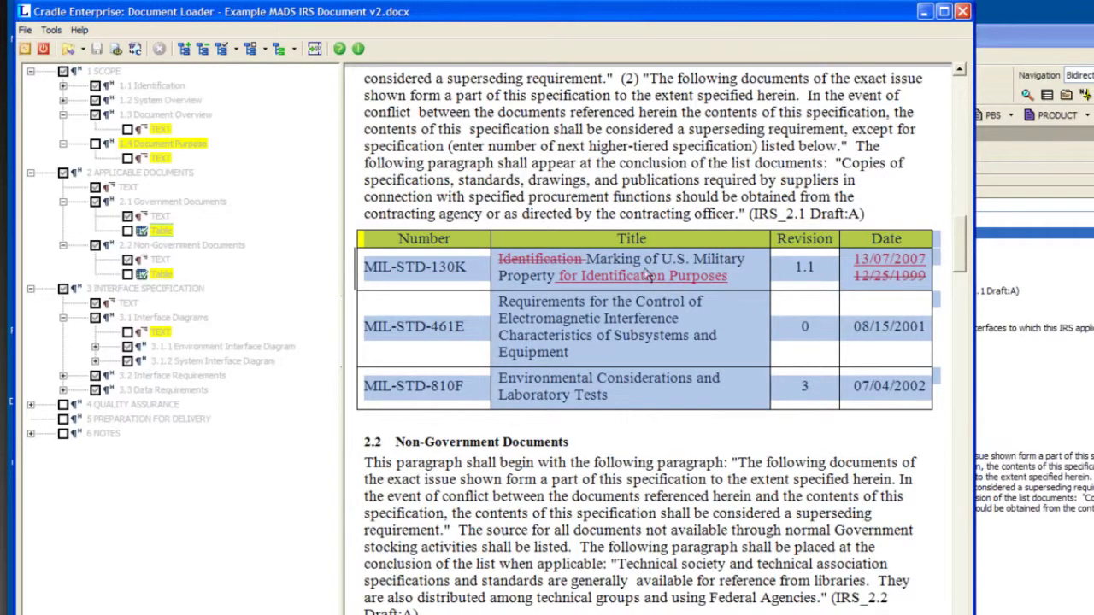
left_click(590, 264)
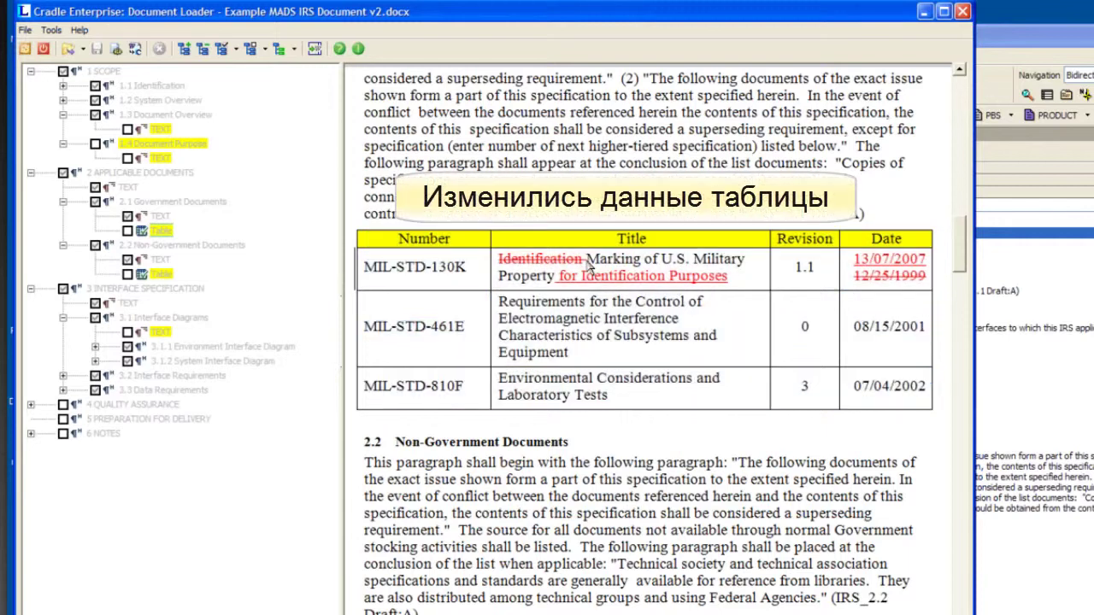
left_click(153, 278)
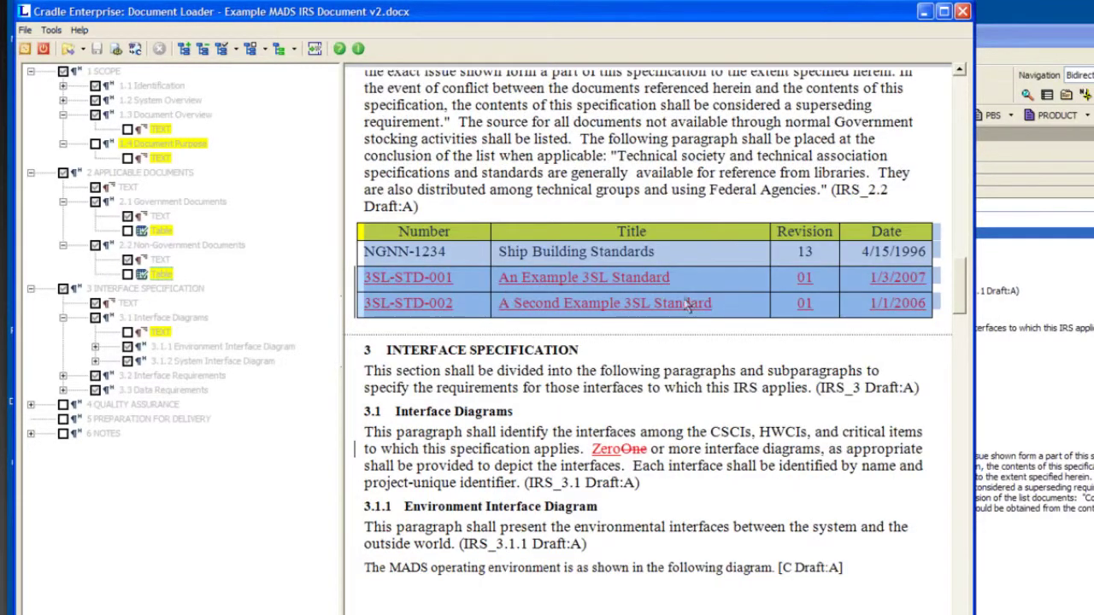
left_click(574, 316)
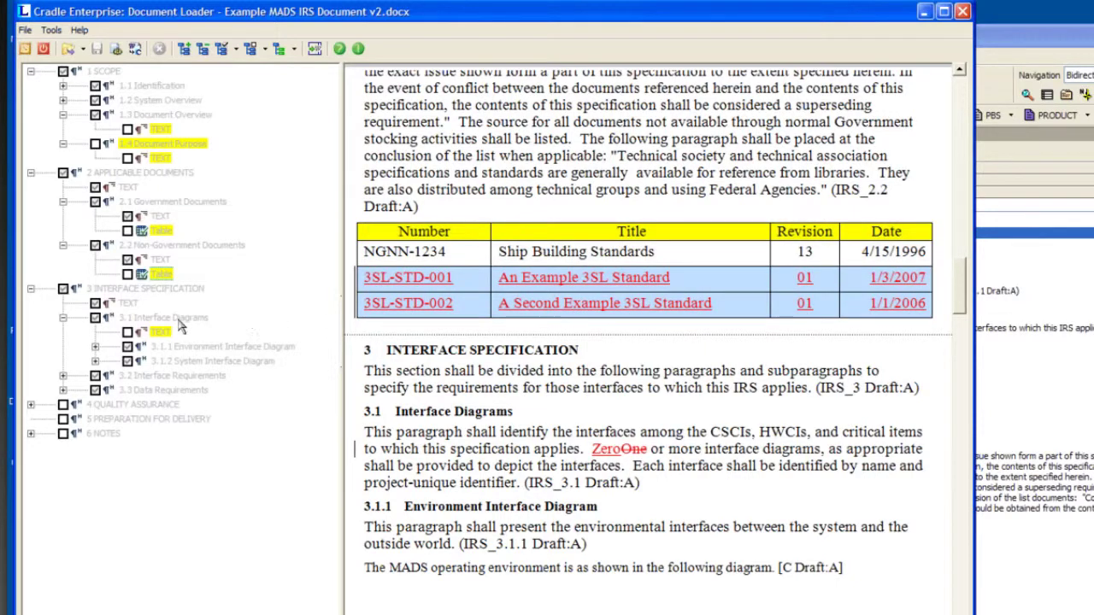
left_click(159, 332)
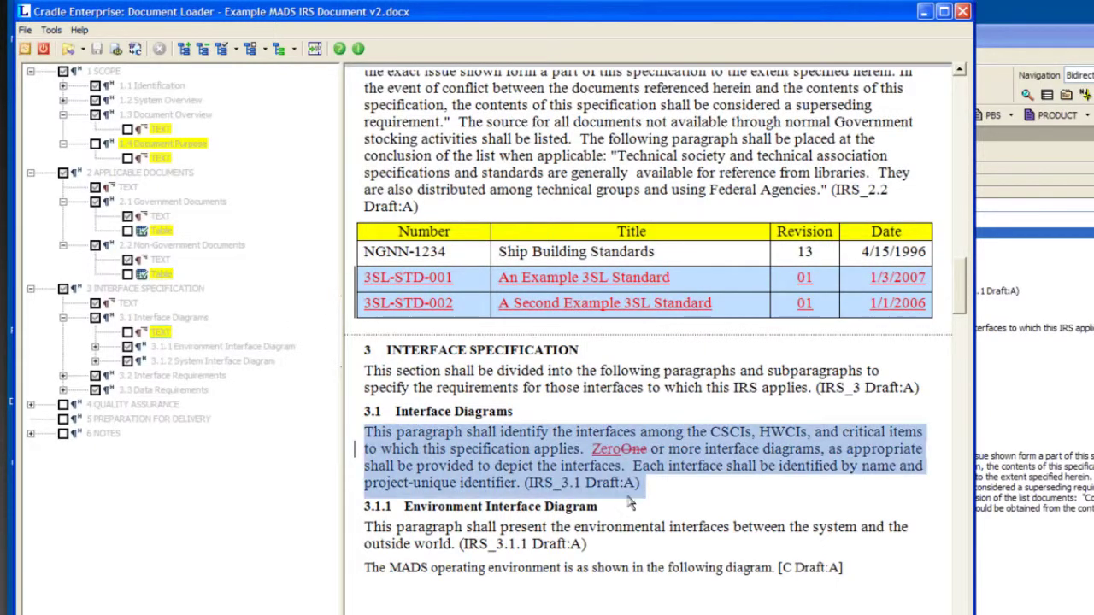
left_click(596, 455)
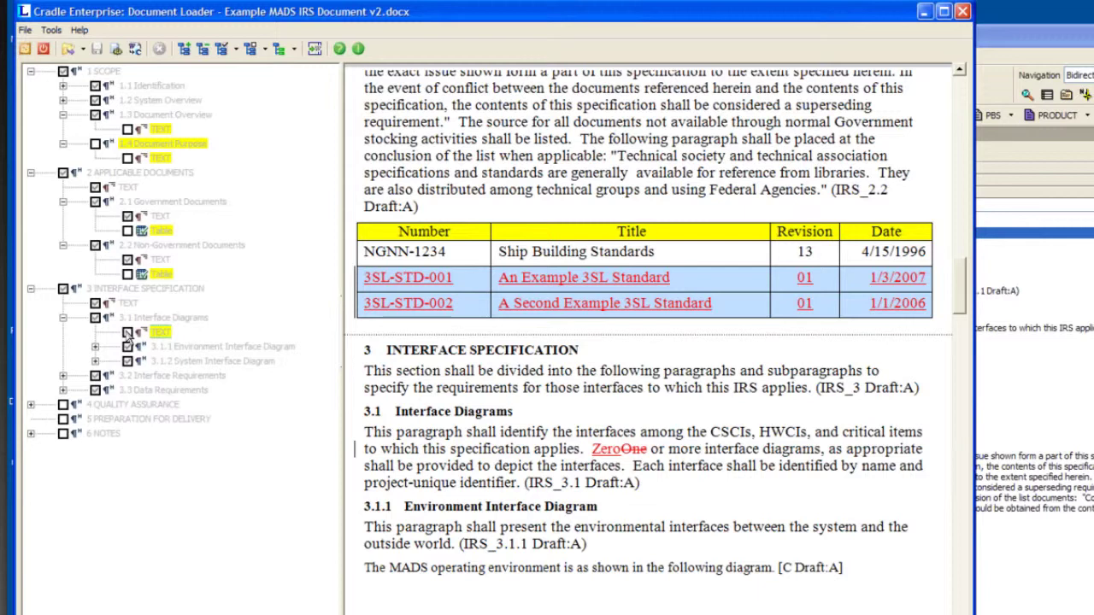
Step: Mark for capture the highlighted 1.3 text, section 1.4 Document Purpose, the 2.1 and 2.2 tables, and the 3.1 text
left_click(127, 332)
left_click(128, 274)
left_click(127, 231)
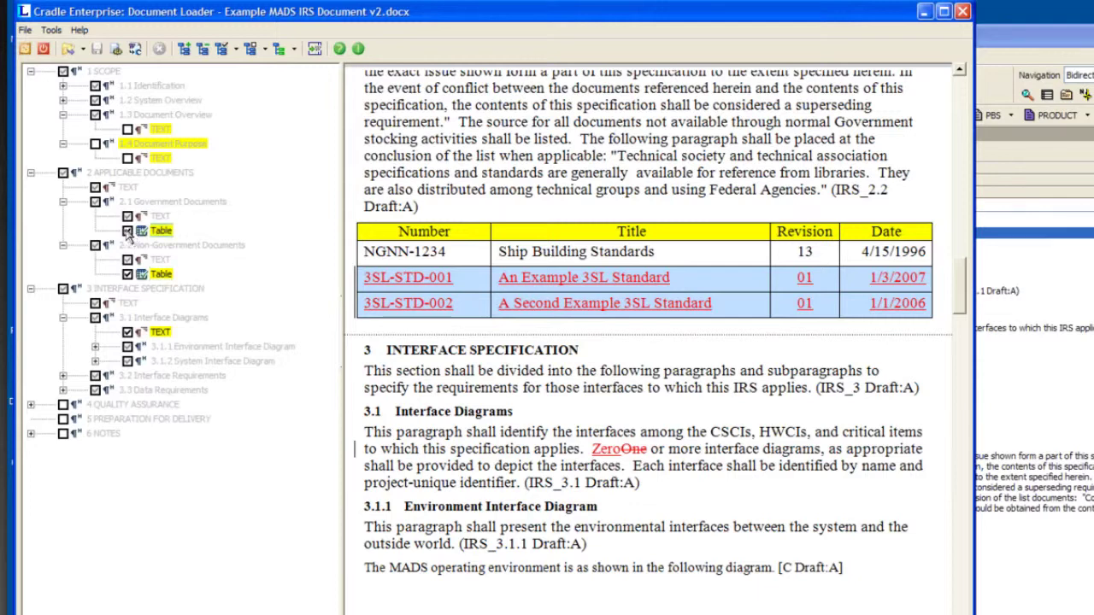
left_click(95, 143)
left_click(127, 130)
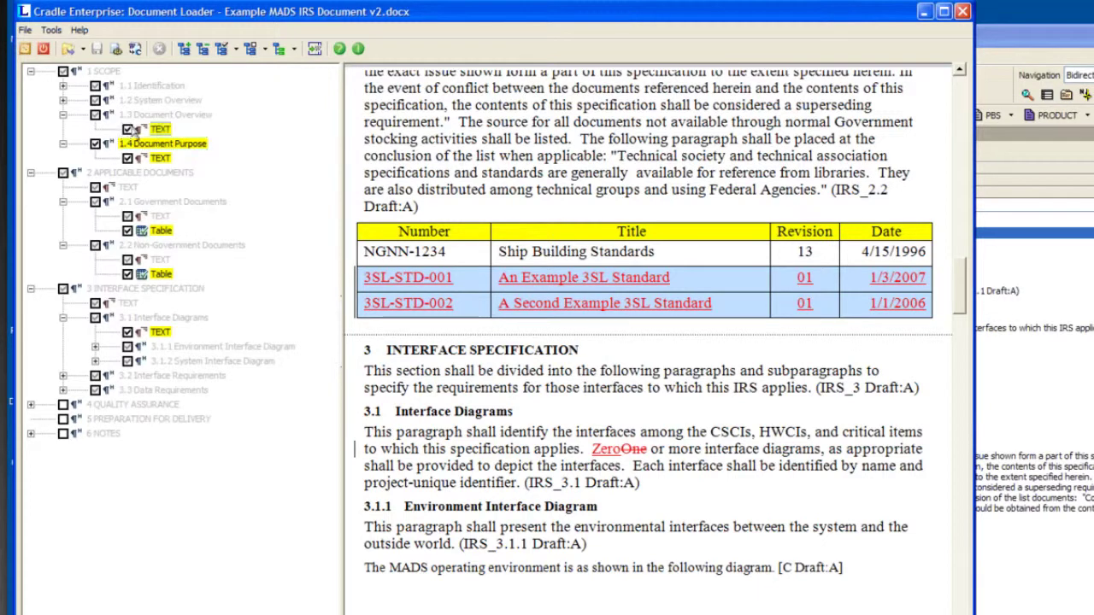
Step: Capture the new document version with its issue set to "second"
left_click(136, 48)
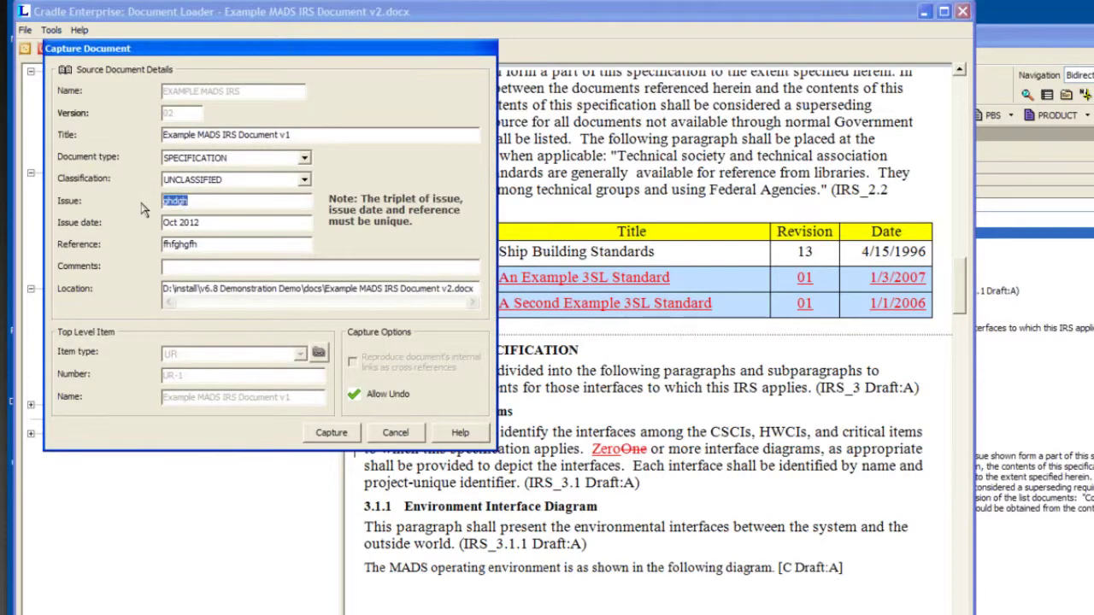
type("second")
left_click(331, 433)
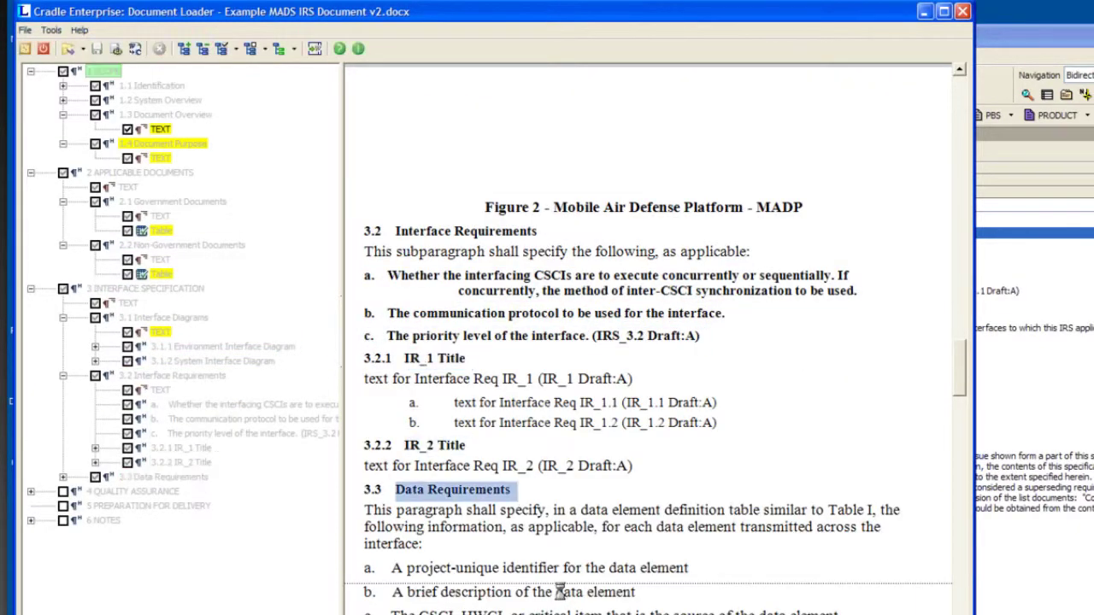
Step: Close the capture results and exit the Document Loader
left_click(495, 360)
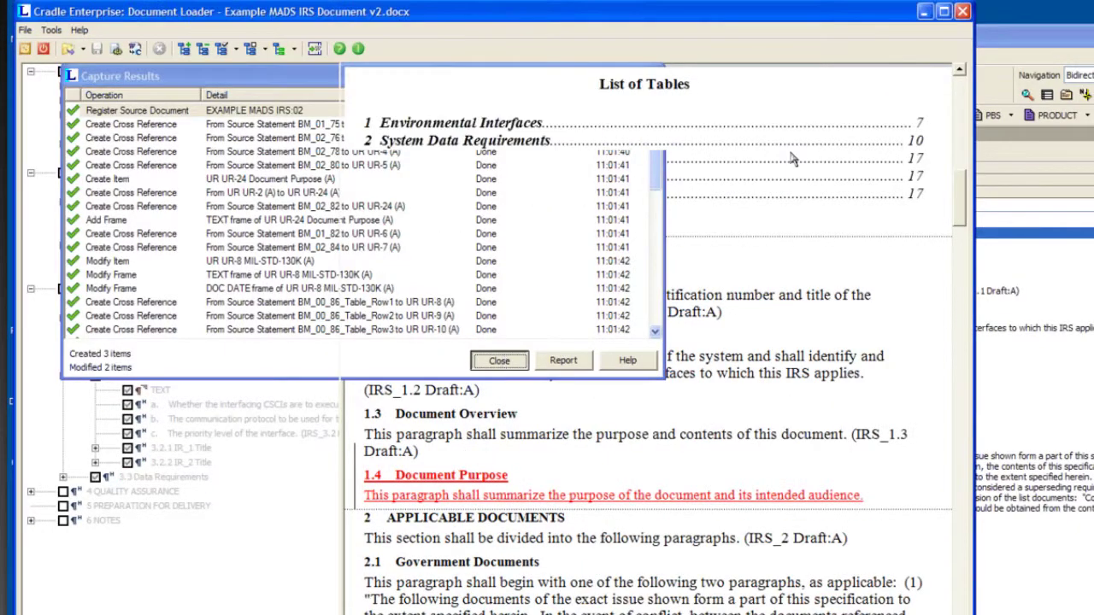
left_click(961, 11)
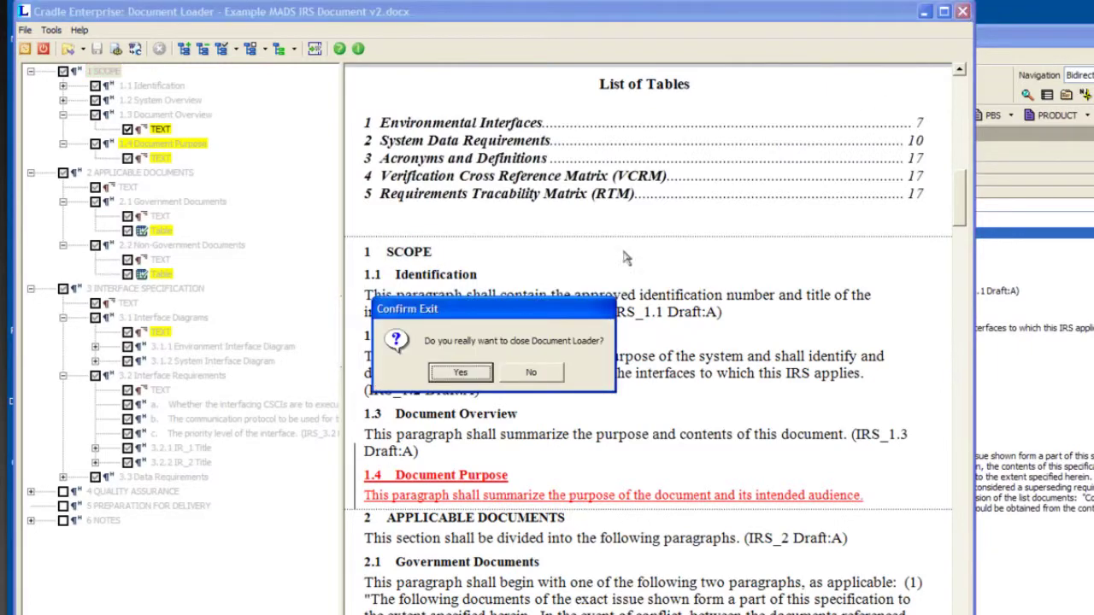
left_click(458, 374)
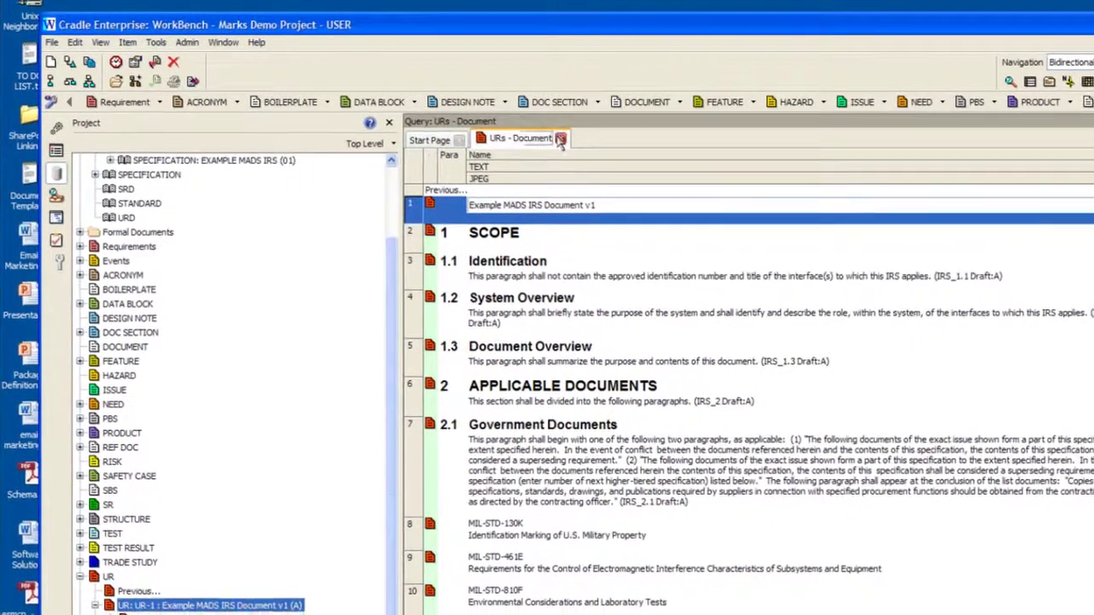
Step: Close the URs - Document query results, widen the project tree, and expand UR-2 SCOPE
left_click(573, 152)
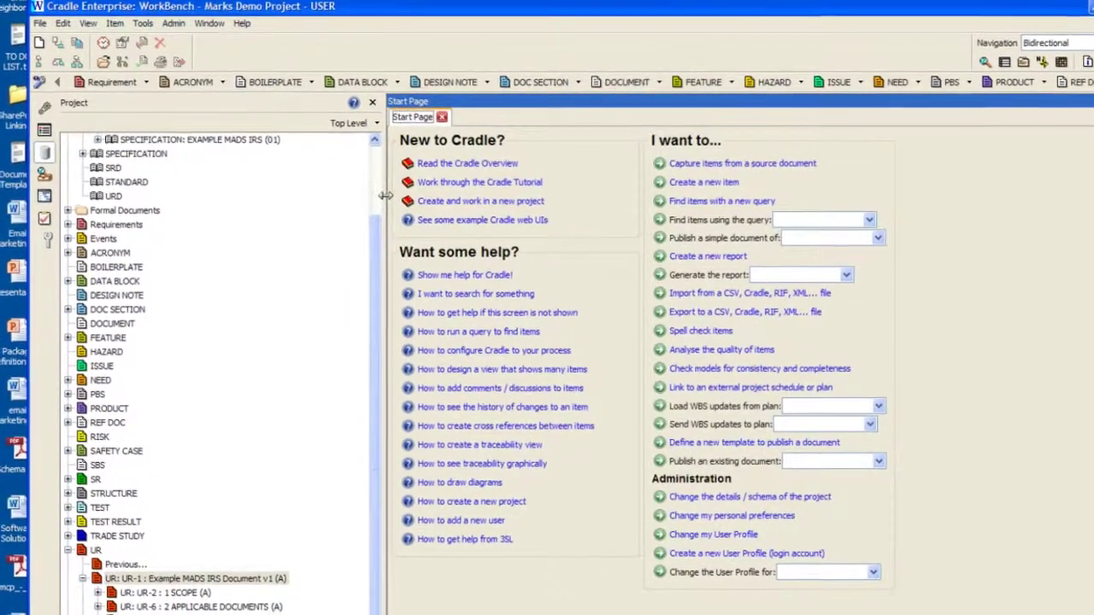
left_click_drag(474, 182, 474, 184)
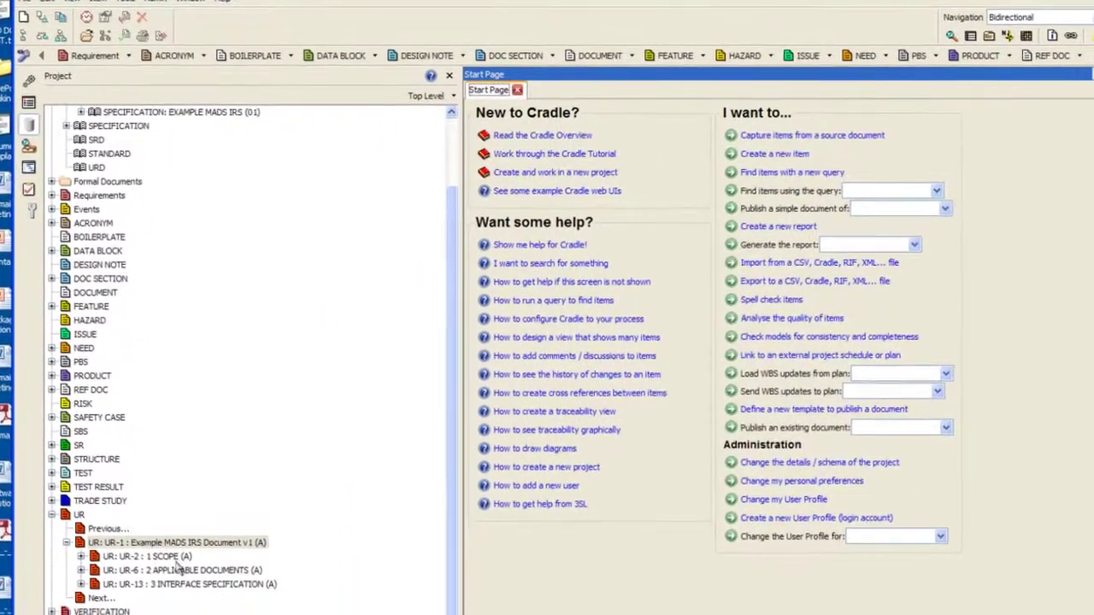
double_click(171, 575)
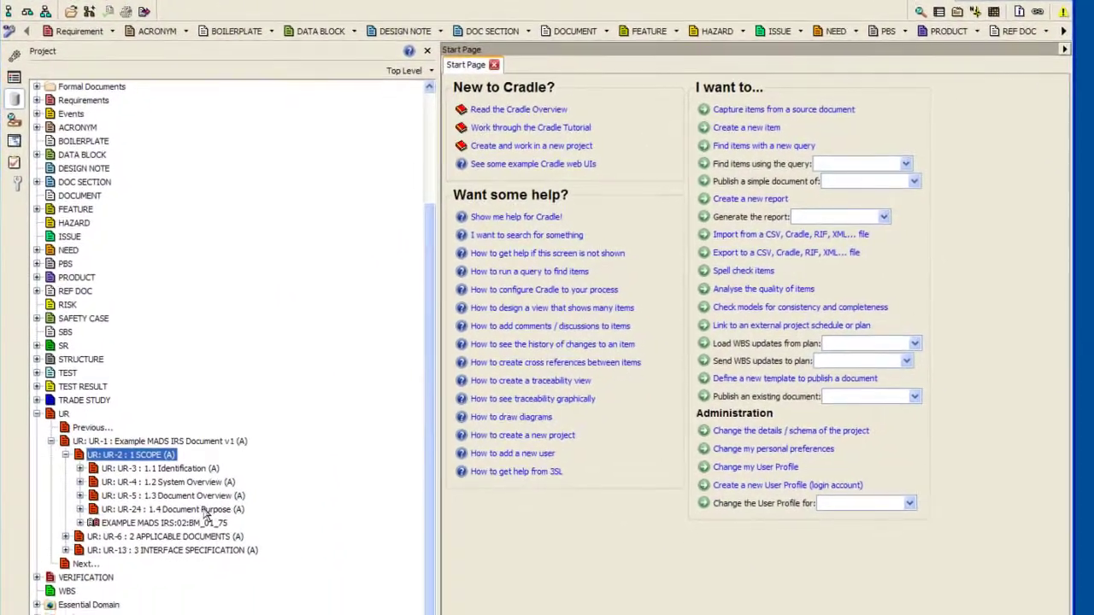
Step: Expand UR-24 1.4 Document Purpose, view its linked source statement in the Word document, and close the document
double_click(120, 524)
double_click(108, 523)
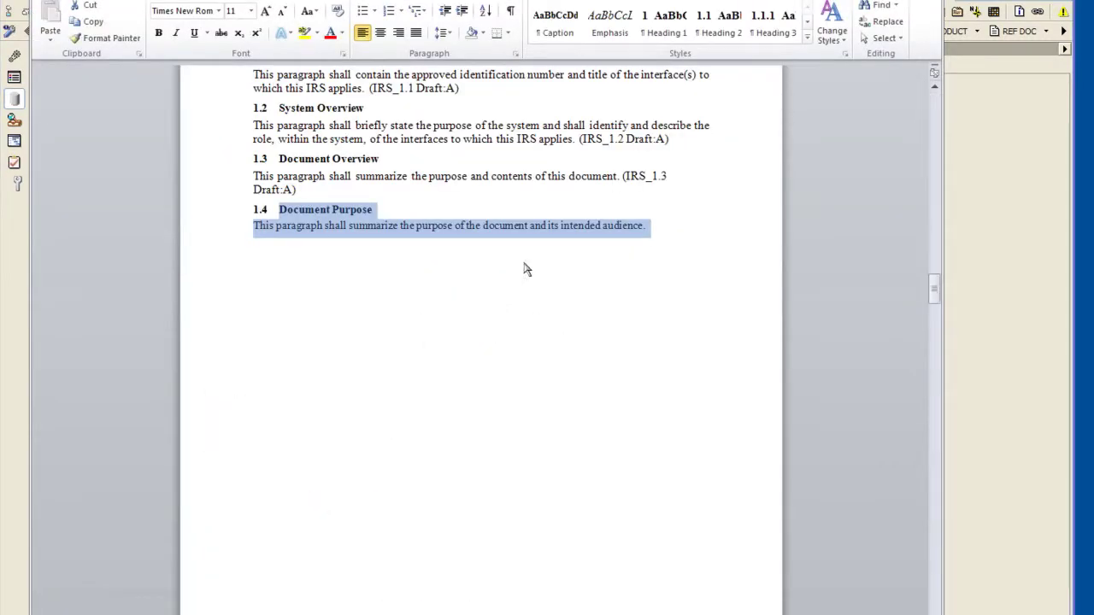
key("alt+F4")
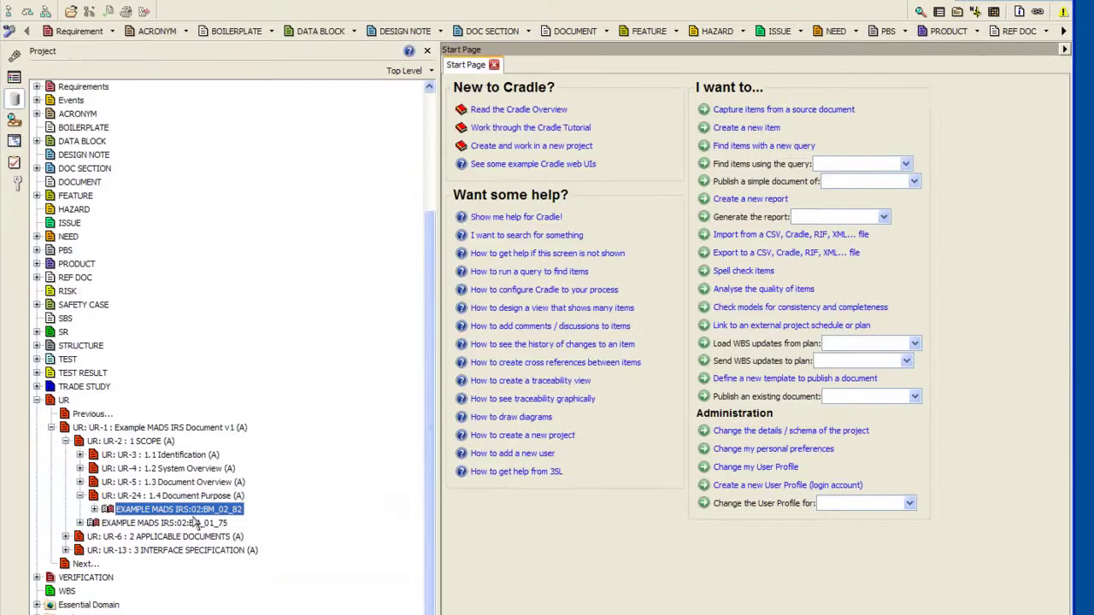
Step: Expand UR-6 APPLICABLE DOCUMENTS and 2.1 Government Documents down to MIL-STD-130K, and open its linked table-row source statement
left_click(190, 537)
scroll(190, 537, "down", 1)
double_click(209, 511)
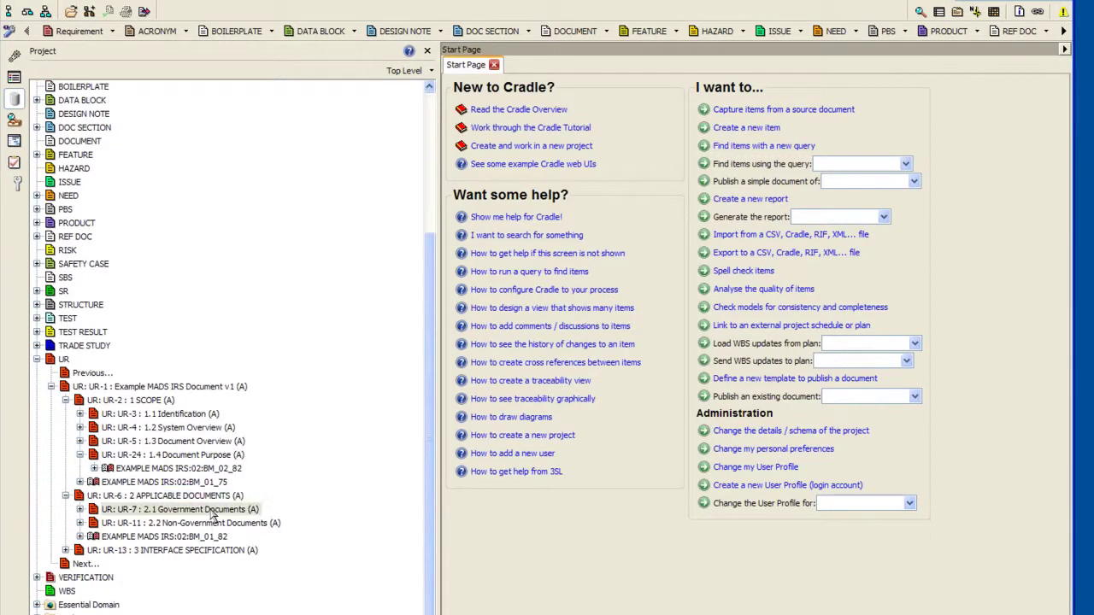
double_click(129, 468)
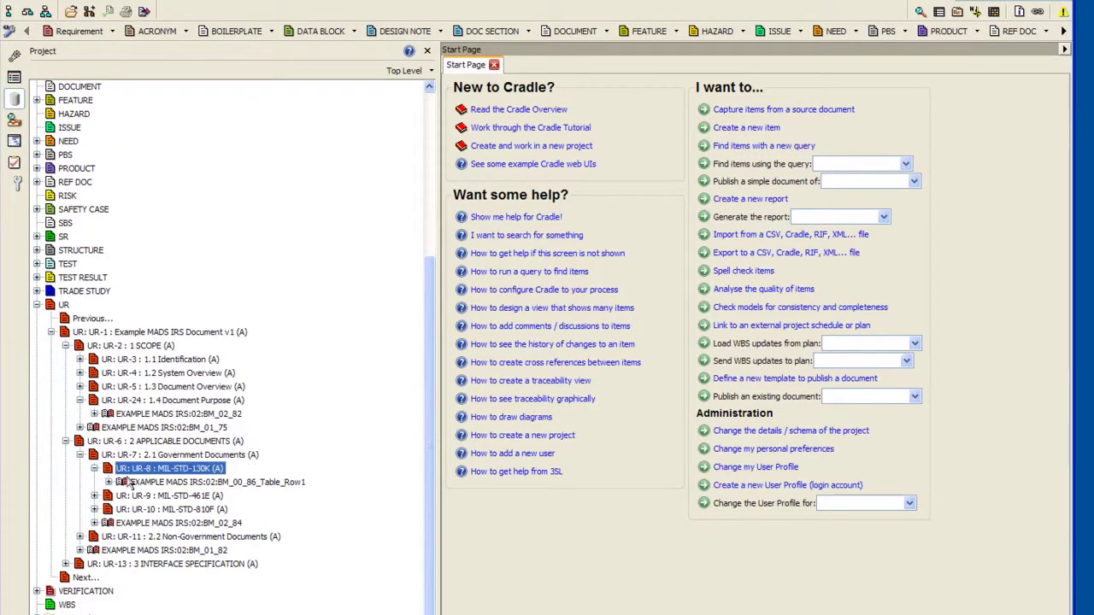
double_click(130, 482)
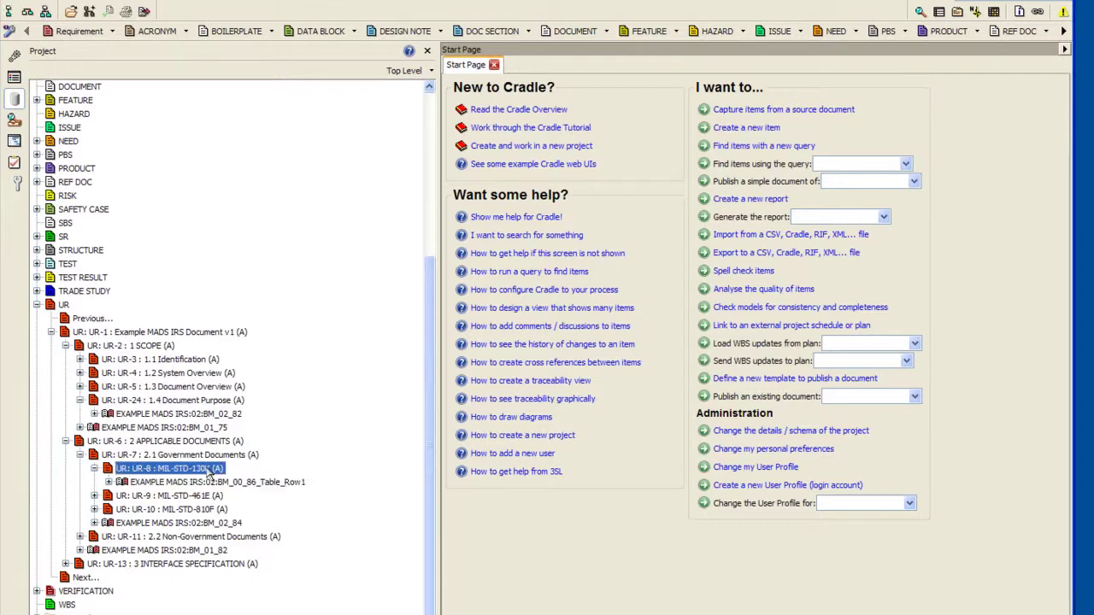
Step: Review the change history of UR-8 MIL-STD-130K, examining both EXAMPLE MADS IRS:02 entries and the last cross-reference entry, and close it
right_click(207, 471)
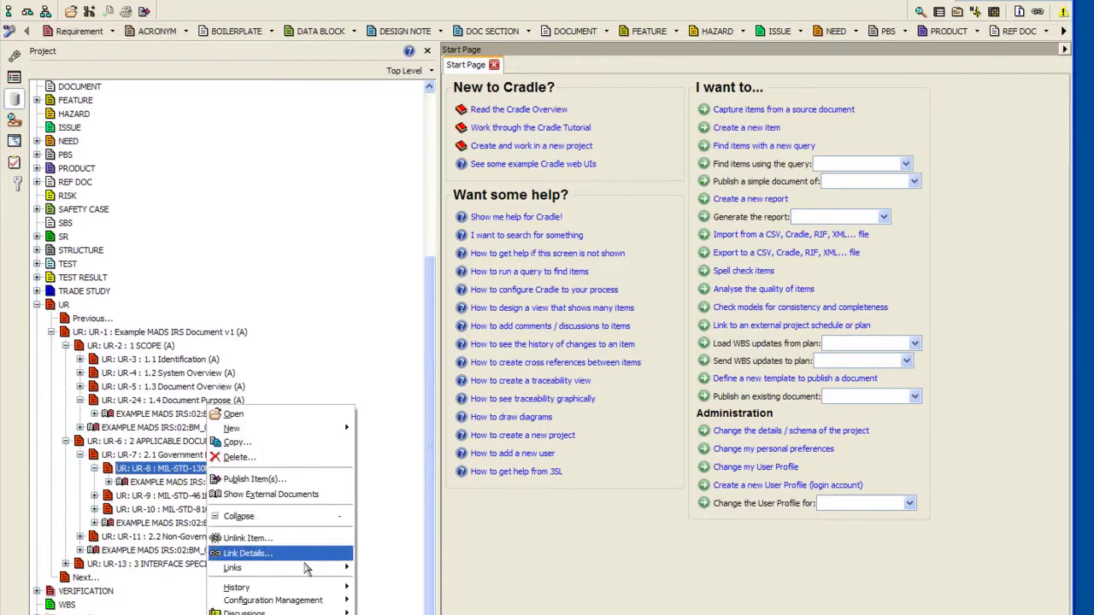
left_click(360, 589)
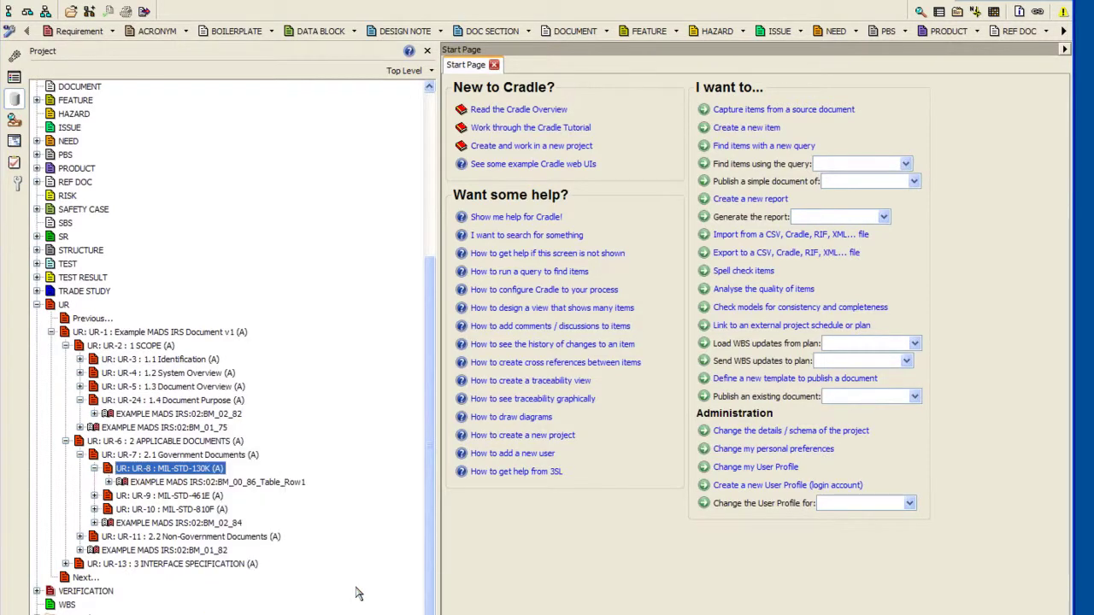
left_click(311, 119)
left_click(314, 108)
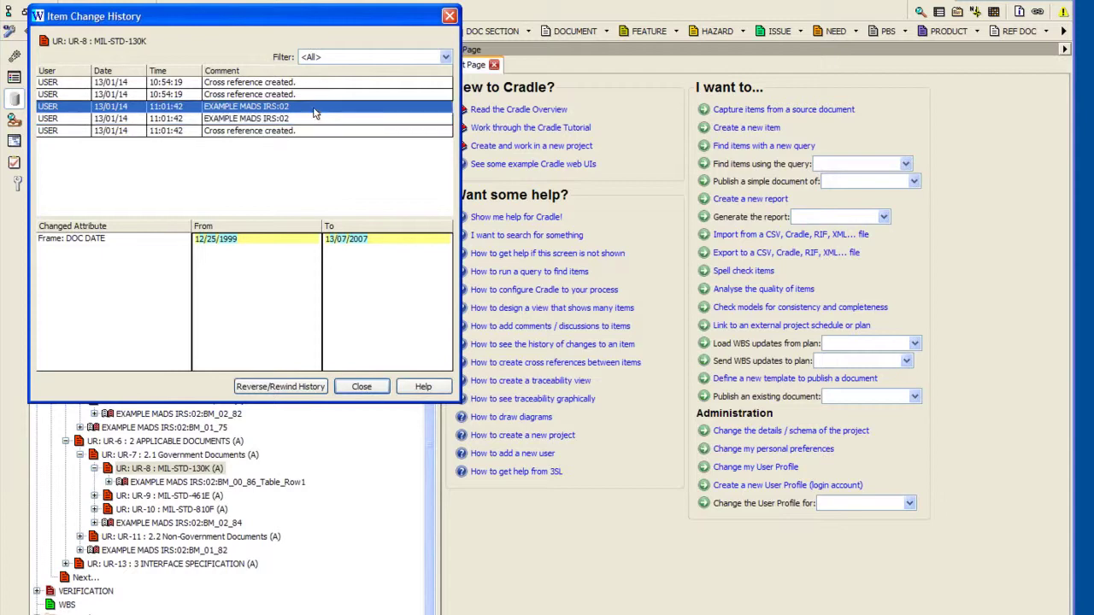
left_click(318, 120)
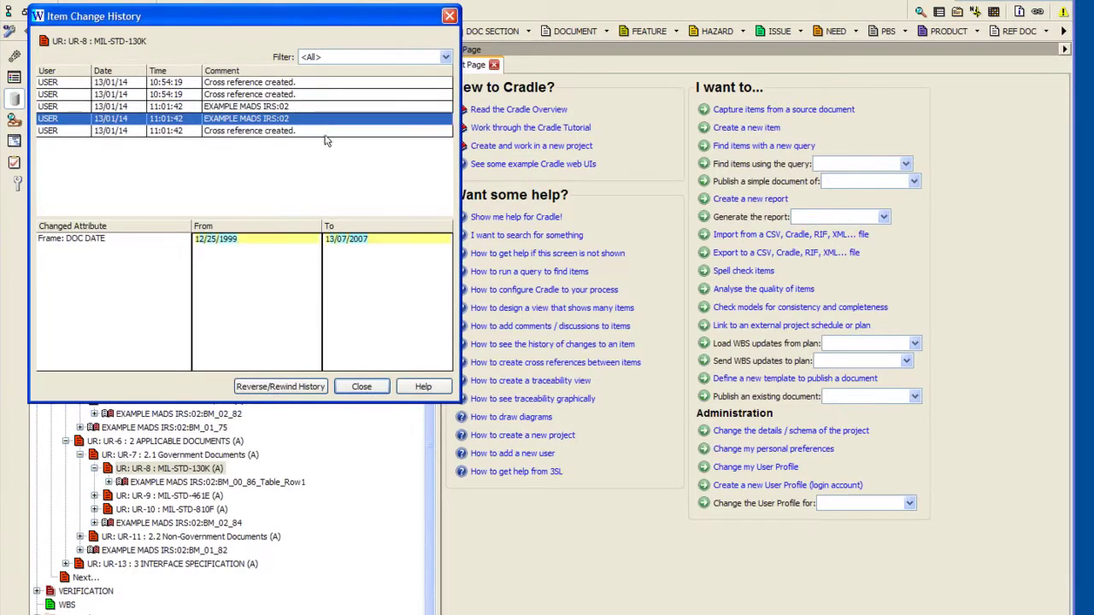
left_click(325, 133)
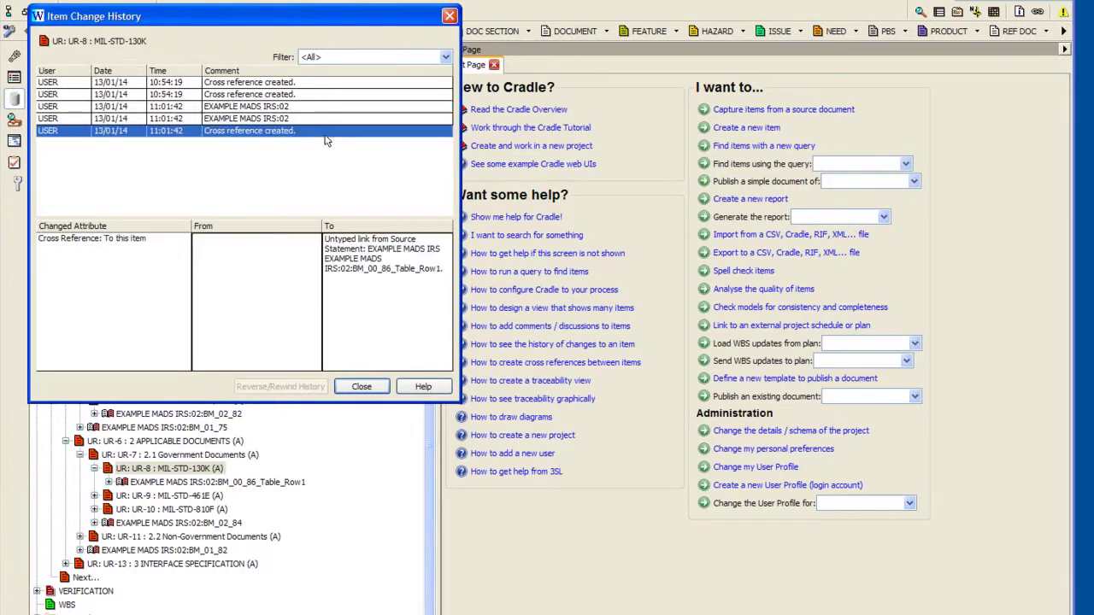
left_click(363, 388)
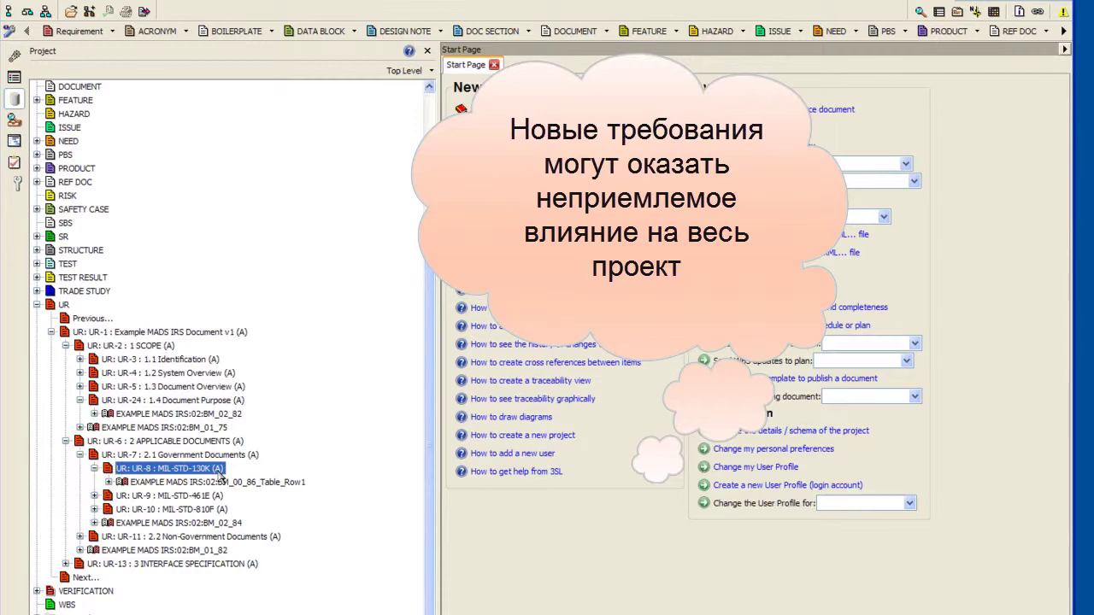
Step: Refresh the Source Documents folder and expand All and the SPECIFICATION: EXAMPLE MADS IRS (02) document
scroll(221, 476, "up", 6)
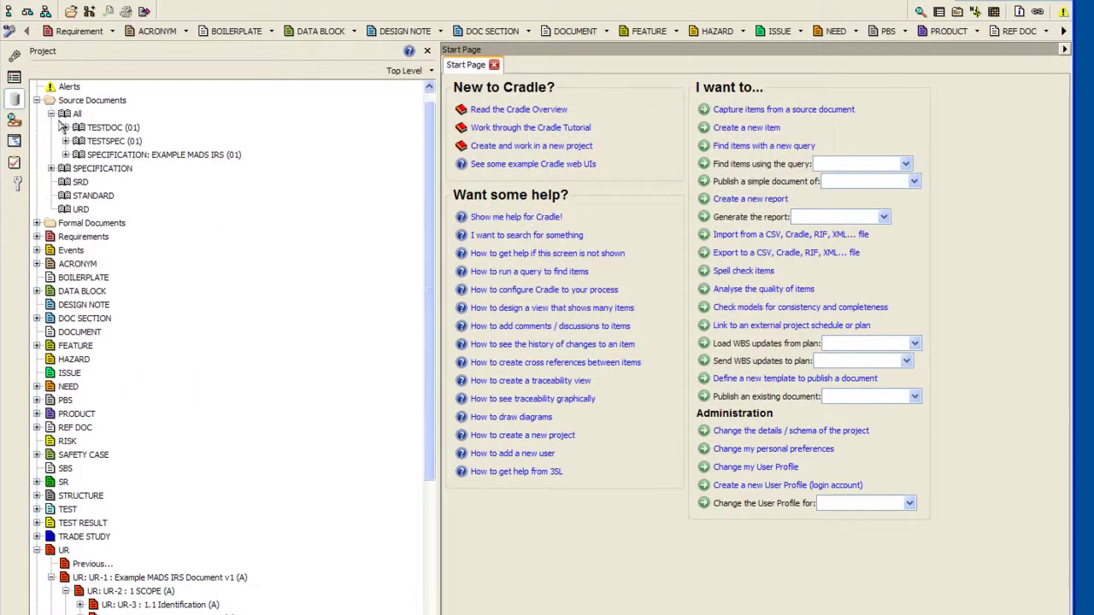
left_click(36, 101)
left_click(36, 101)
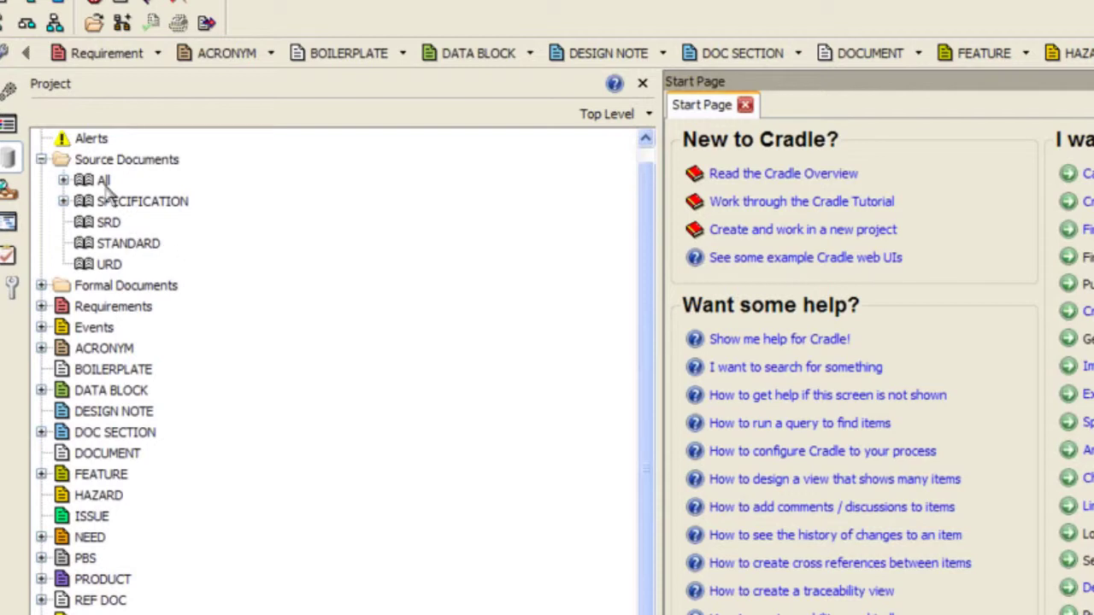
left_click(78, 115)
double_click(105, 181)
left_click(330, 266)
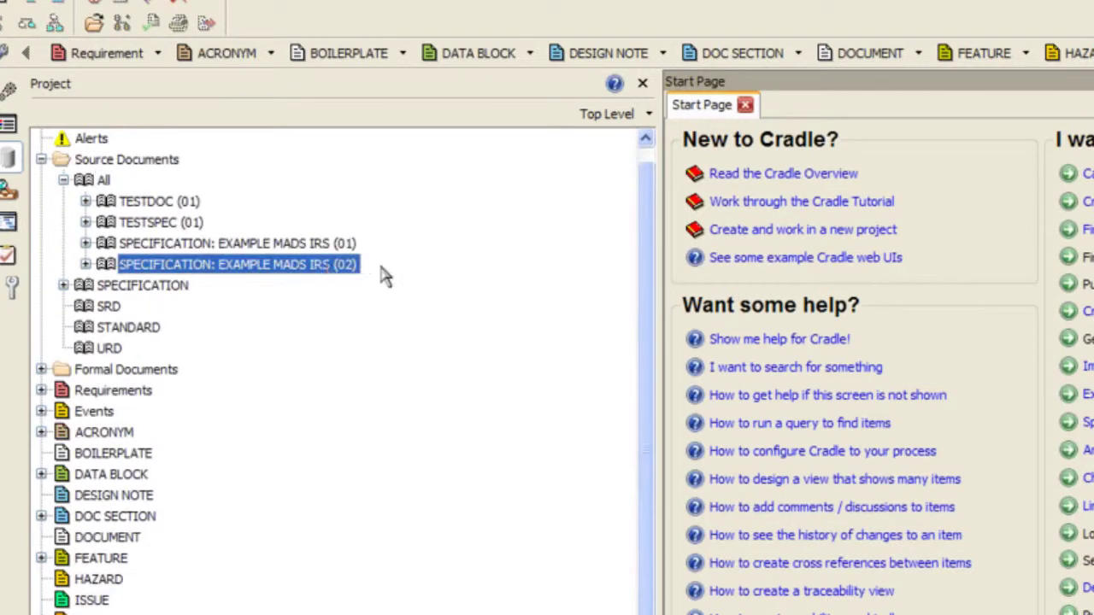
double_click(333, 266)
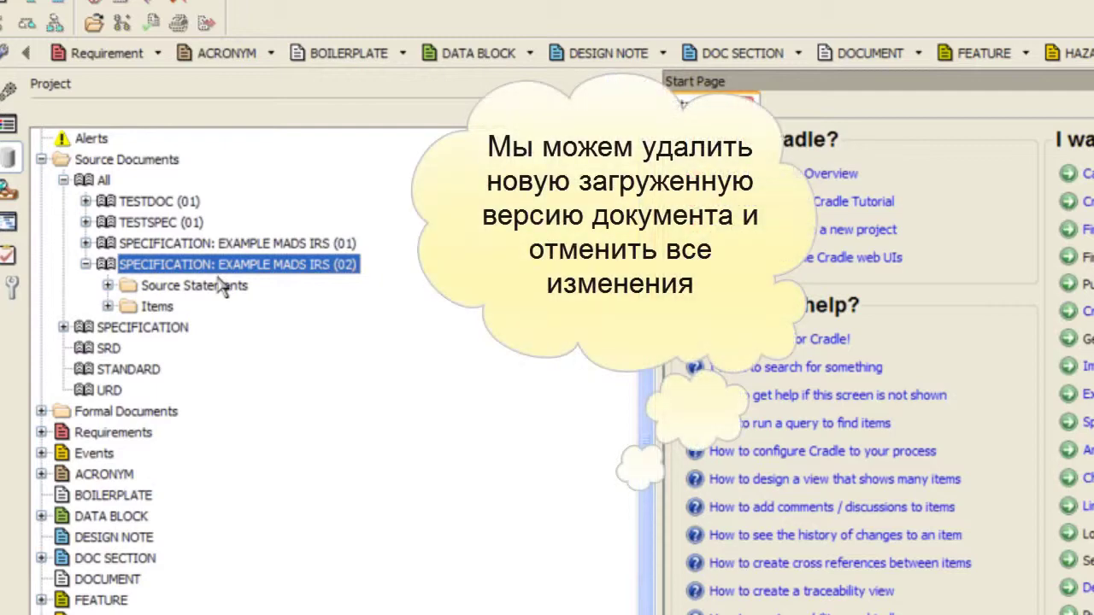
Step: List the items captured from EXAMPLE MADS IRS (02), select them from UR-2 1 SCOPE downward, and reselect the document
double_click(158, 307)
left_click(295, 243)
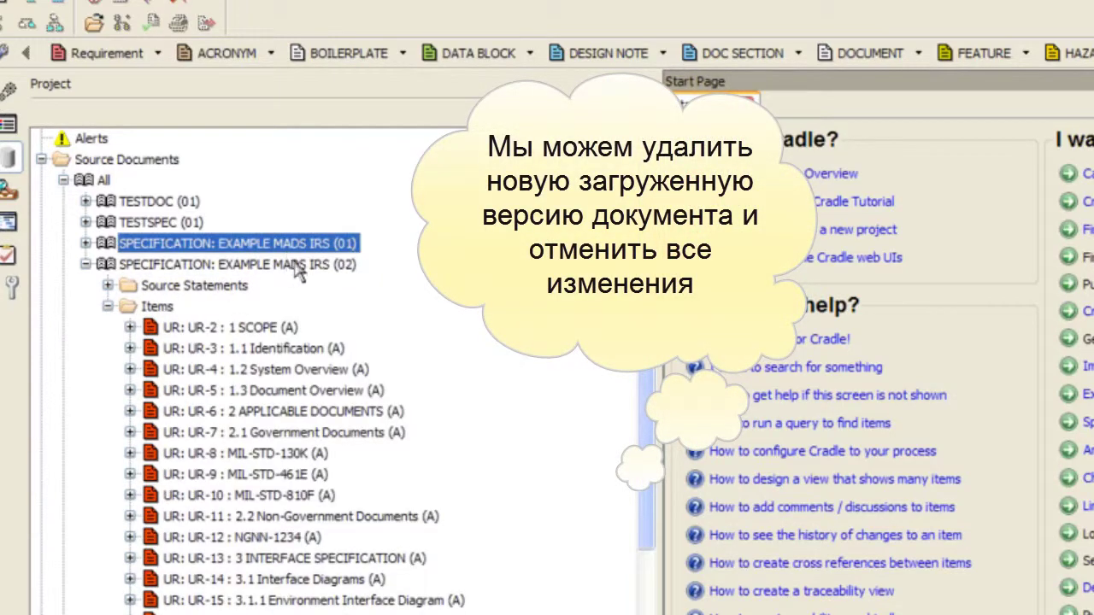
left_click(297, 265)
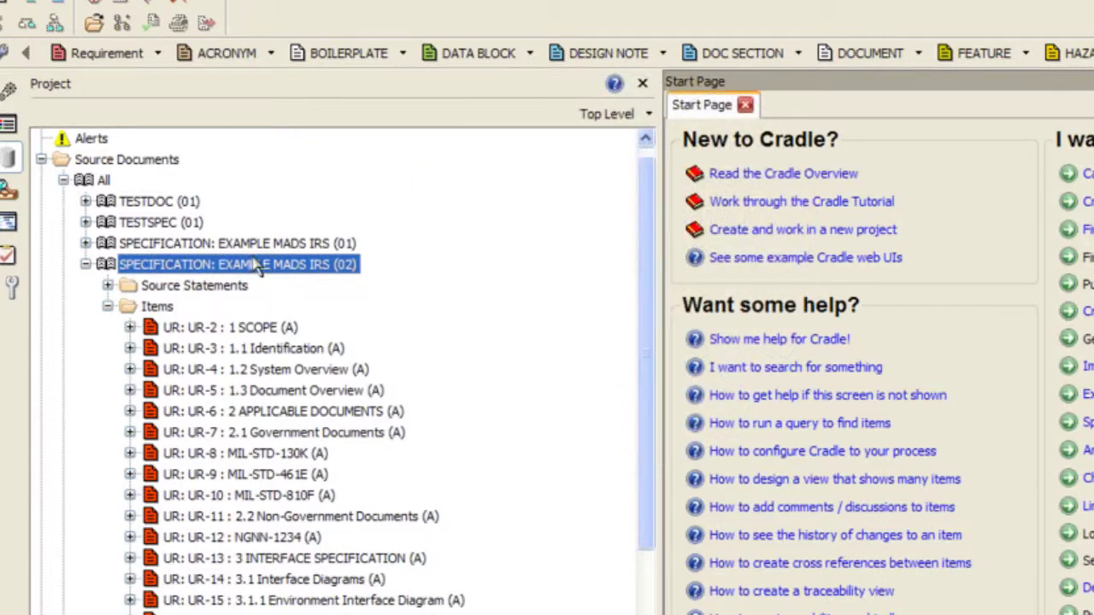
left_click(278, 329)
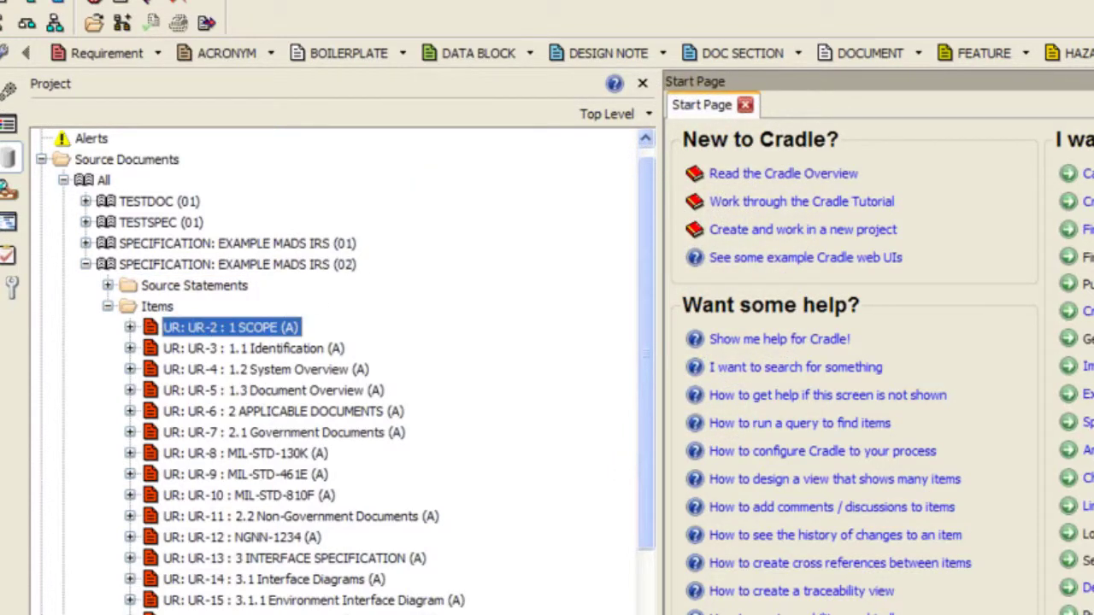
left_click(299, 613, "shift")
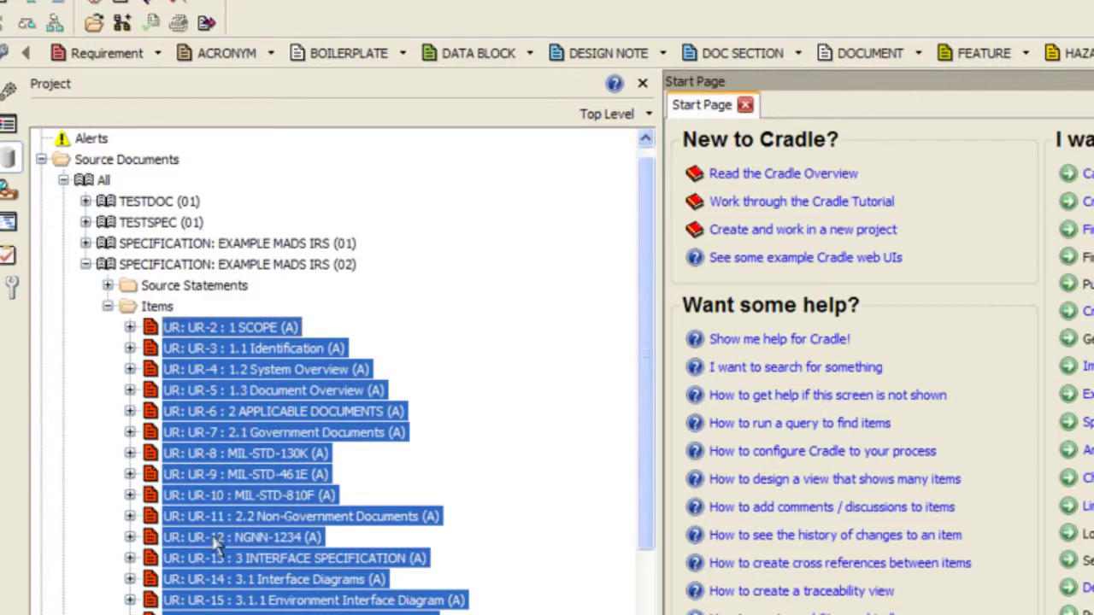
left_click(330, 268)
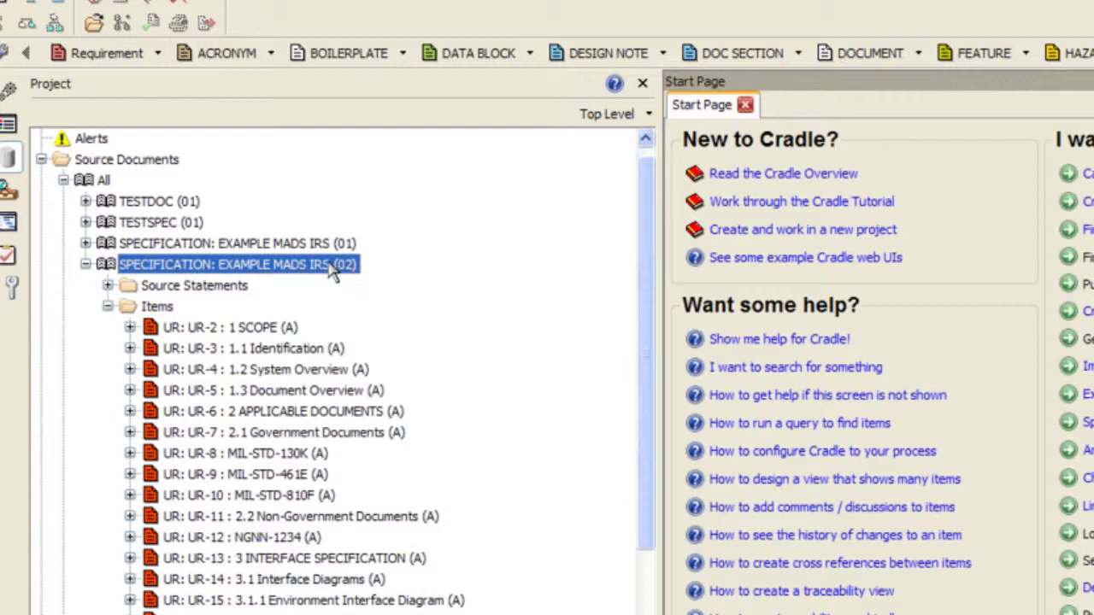
Step: Collapse EXAMPLE MADS IRS (02), select the 01 version of the specification, and collapse the Source Documents folder
left_click(85, 264)
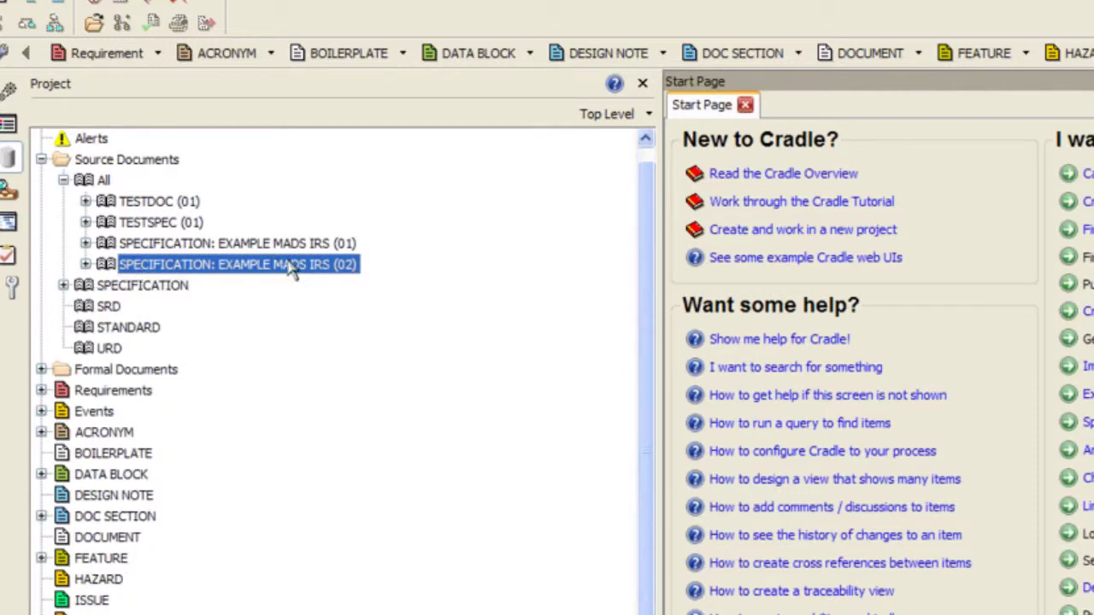
left_click(348, 246)
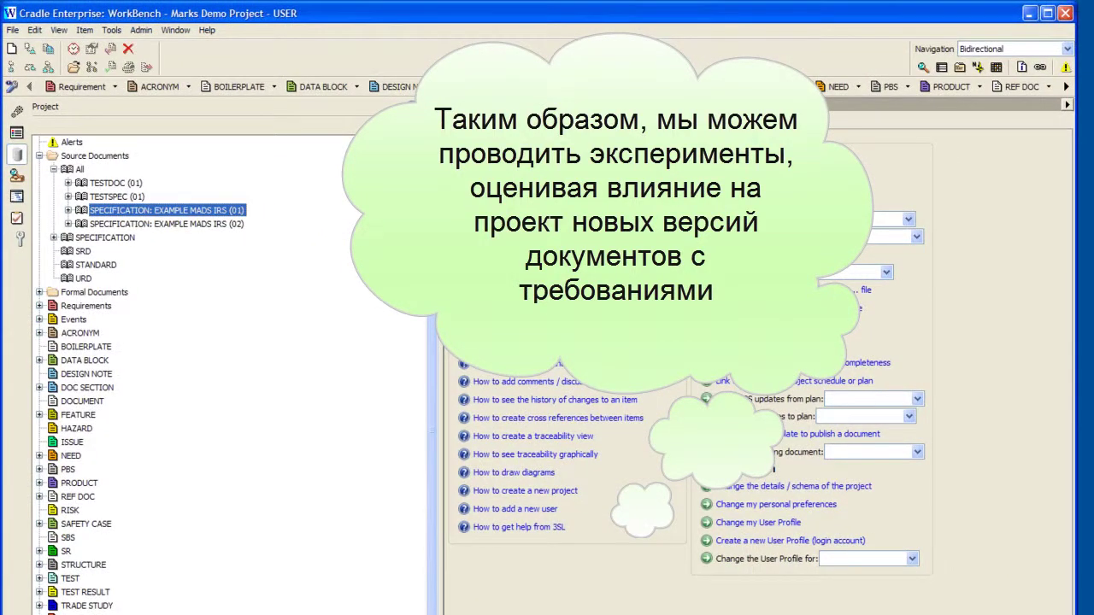
left_click(39, 157)
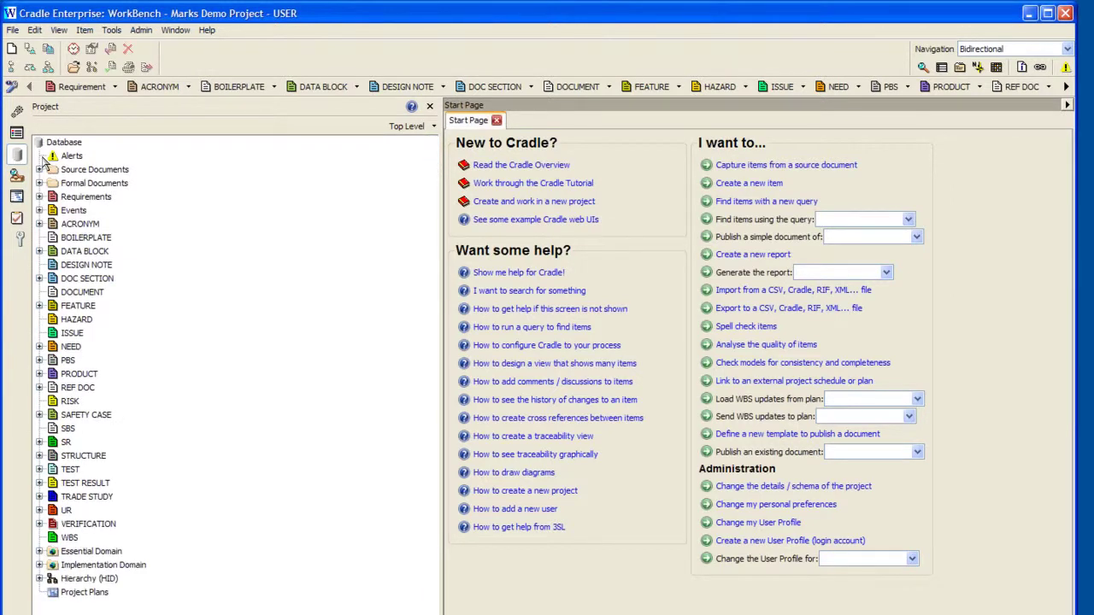